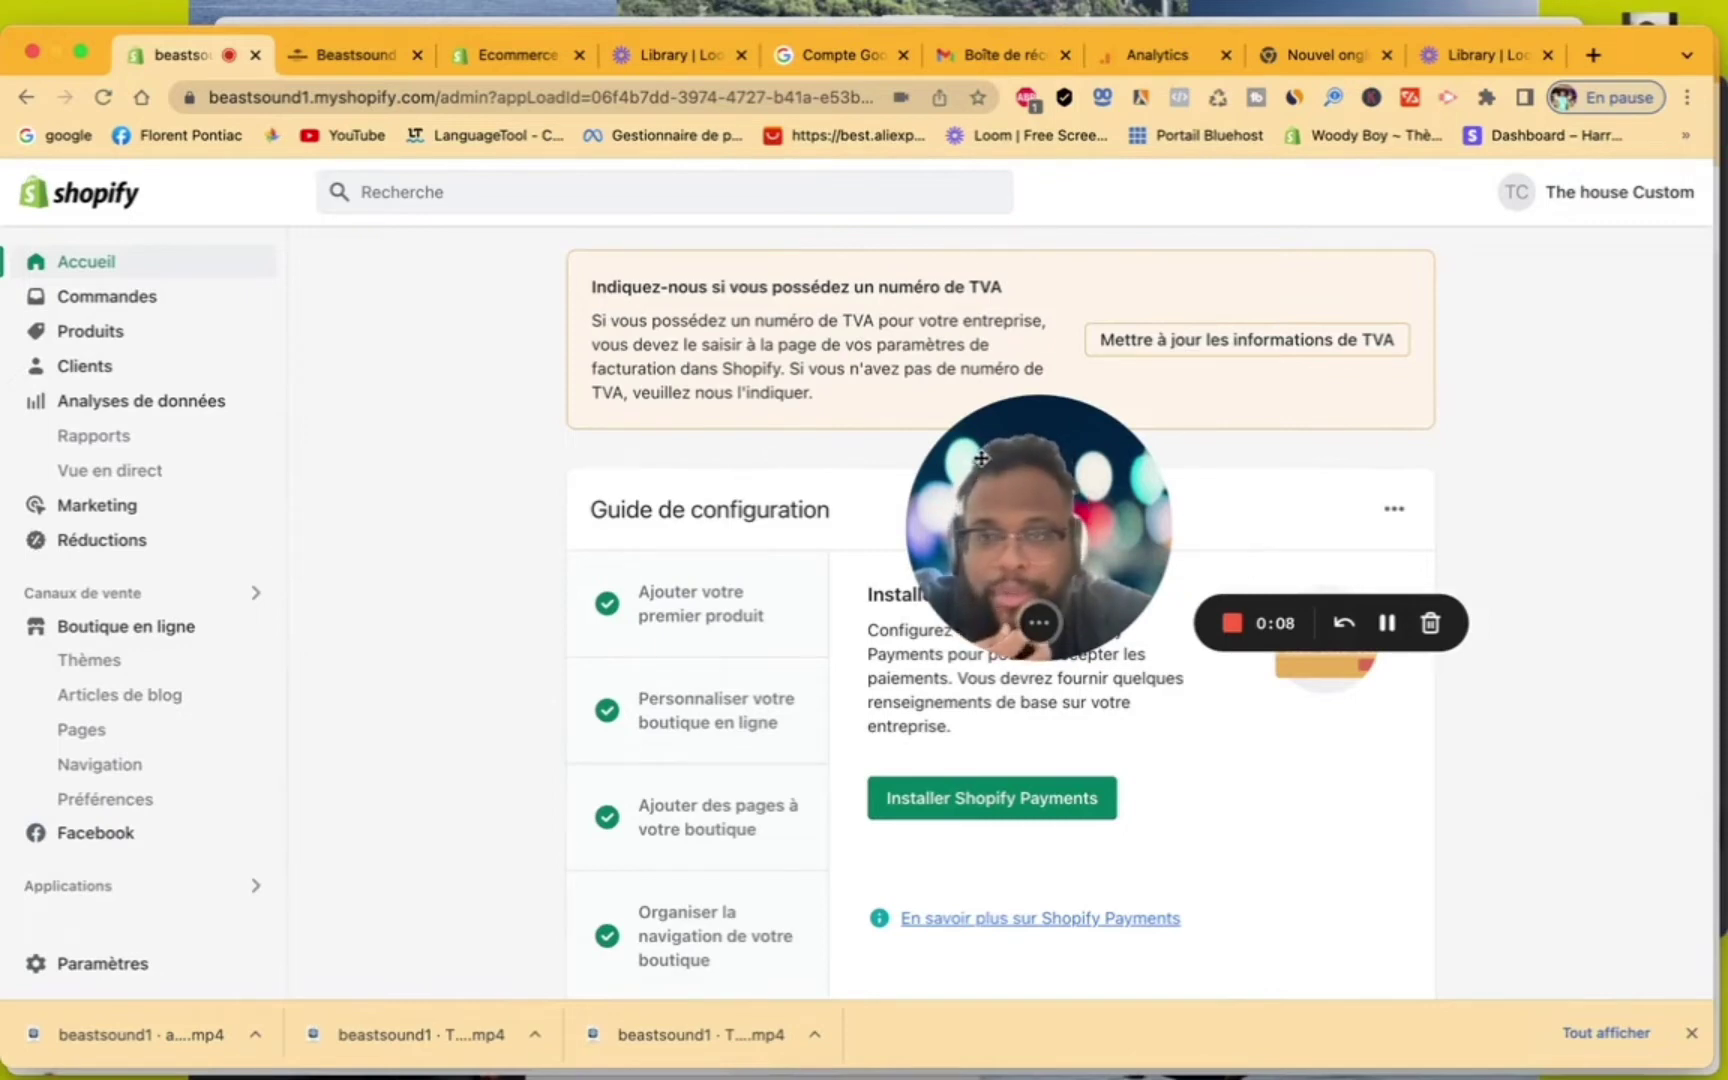
Go to the Domains page in the store settings
{"action": "left_click_drag", "start_coordinate": [982, 458], "coordinate": [1356, 361]}
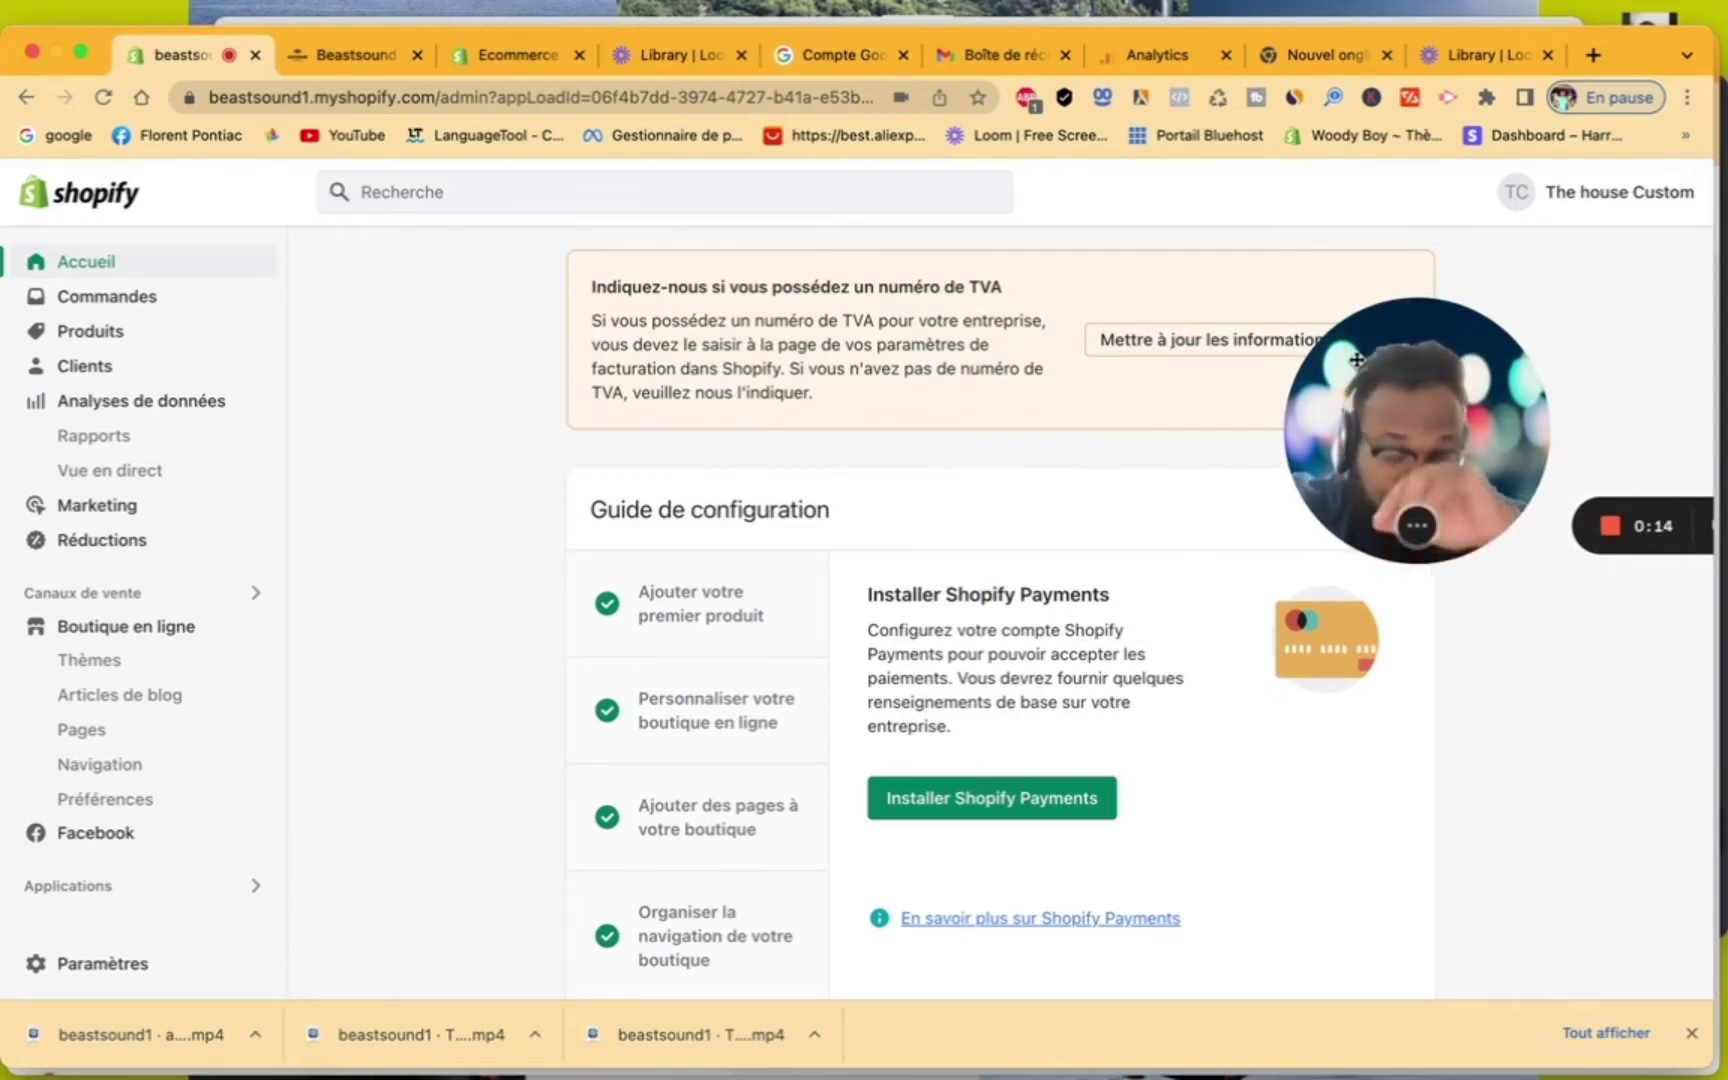
{"action": "left_click_drag", "start_coordinate": [1356, 361], "coordinate": [1416, 345]}
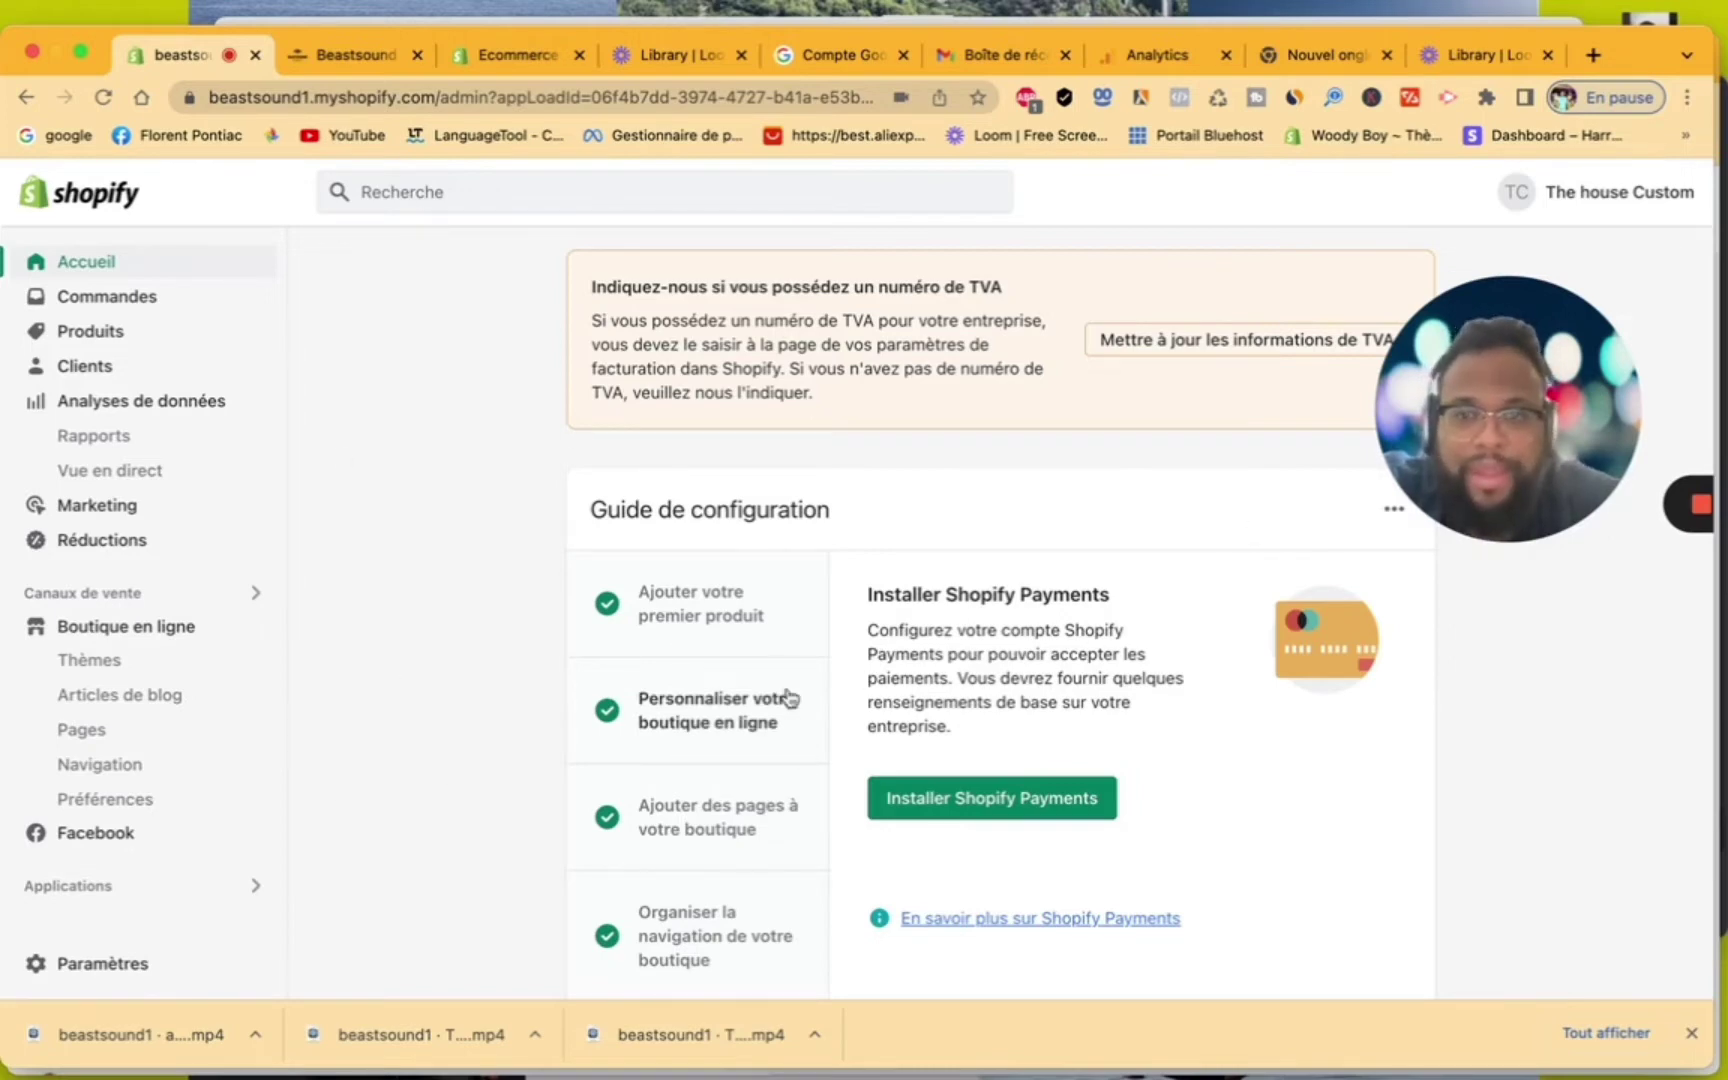
{"action": "left_click", "coordinate": [105, 966]}
{"action": "scroll", "coordinate": [320, 918], "scroll_direction": "down", "scroll_amount": 3}
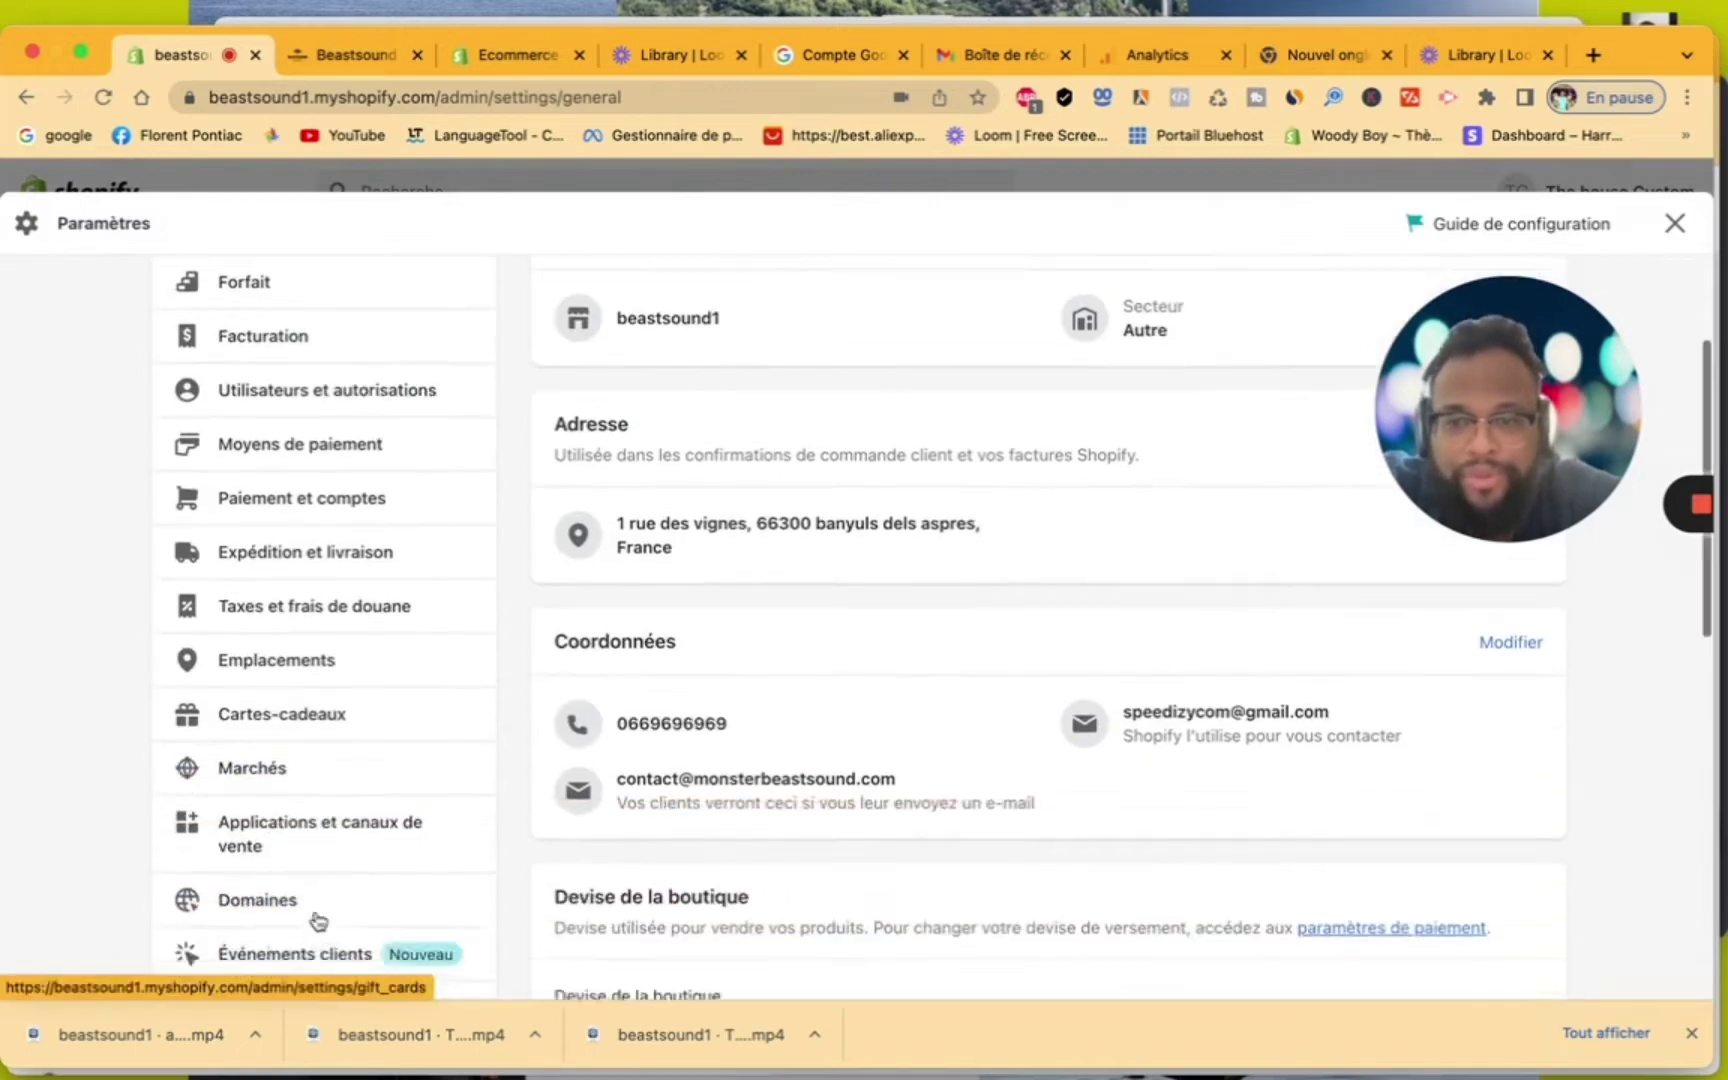
{"action": "left_click", "coordinate": [320, 862]}
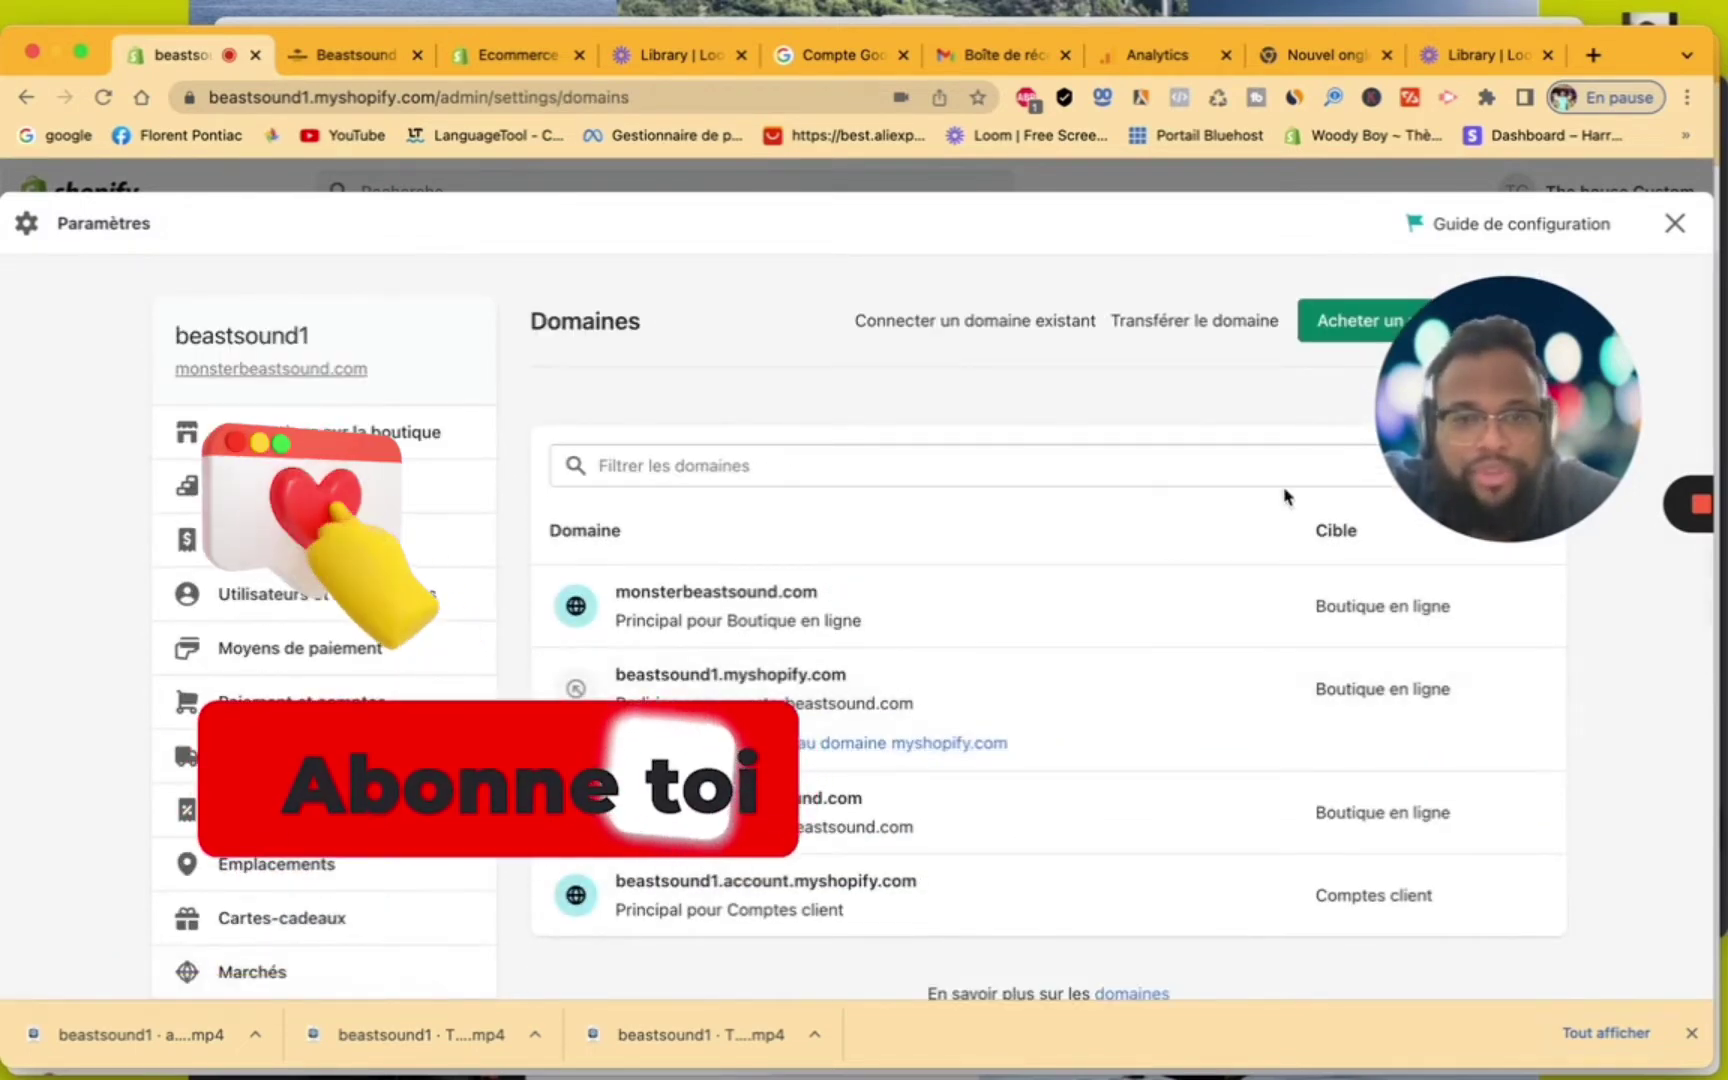
Open monsterbeastsound.com and start a new forwarding email address under Transfert d'e-mails
{"action": "left_click", "coordinate": [1015, 641]}
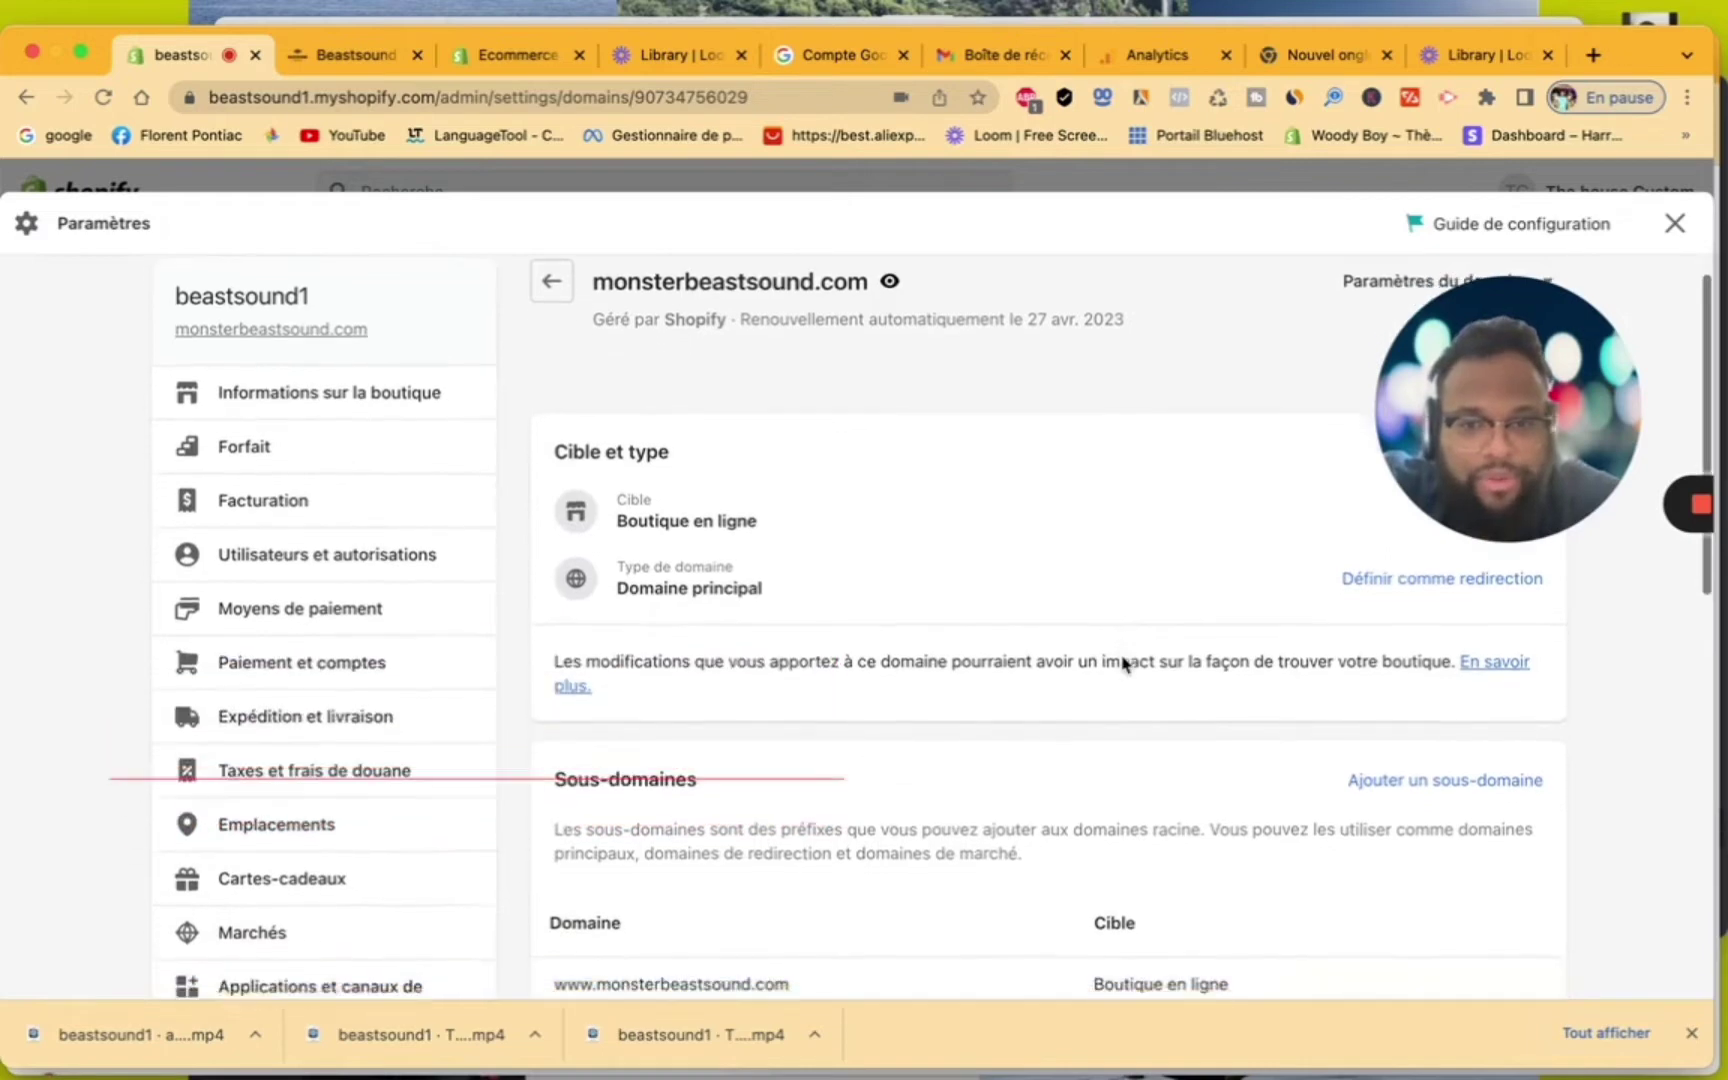
{"action": "scroll", "coordinate": [1122, 663], "scroll_direction": "down", "scroll_amount": 5}
{"action": "scroll", "coordinate": [1122, 663], "scroll_direction": "down", "scroll_amount": 2}
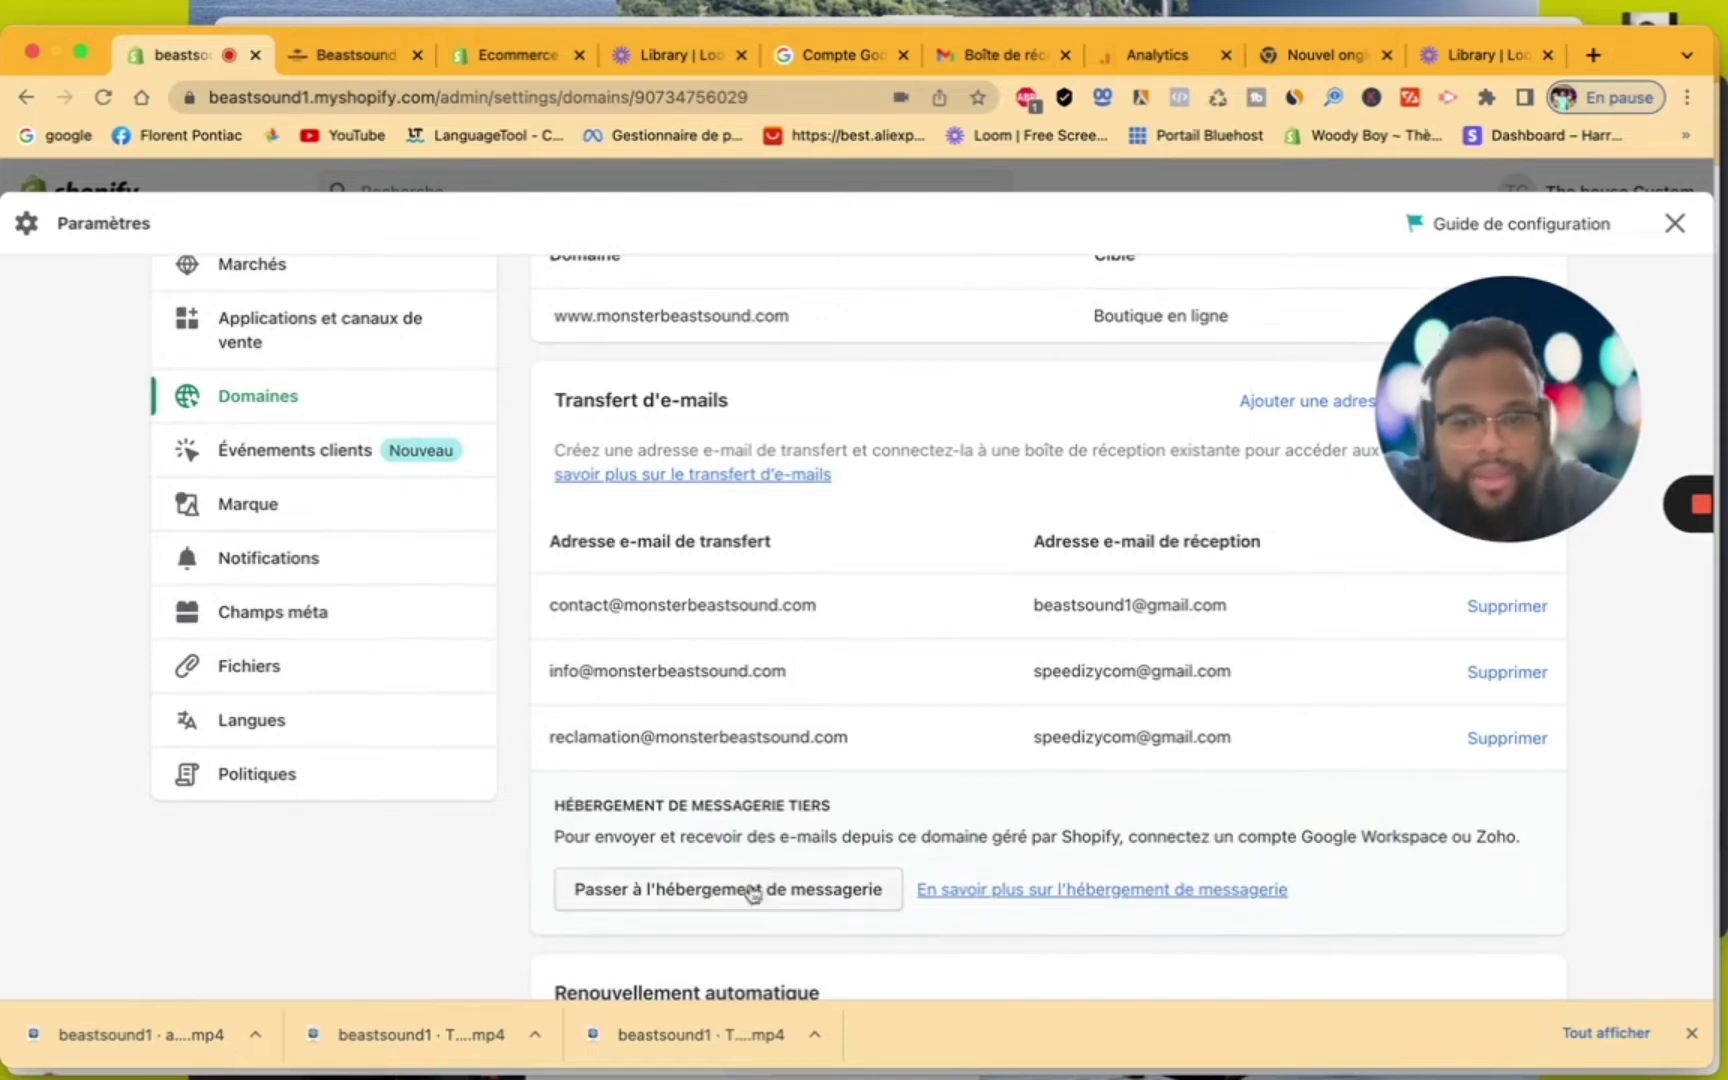
{"action": "scroll", "coordinate": [744, 902], "scroll_direction": "up", "scroll_amount": 4}
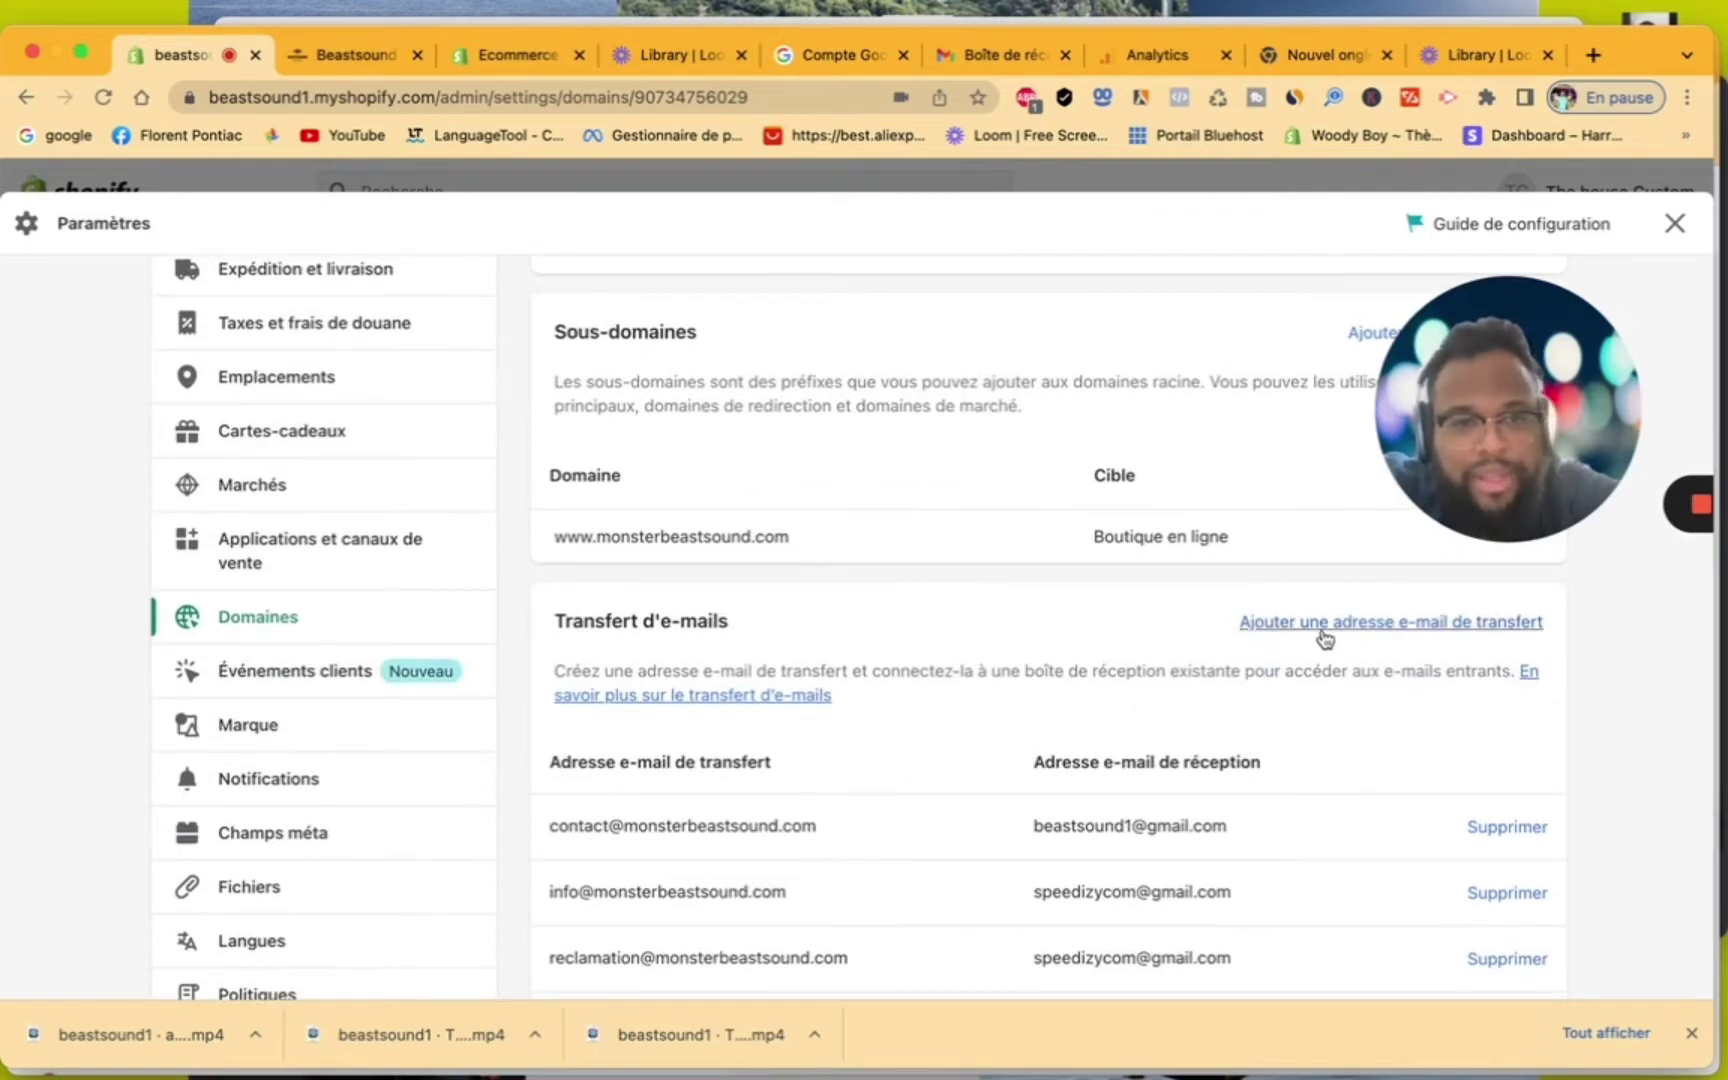
{"action": "left_click", "coordinate": [1324, 632]}
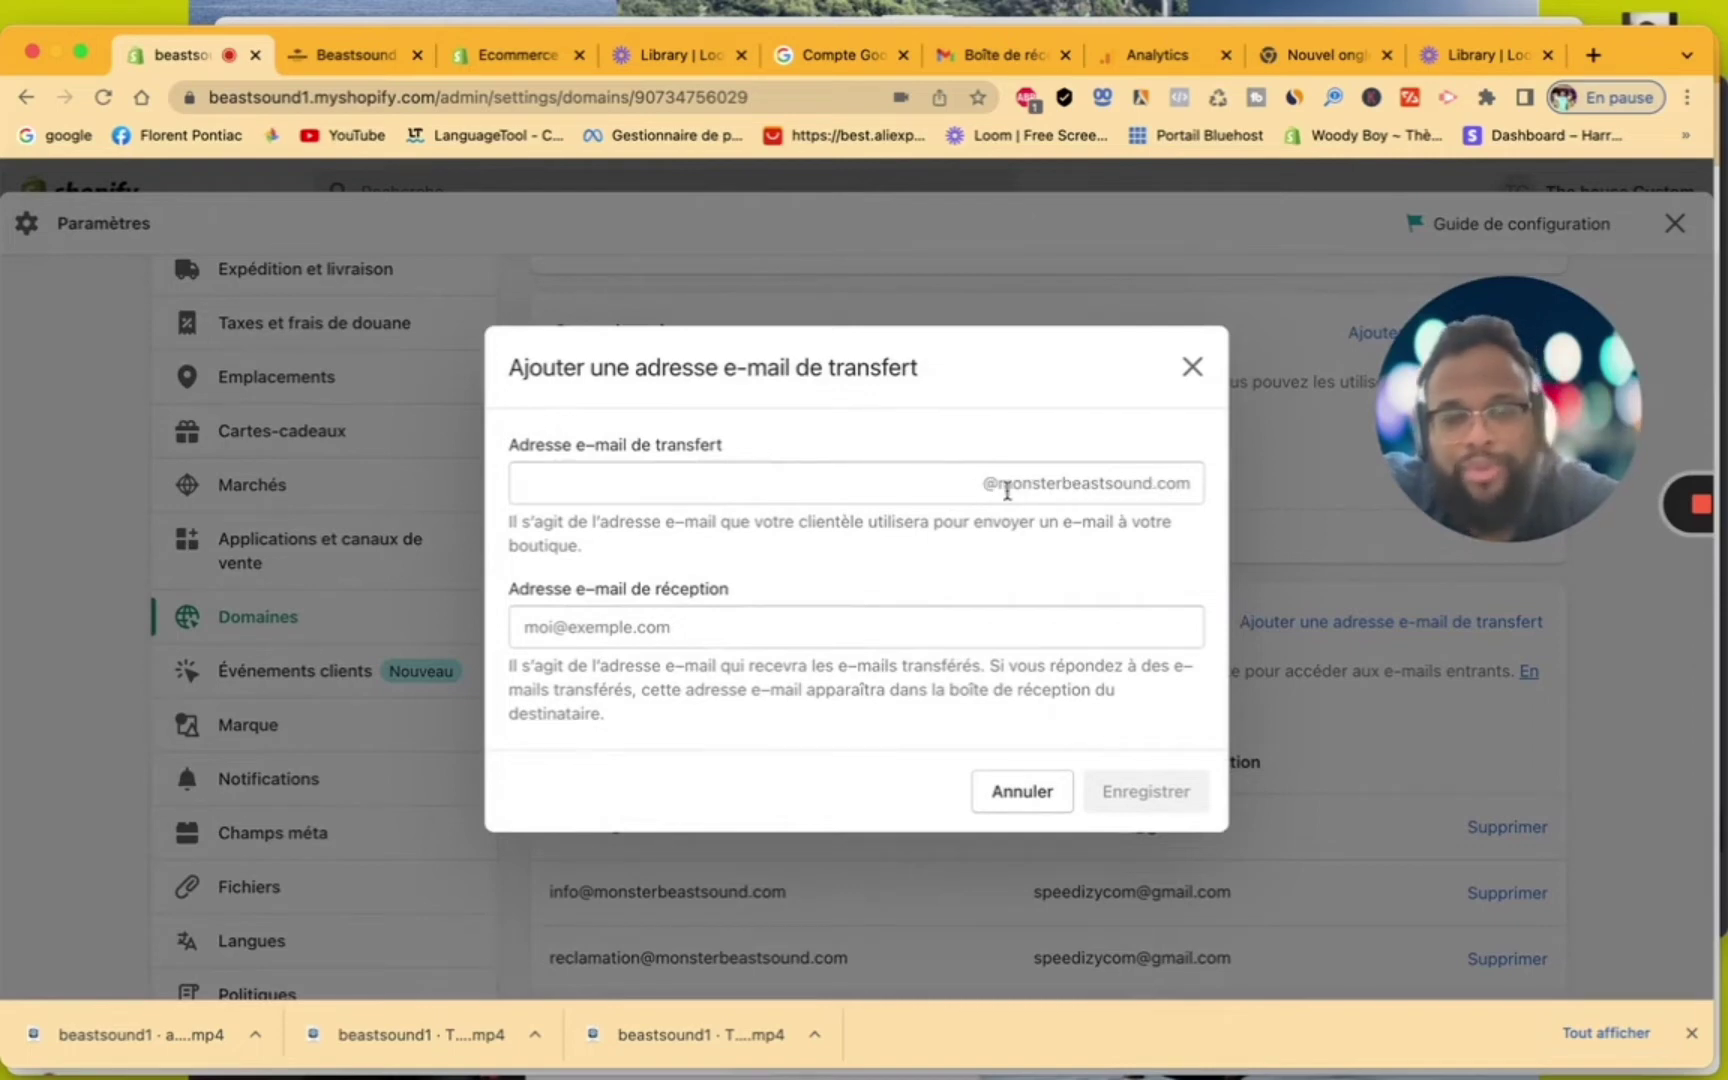
Name the forwarding address 'Sales' and enter the owner's Gmail address as receiving inbox
{"action": "left_click", "coordinate": [916, 479]}
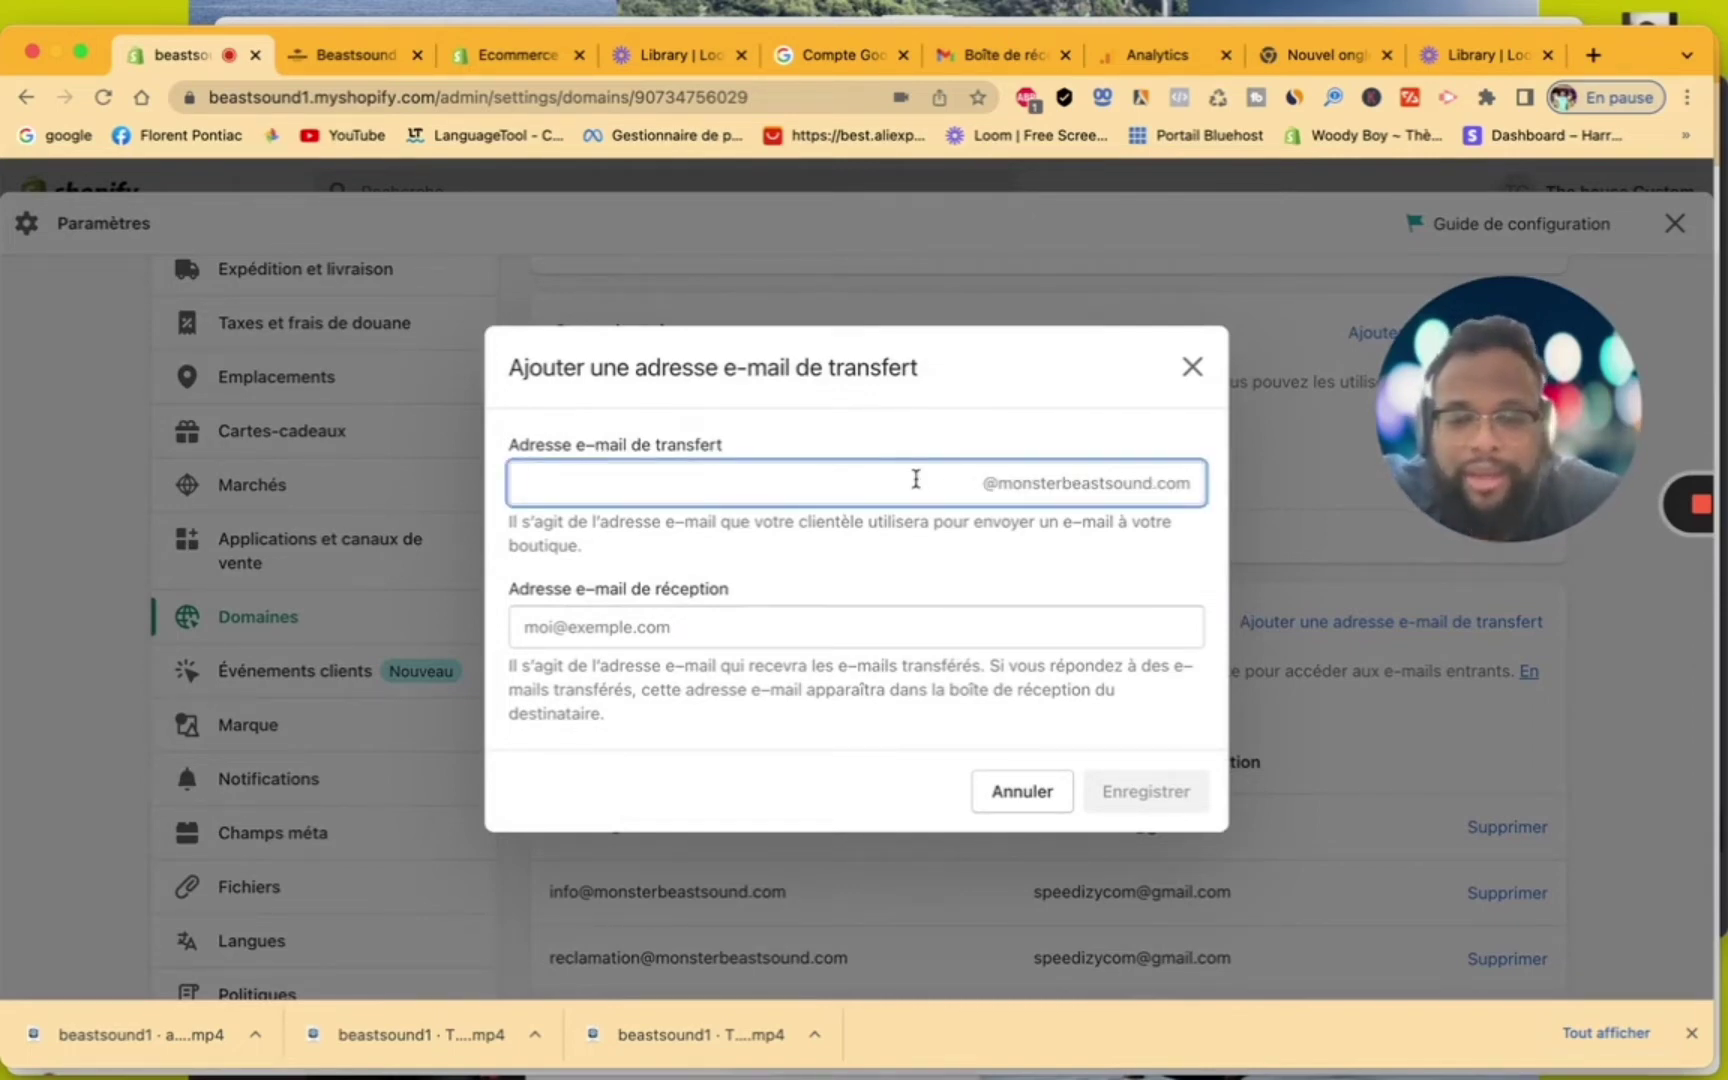
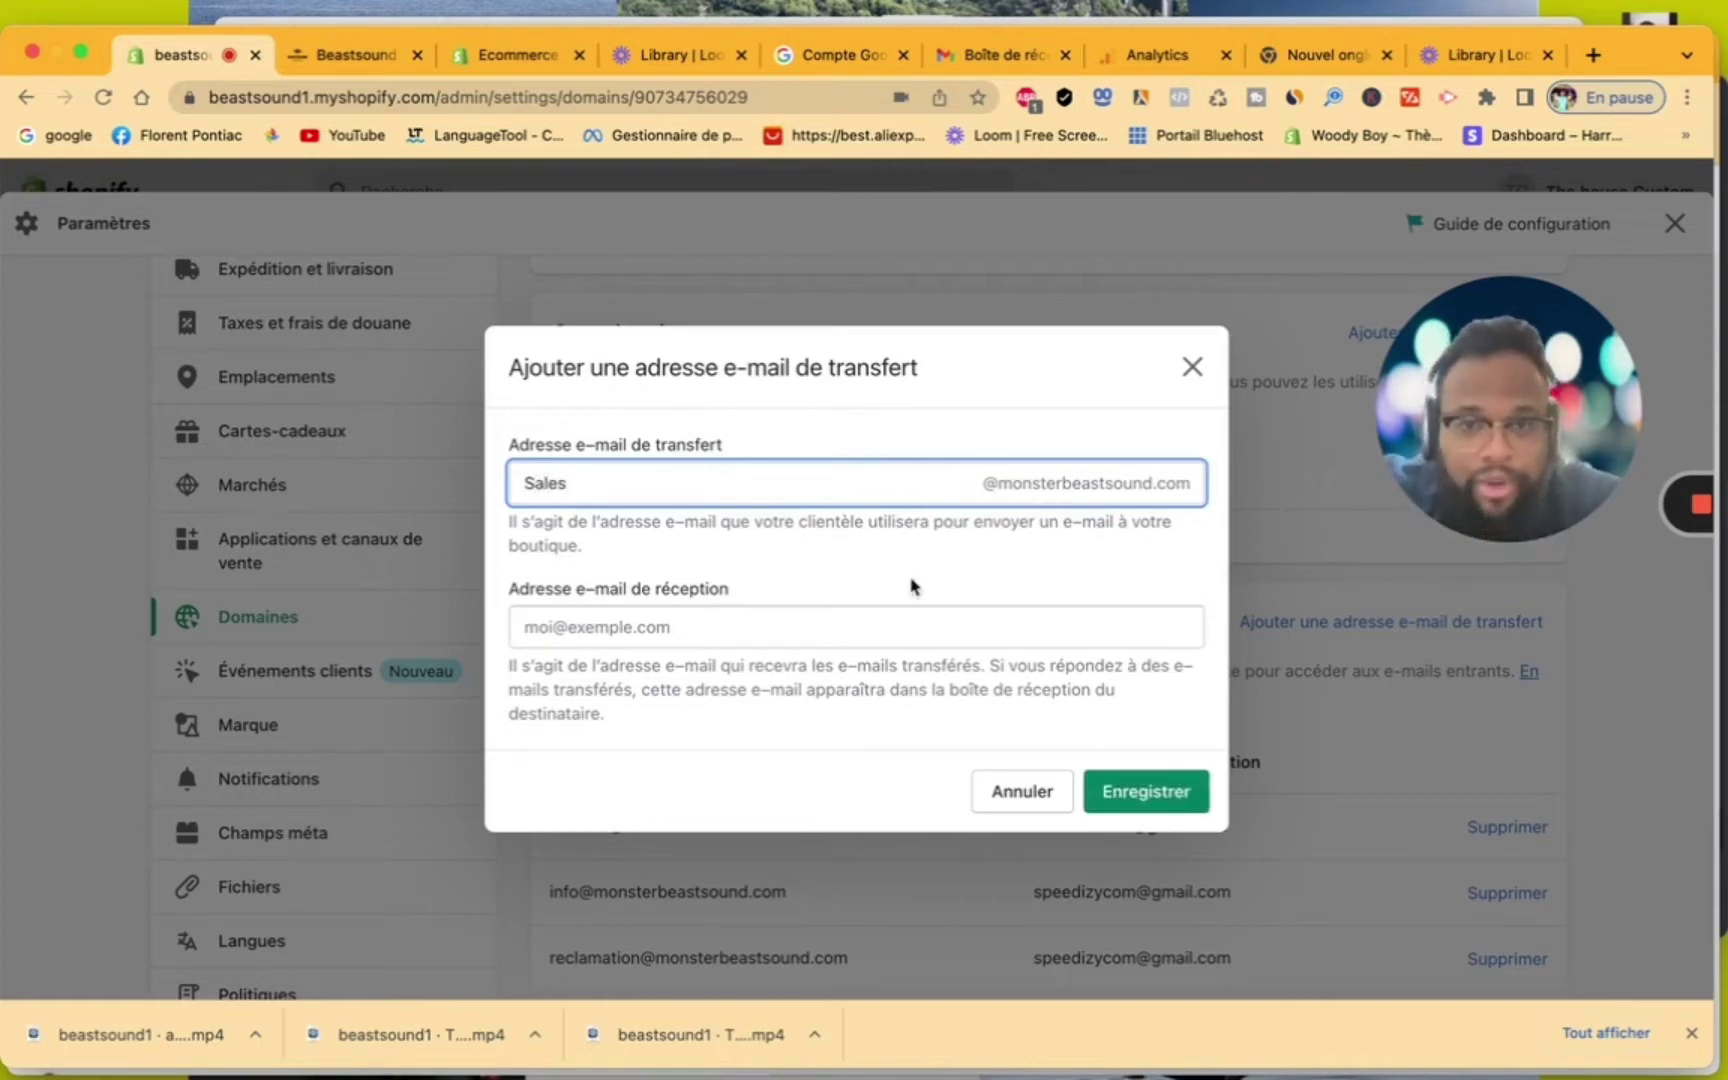
{"action": "left_click", "coordinate": [661, 631]}
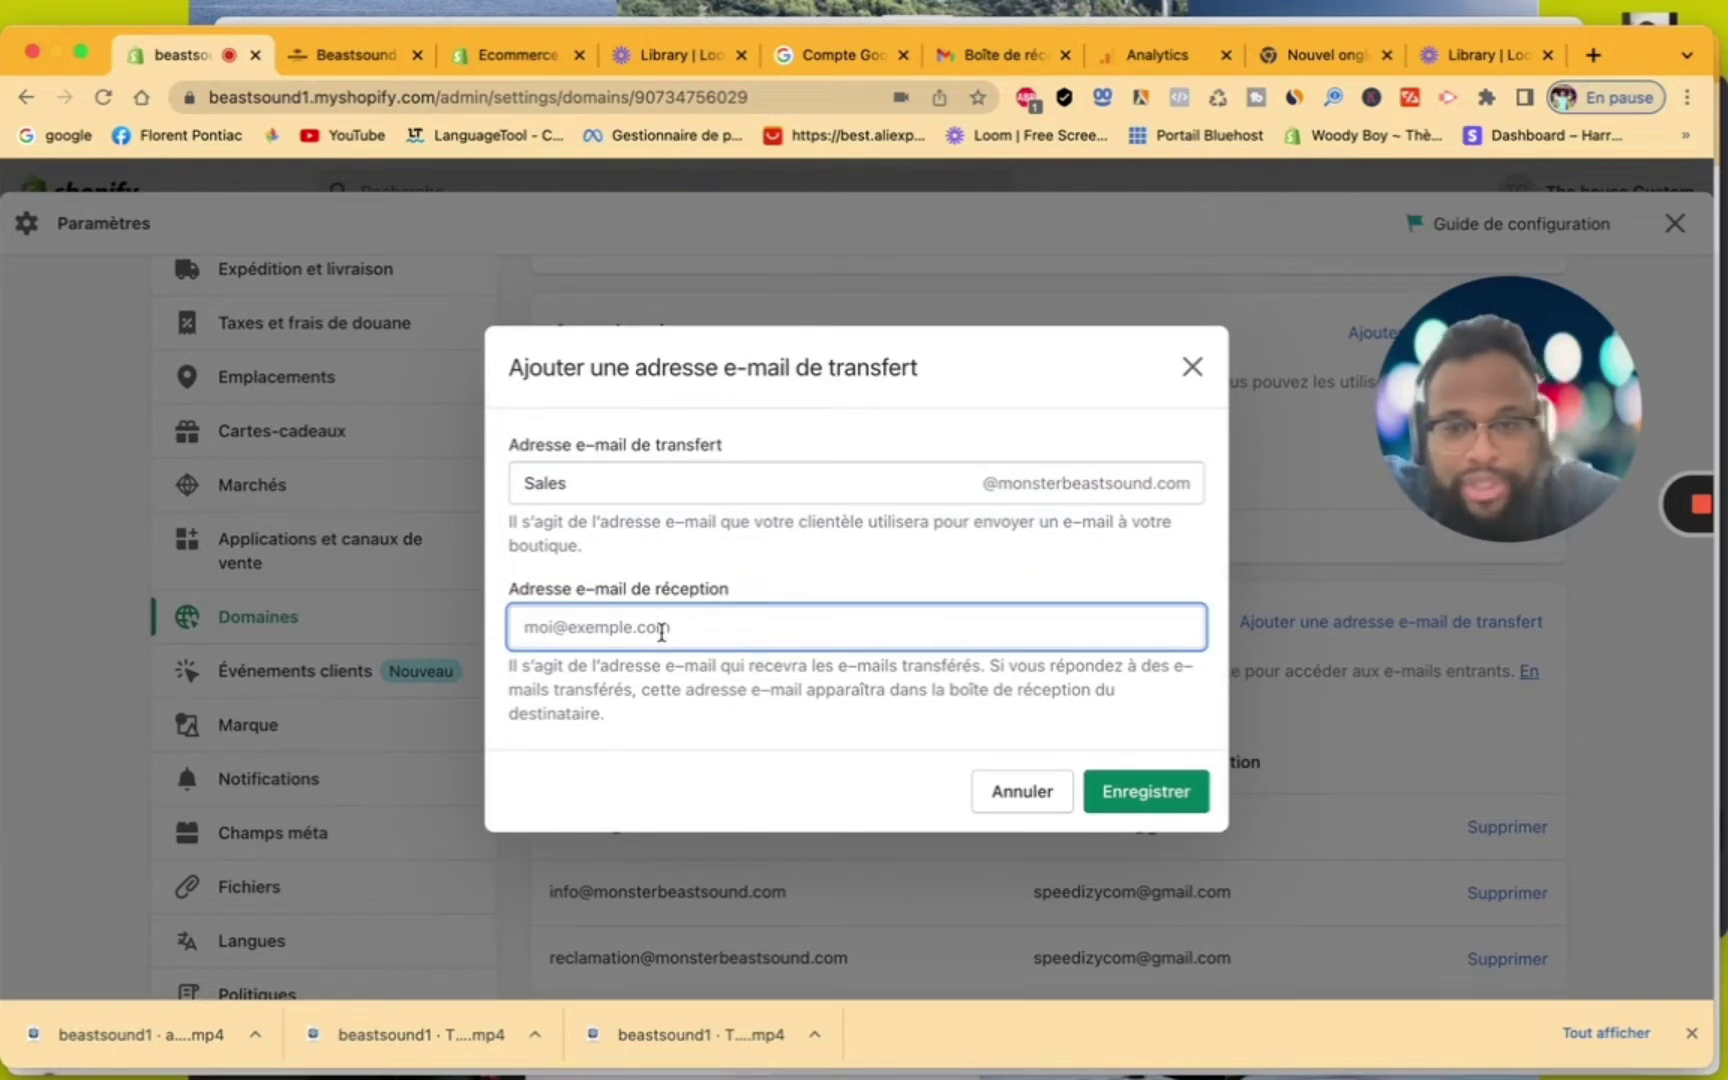
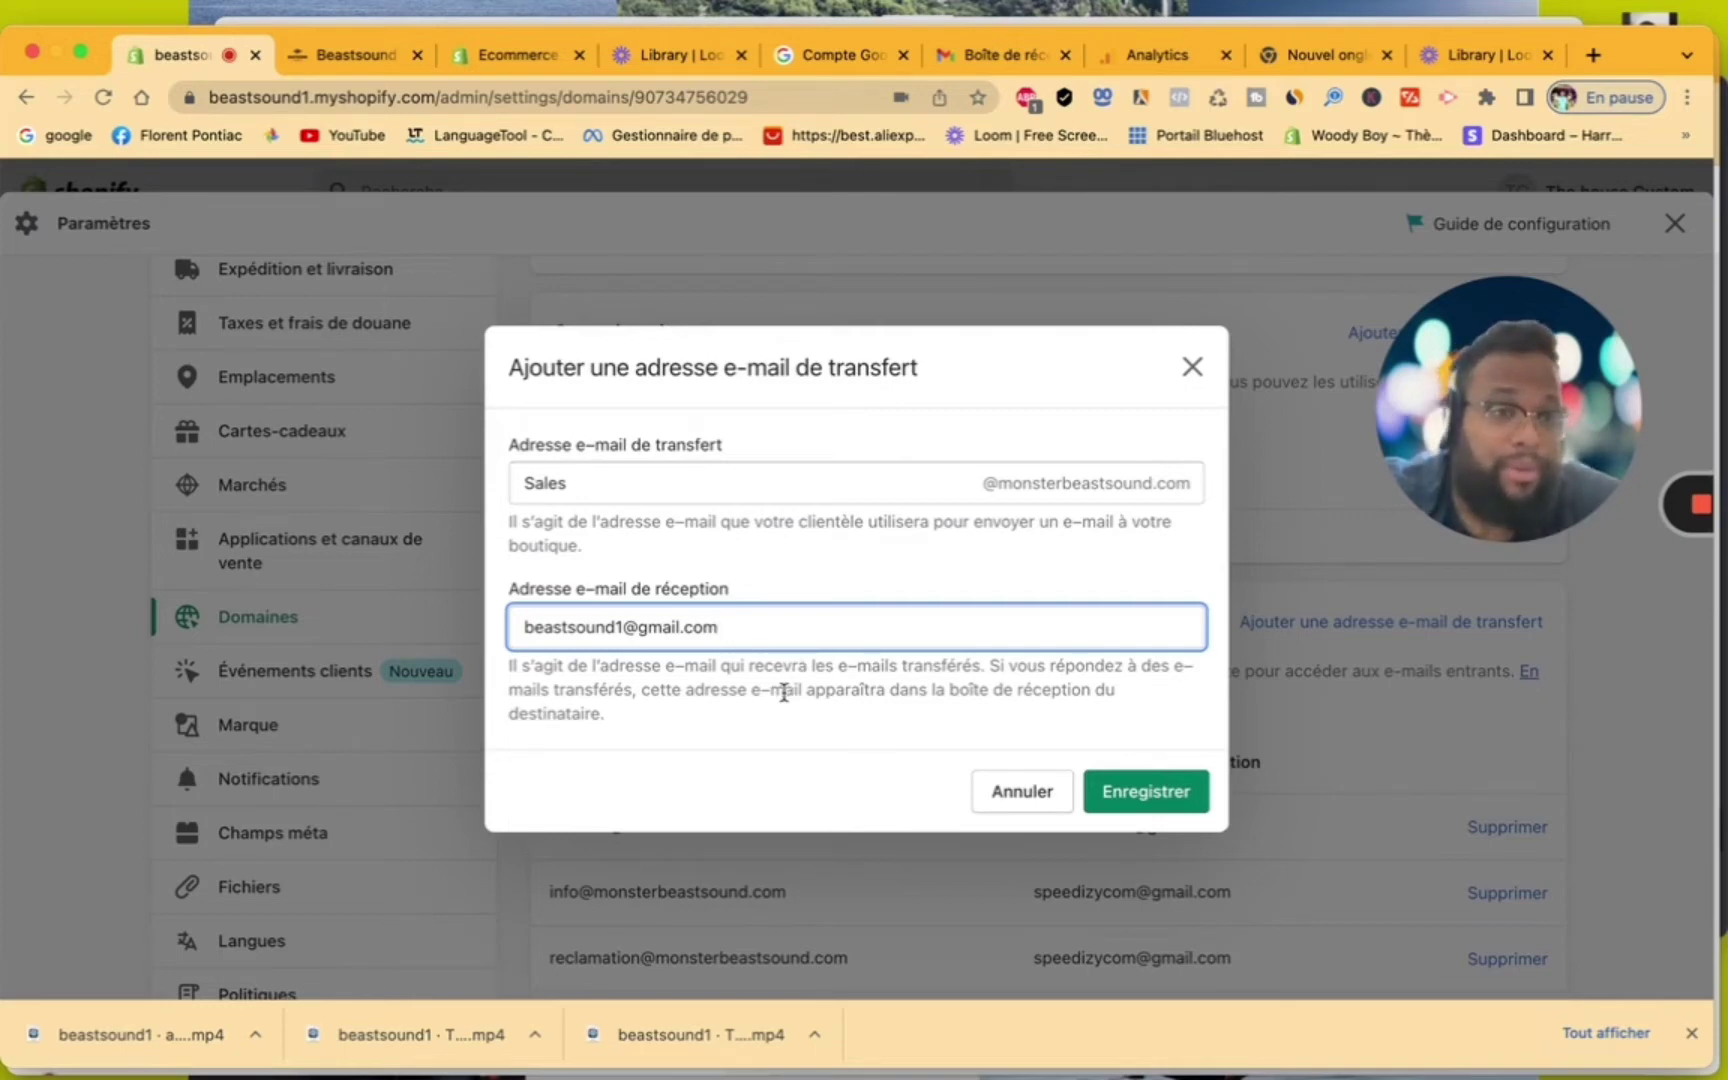
Save the Sales forwarding address and close settings back to the admin home
{"action": "left_click", "coordinate": [1145, 790]}
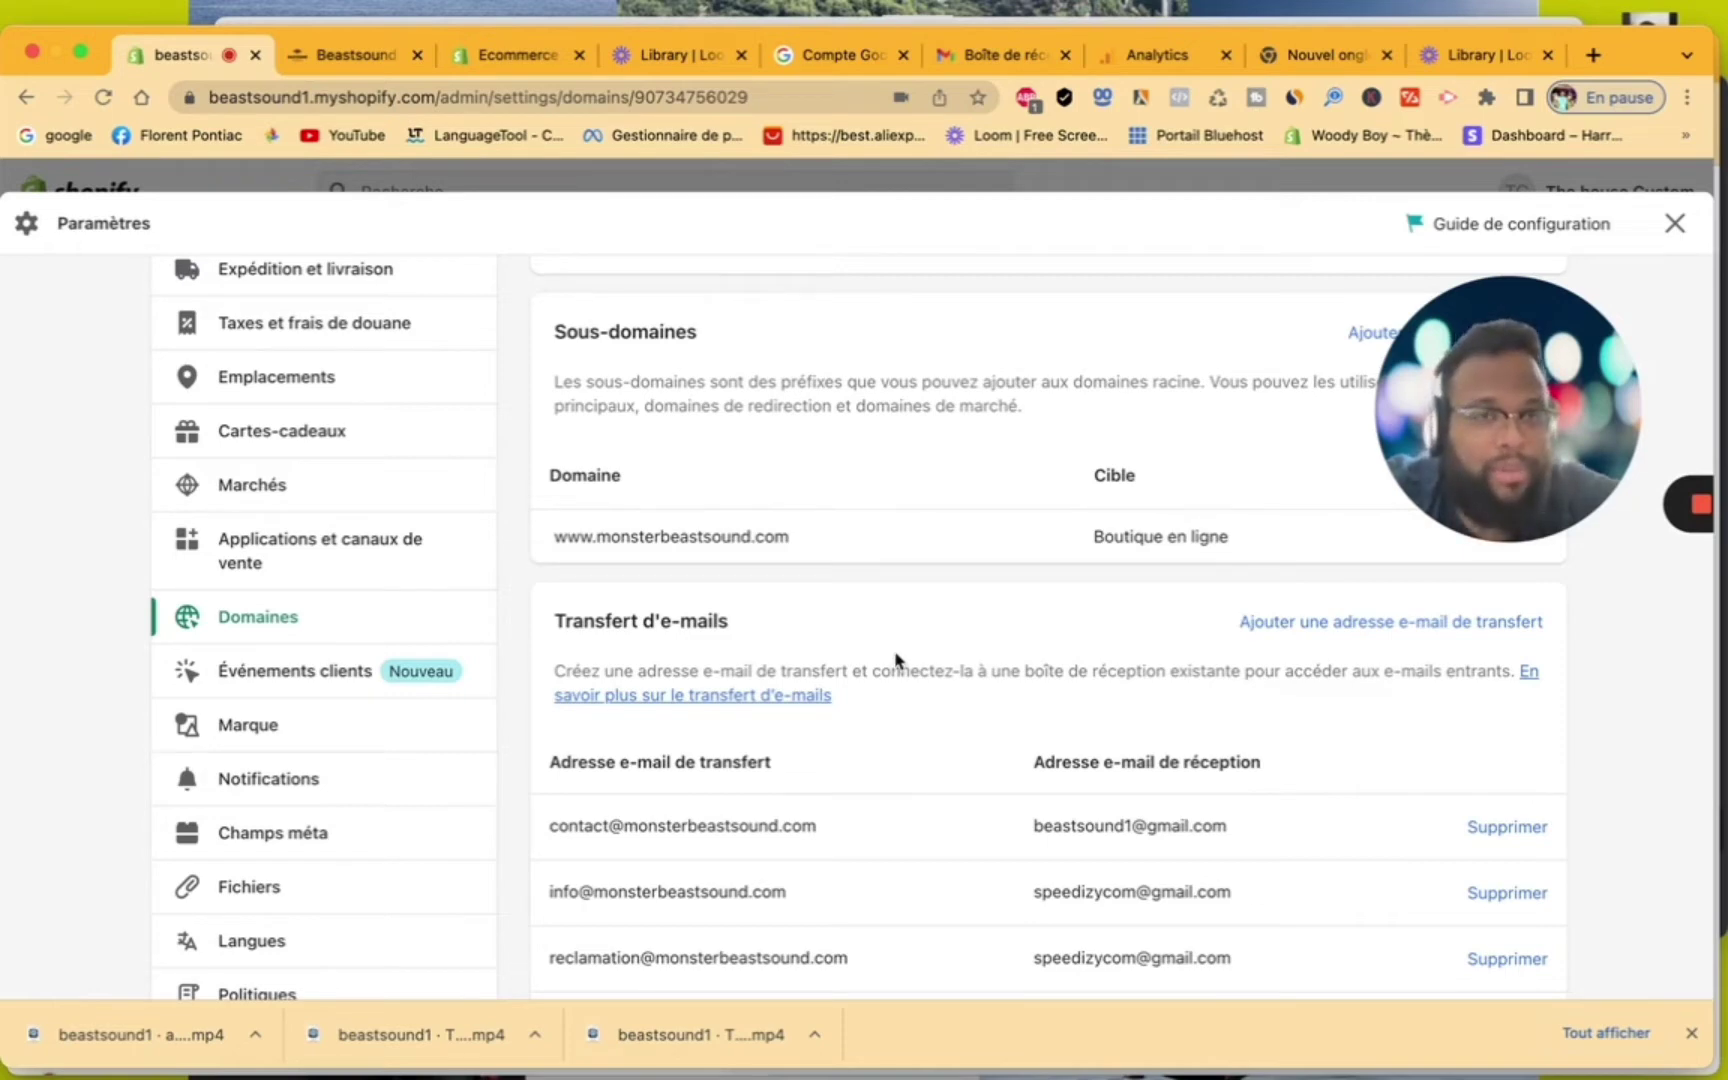
{"action": "left_click", "coordinate": [1674, 223]}
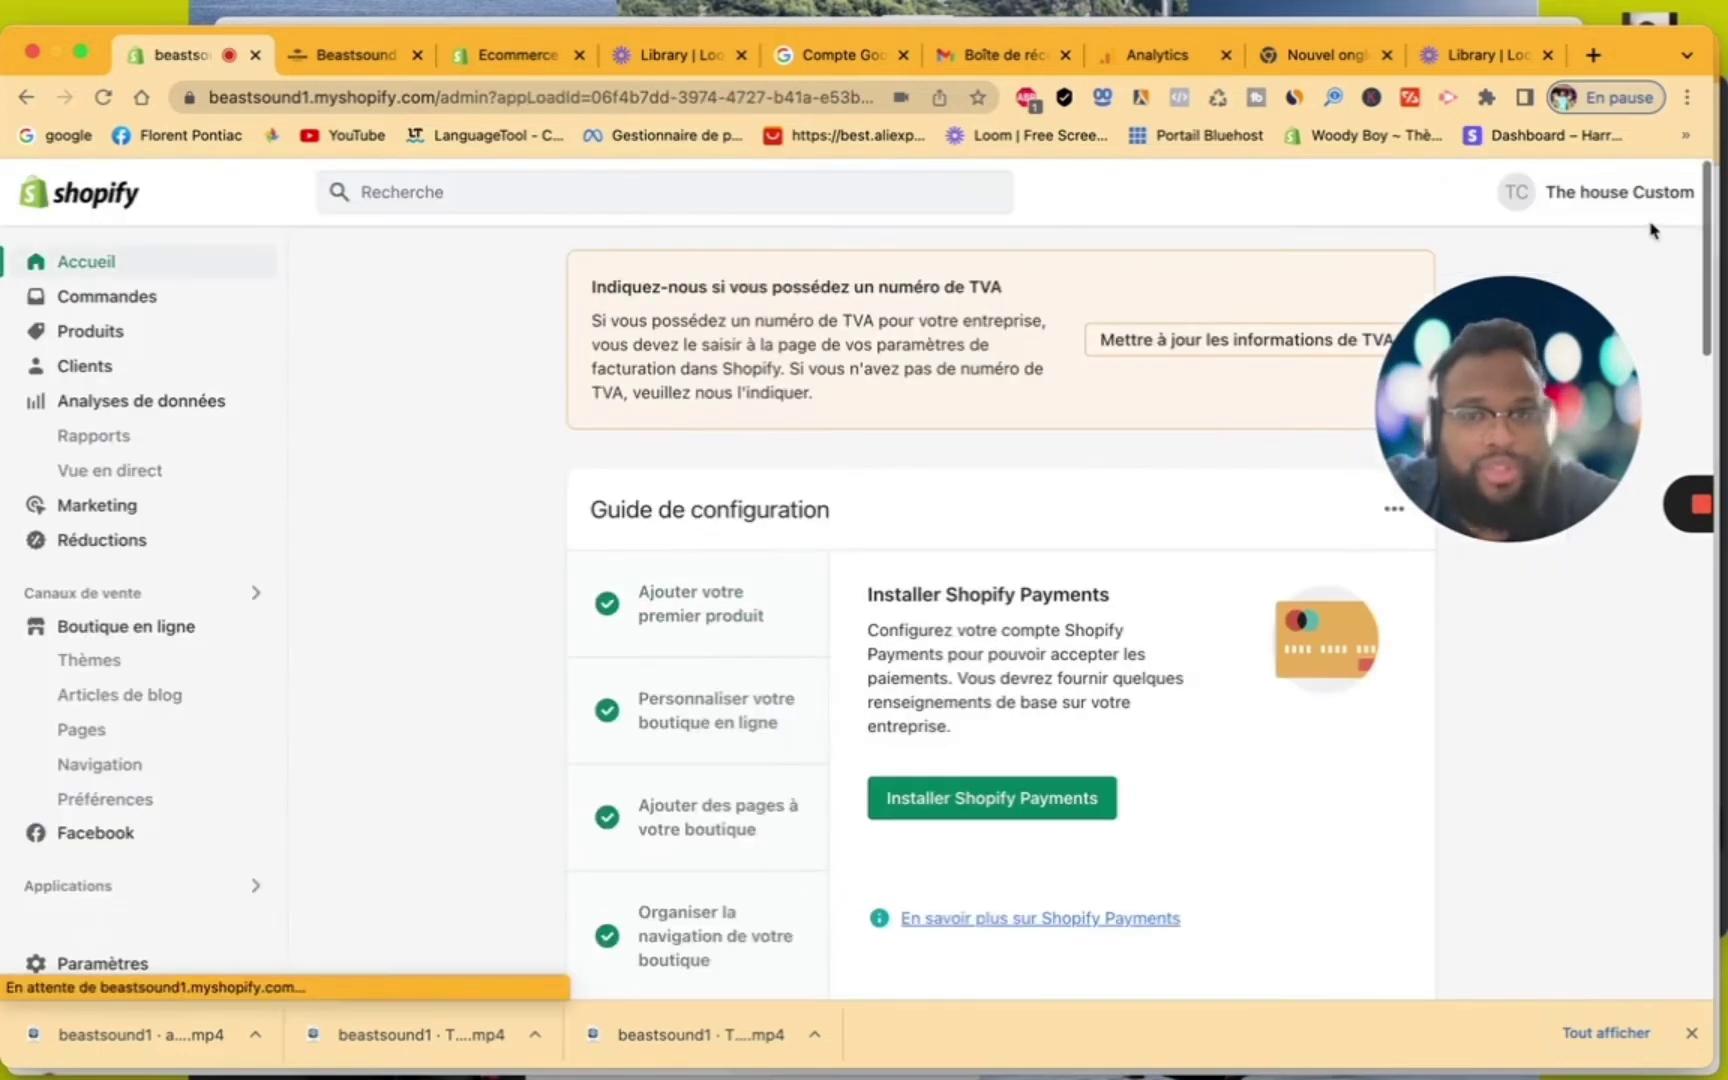
Open the customer's record, copy their email address, and start an email to them
{"action": "left_click", "coordinate": [128, 373]}
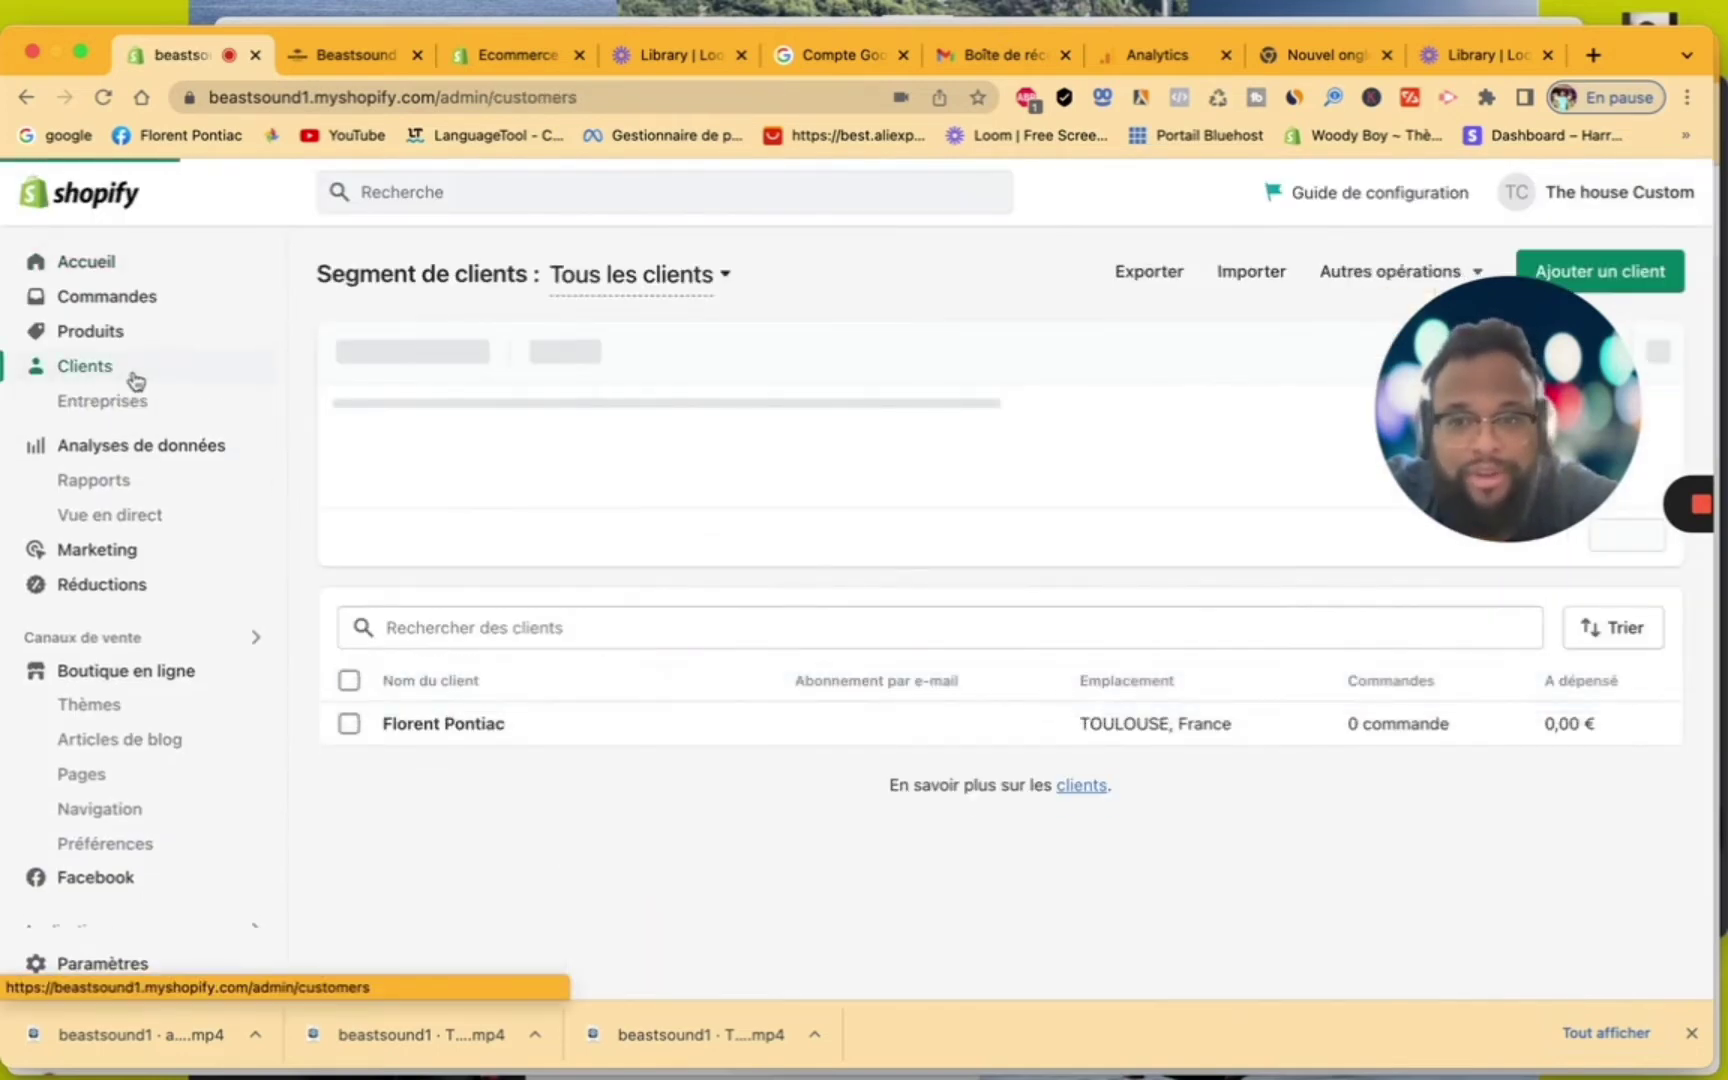
{"action": "left_click", "coordinate": [546, 724]}
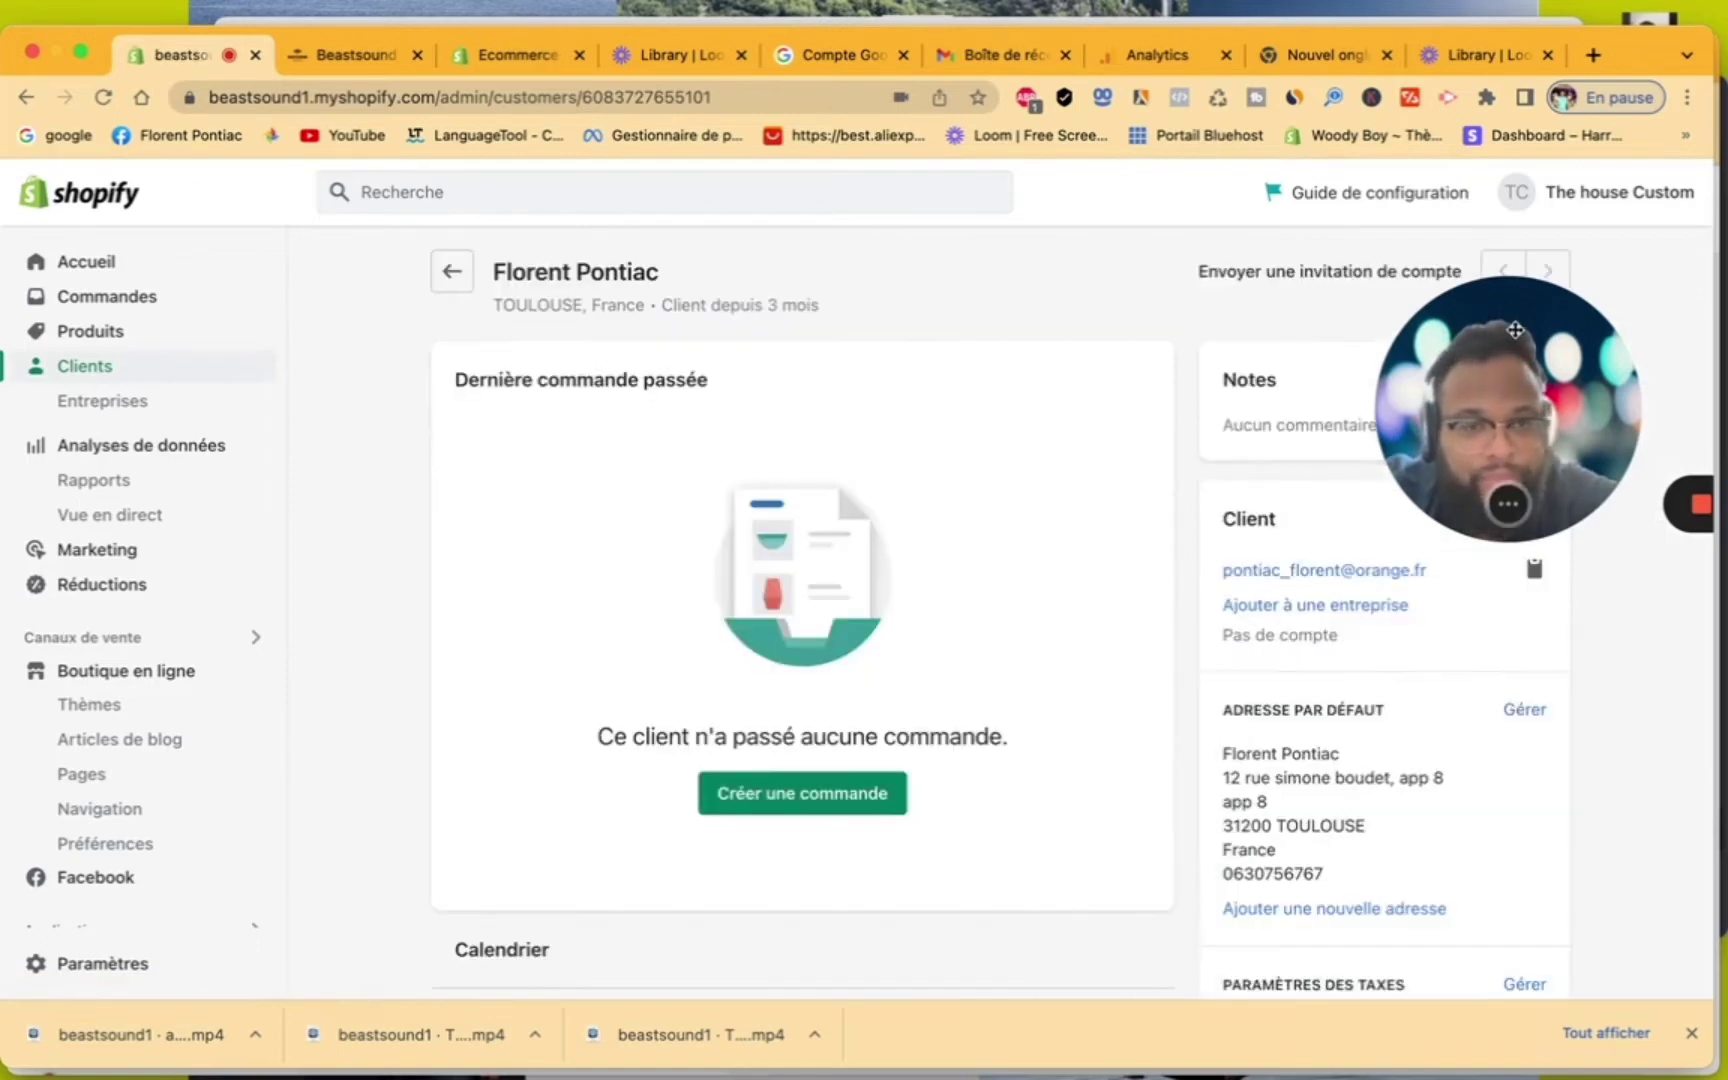
{"action": "left_click_drag", "start_coordinate": [1511, 352], "coordinate": [1513, 754]}
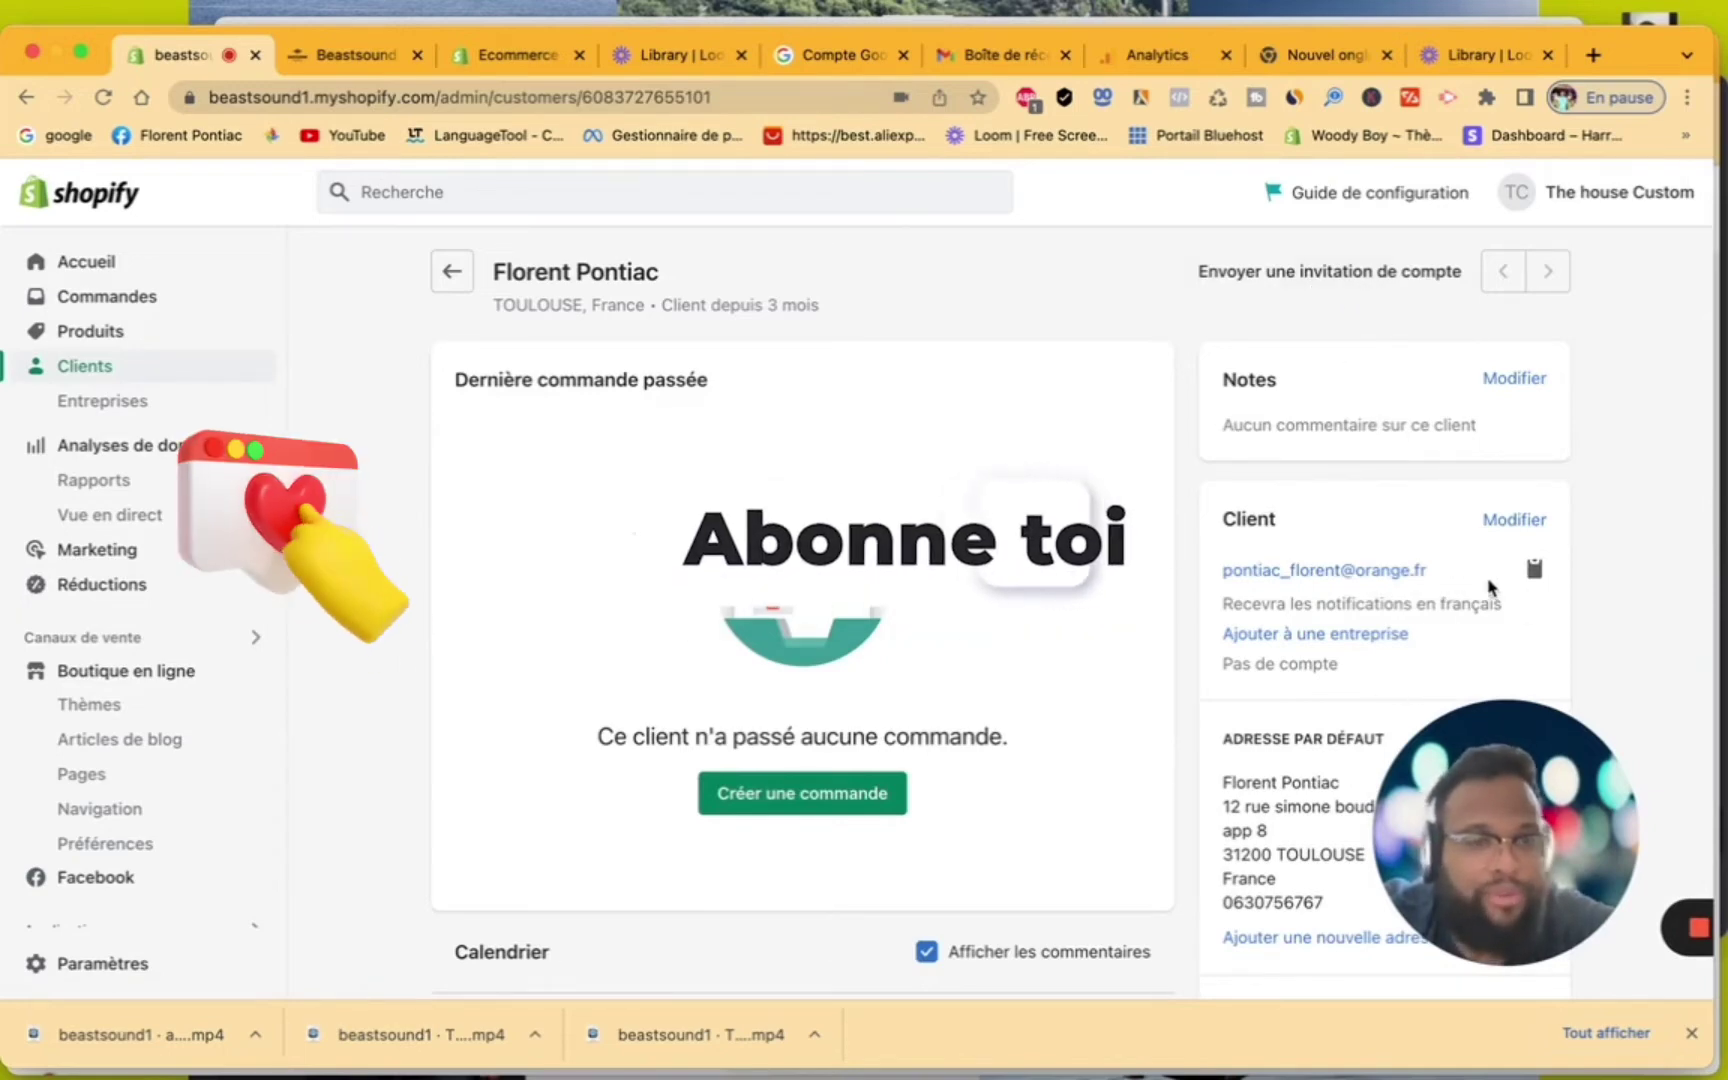
{"action": "left_click", "coordinate": [1535, 570]}
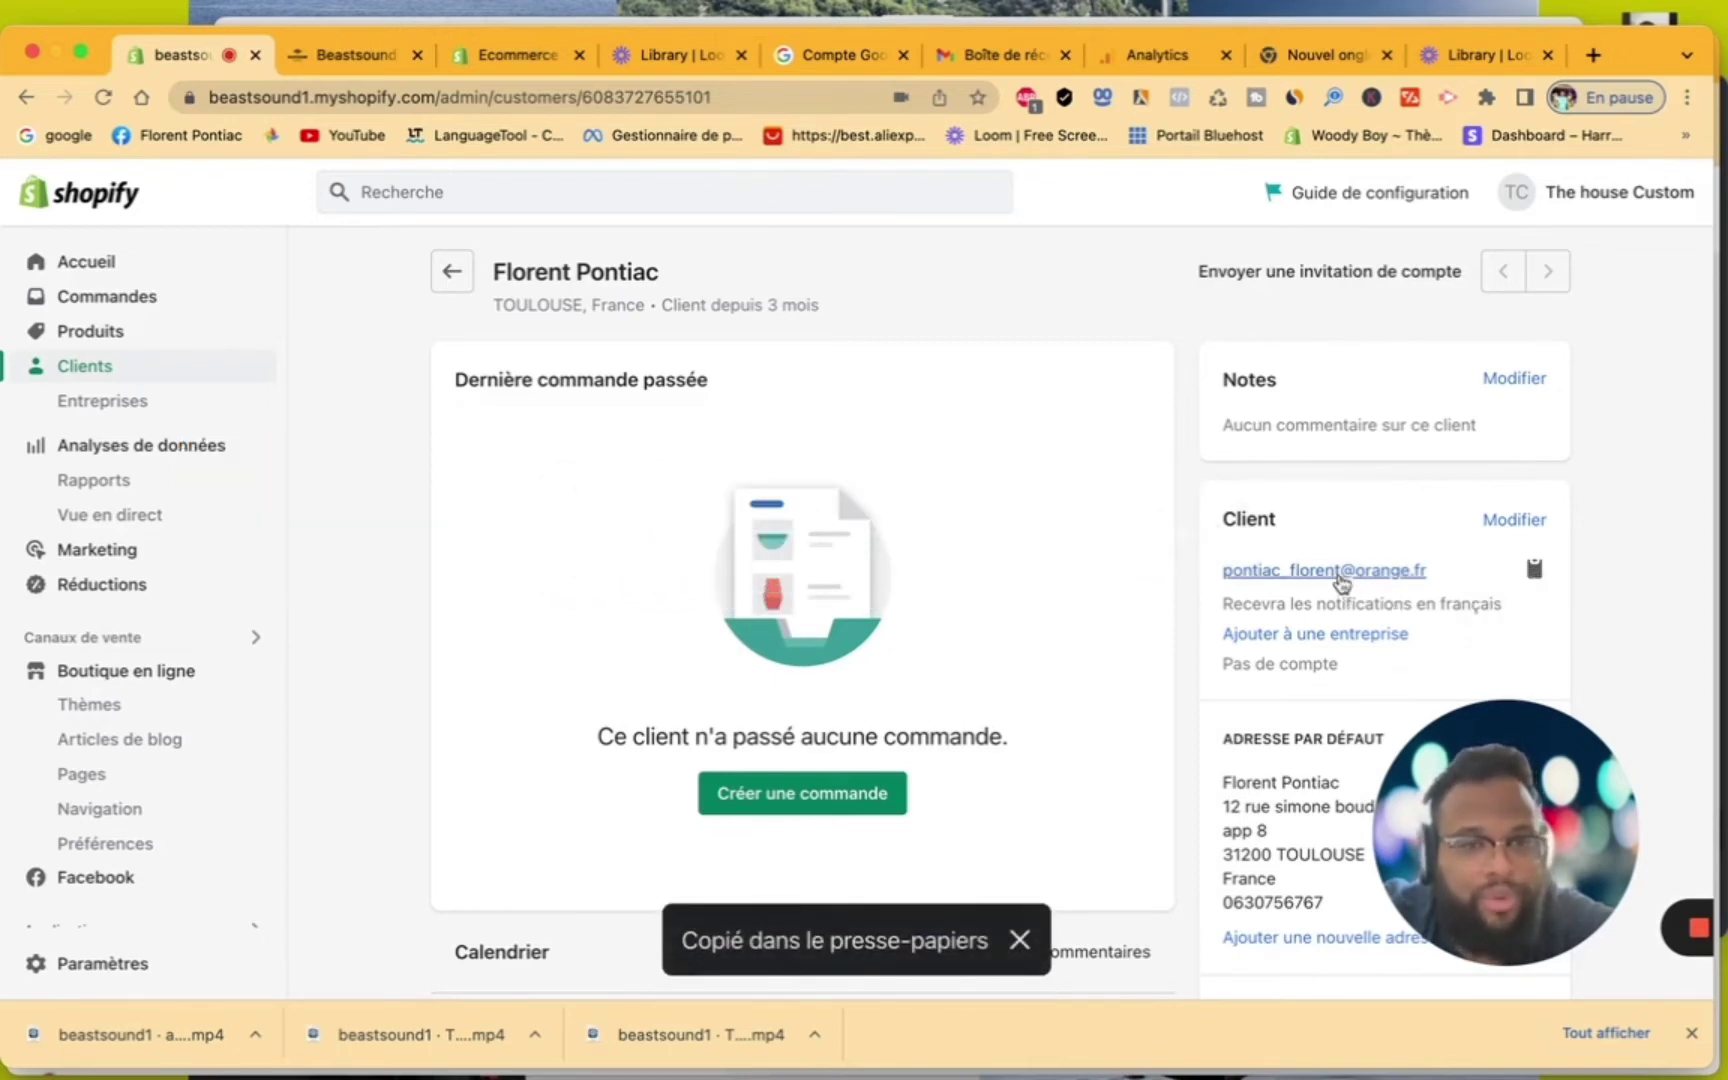
{"action": "left_click", "coordinate": [1341, 578]}
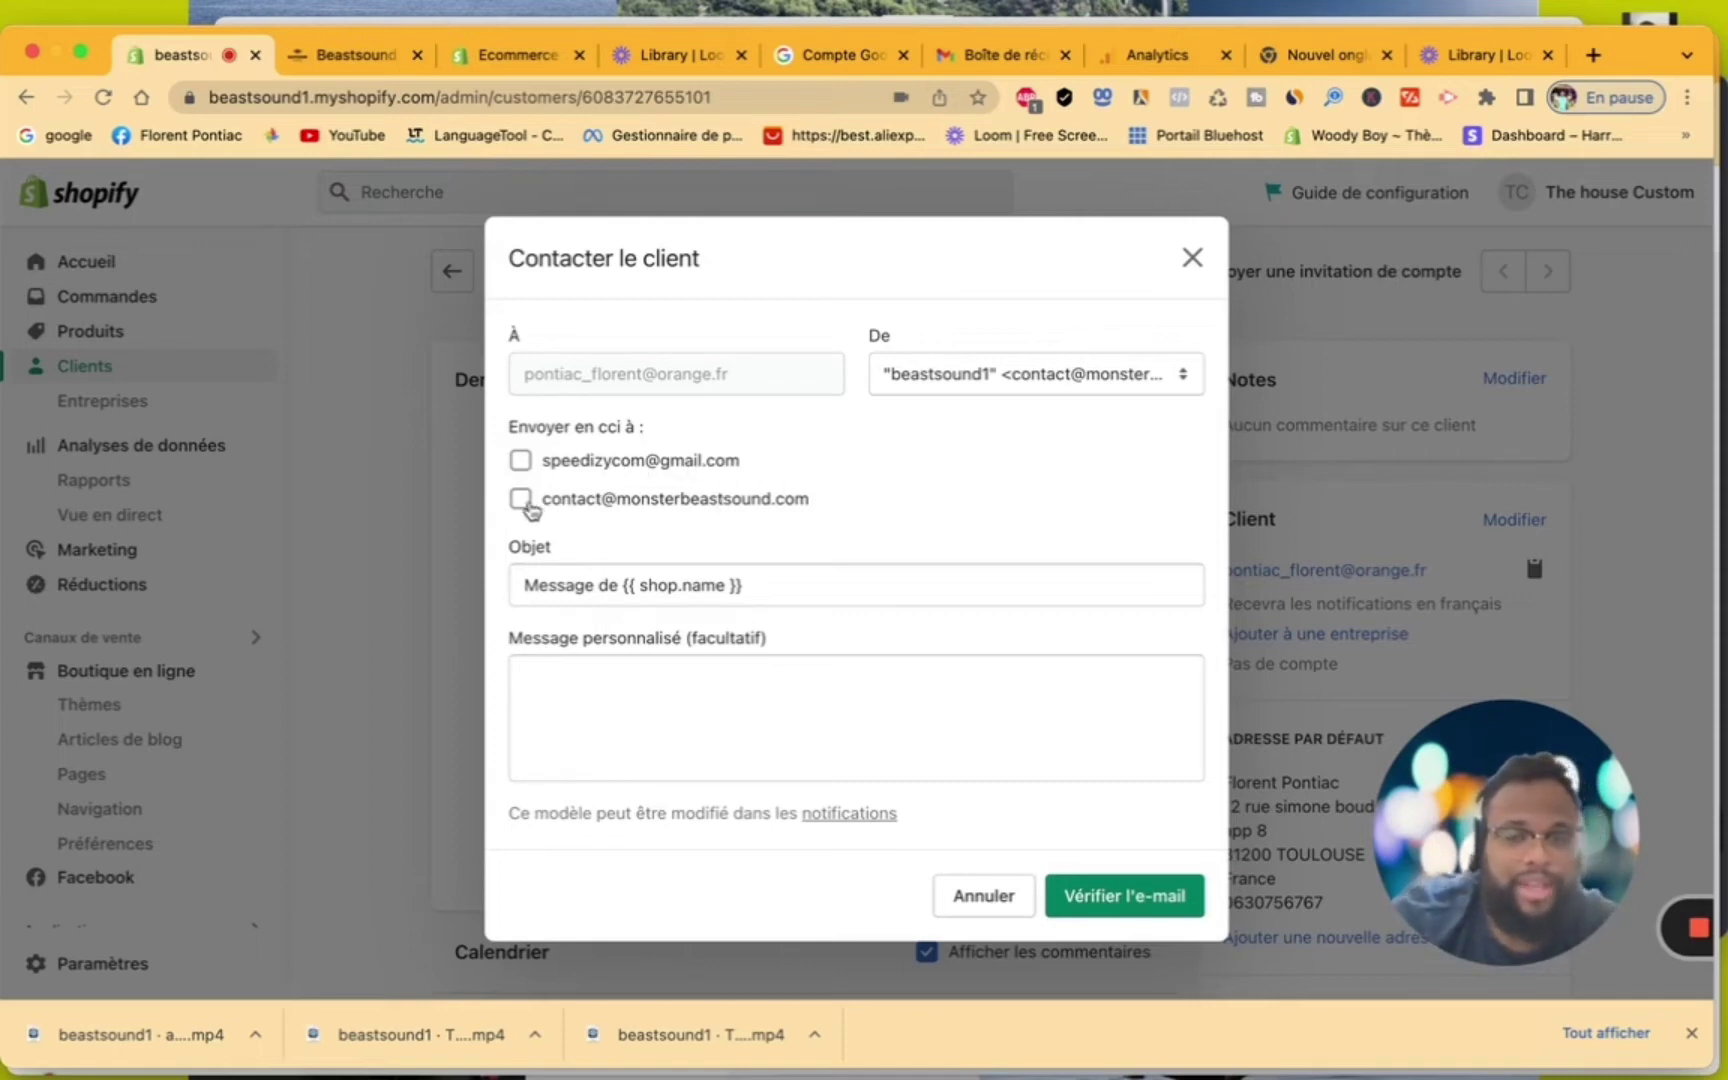
{"action": "left_click", "coordinate": [526, 504]}
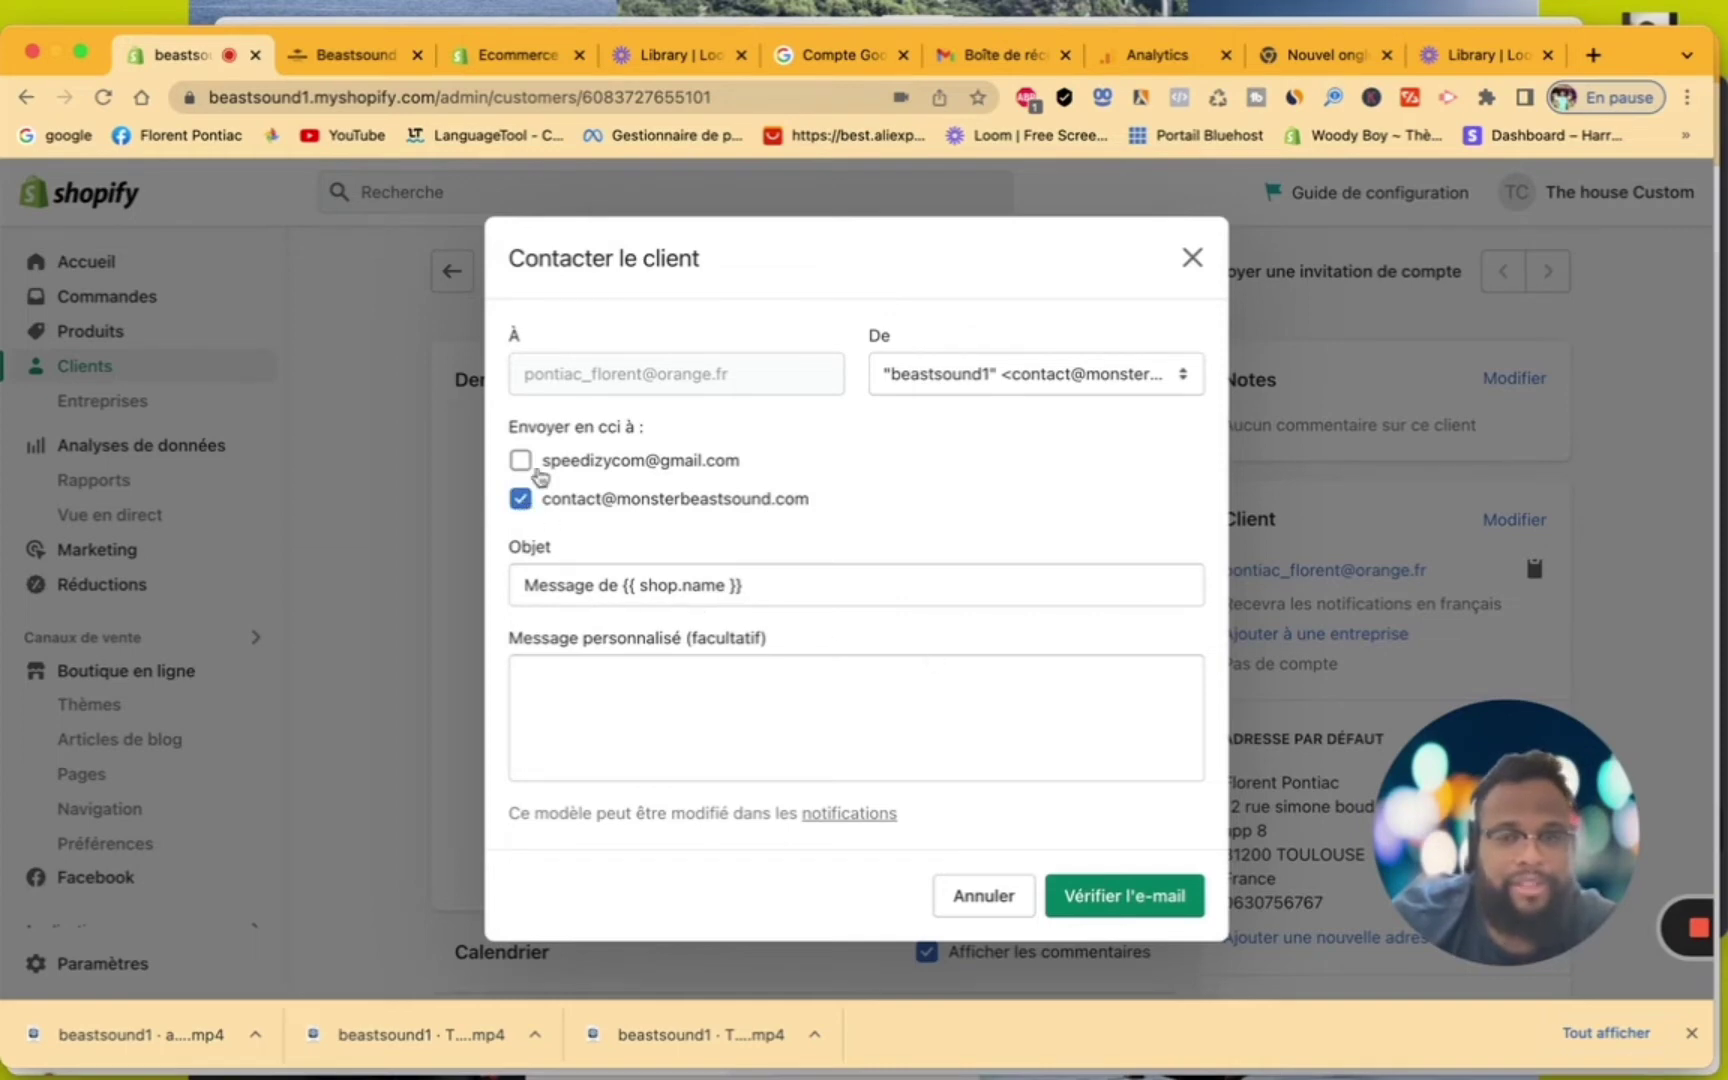
{"action": "left_click", "coordinate": [1133, 390]}
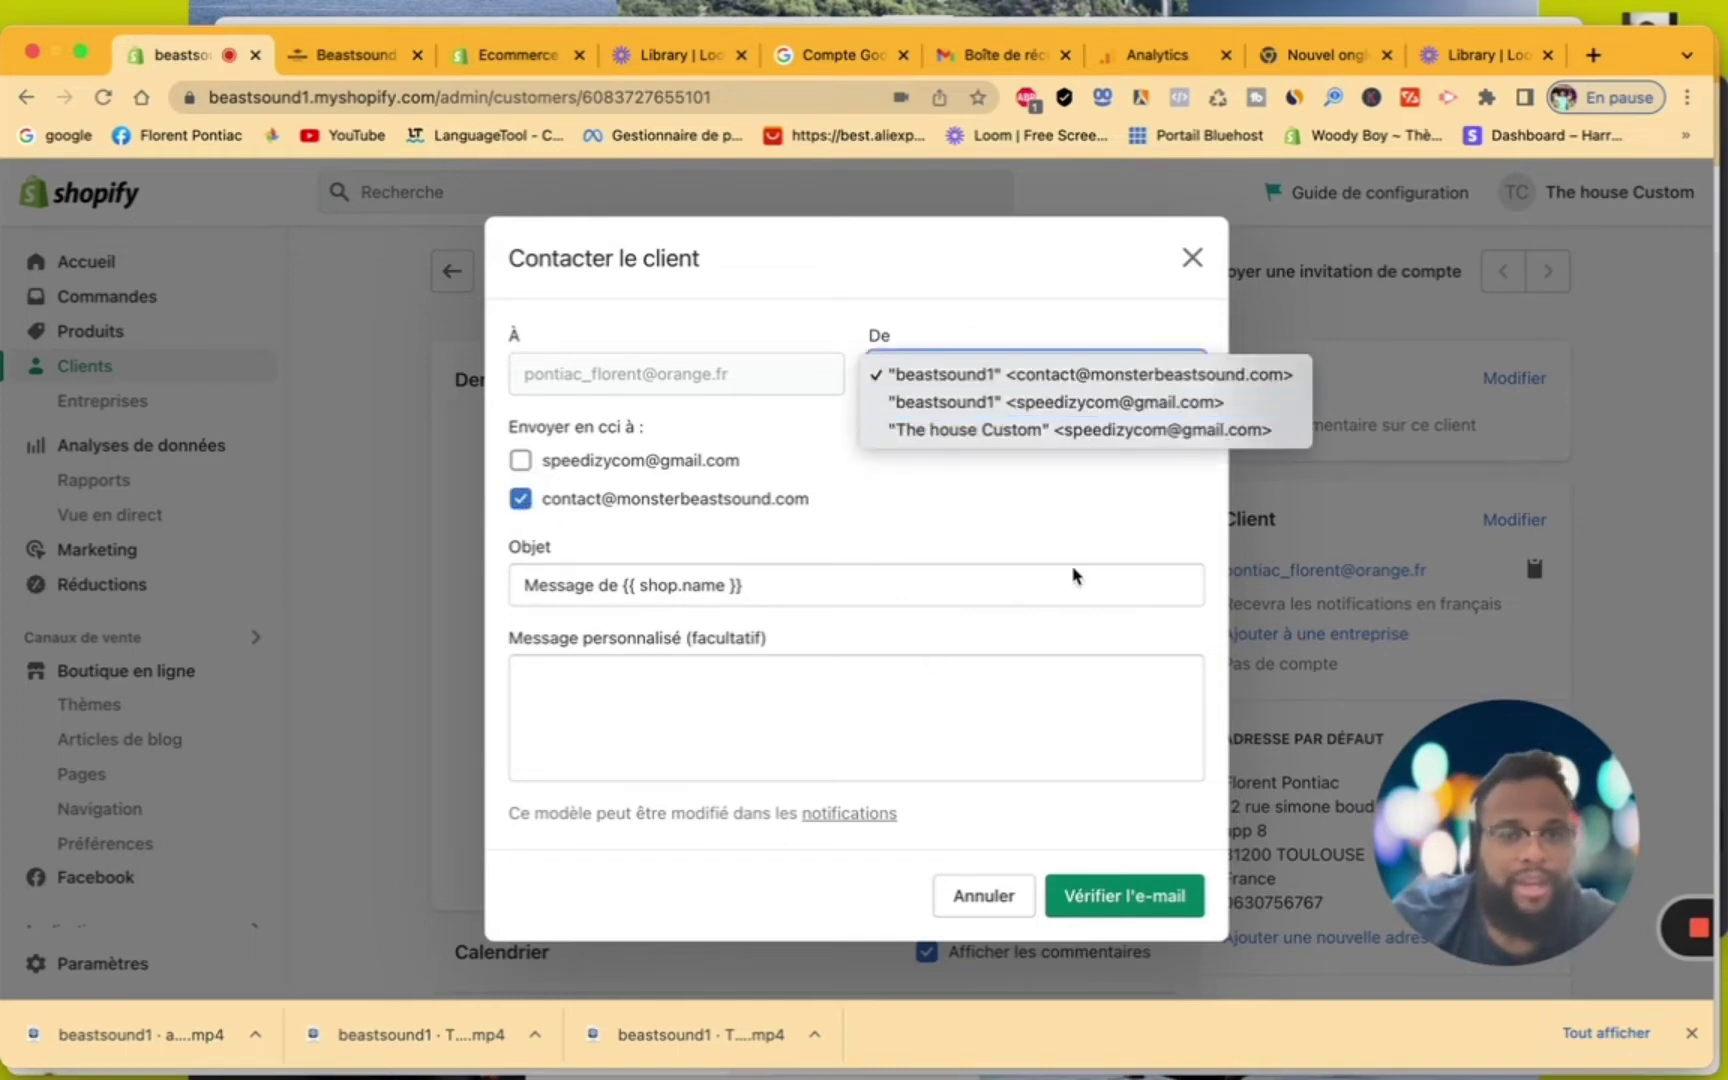
{"action": "left_click", "coordinate": [1053, 522]}
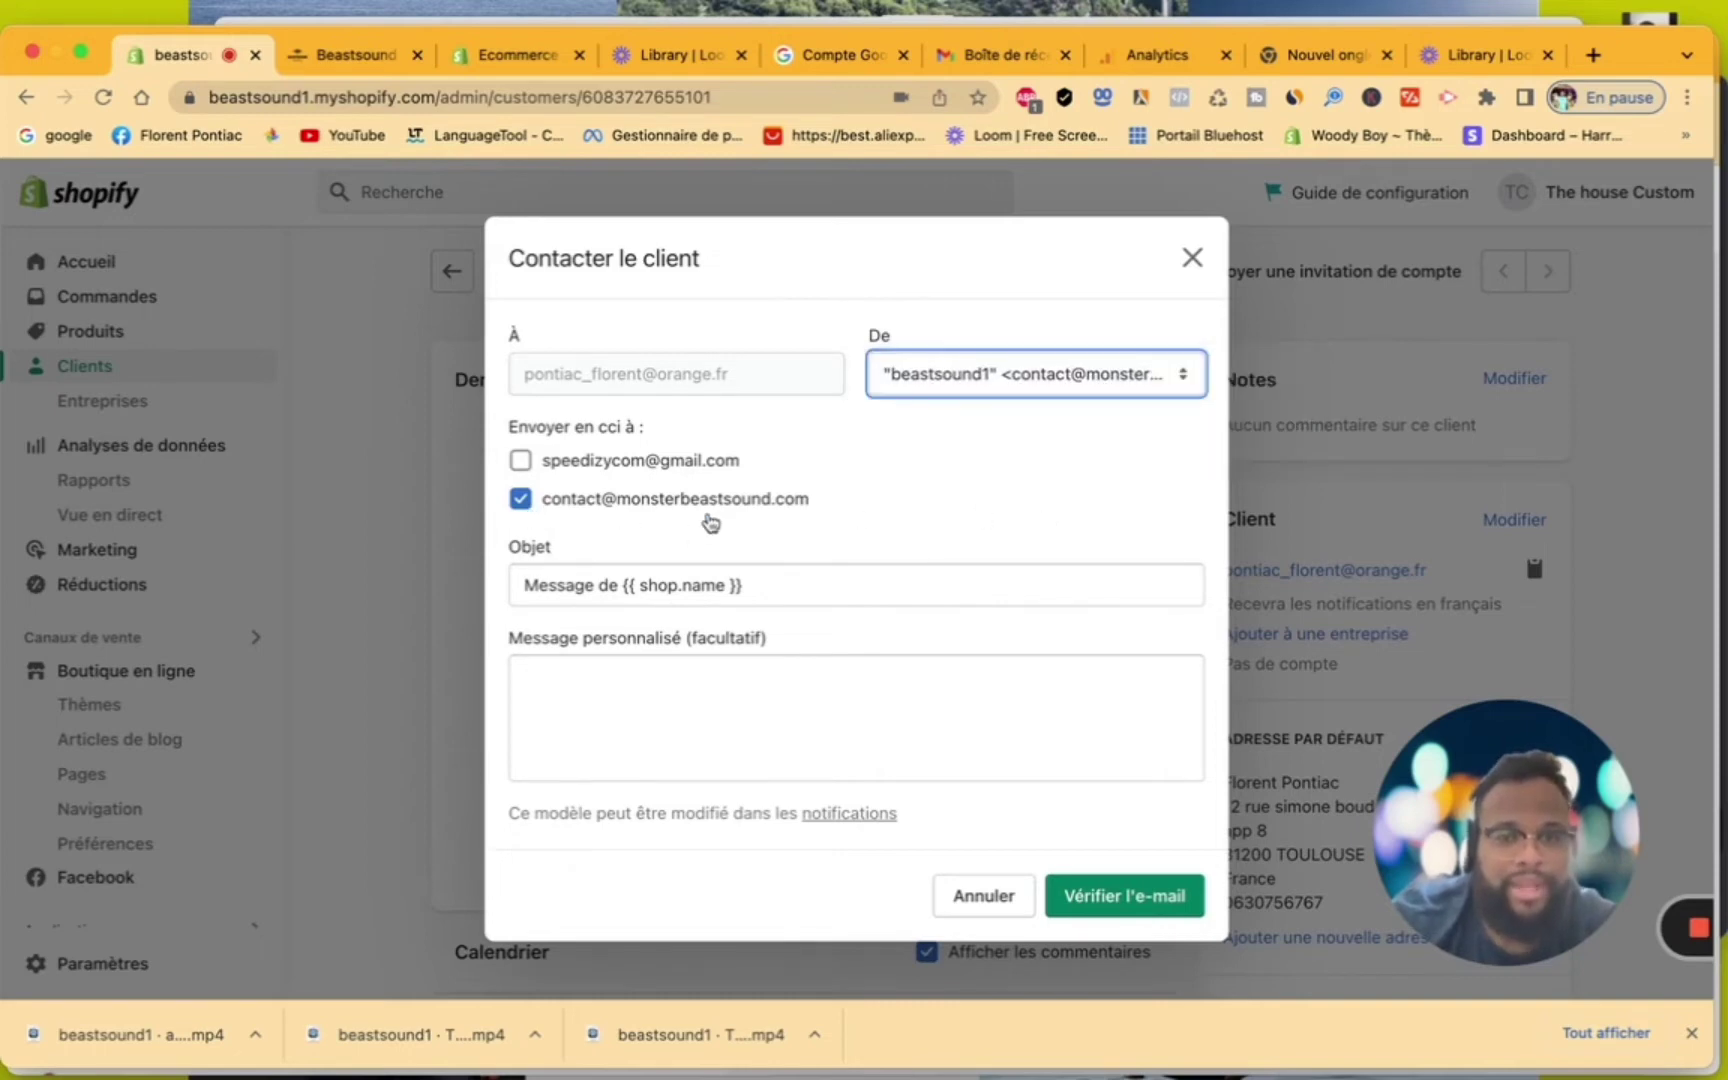
{"action": "left_click", "coordinate": [615, 702]}
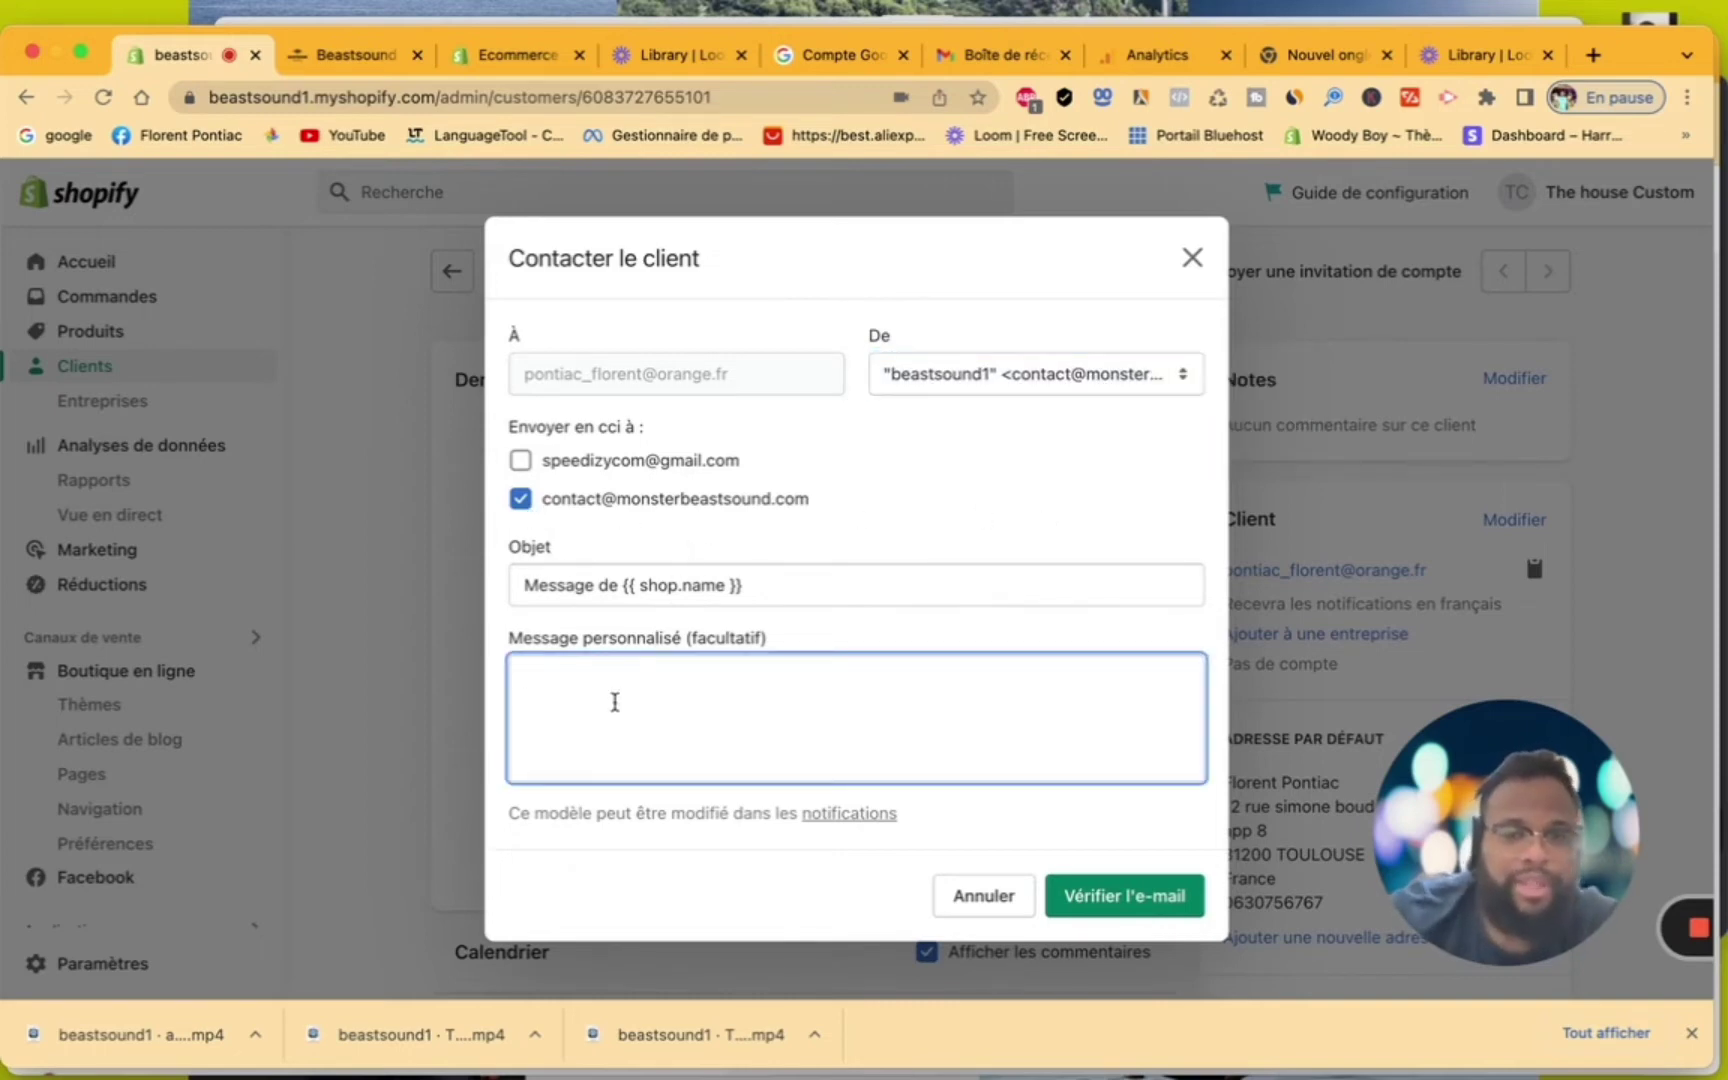
{"action": "type", "text": "cvzbouznoizoz"}
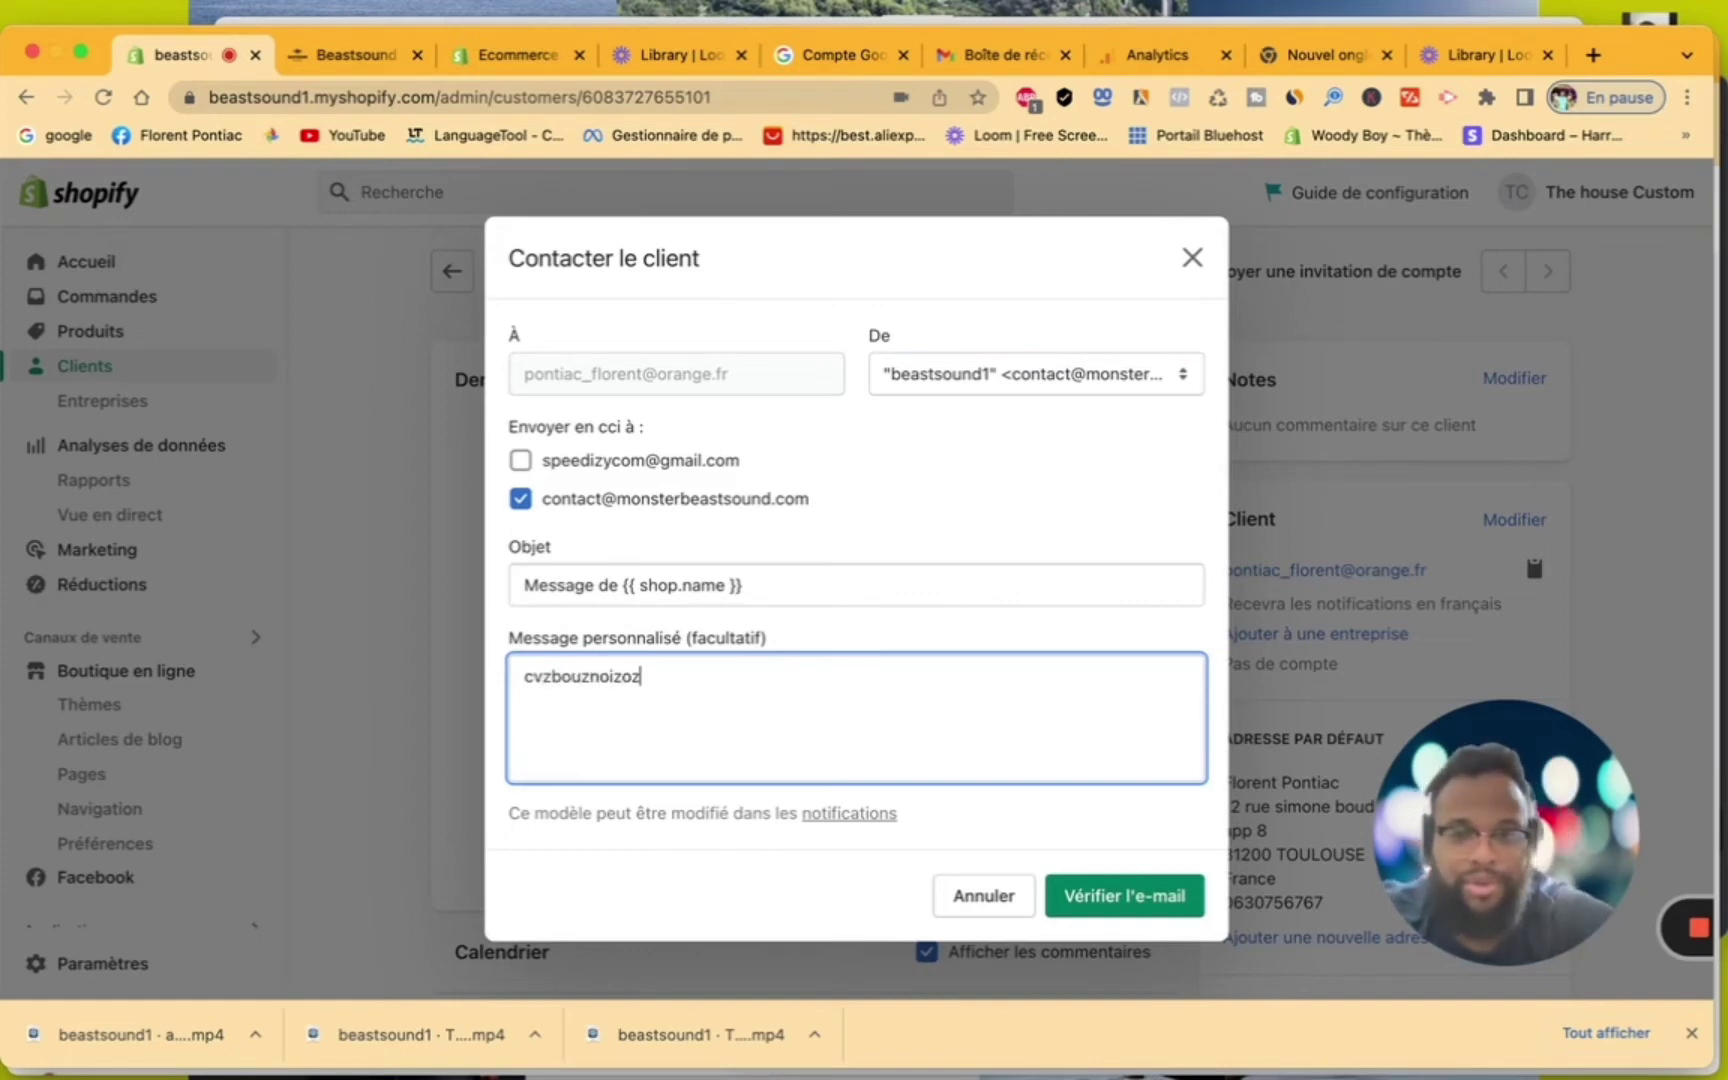
{"action": "left_click", "coordinate": [1101, 897]}
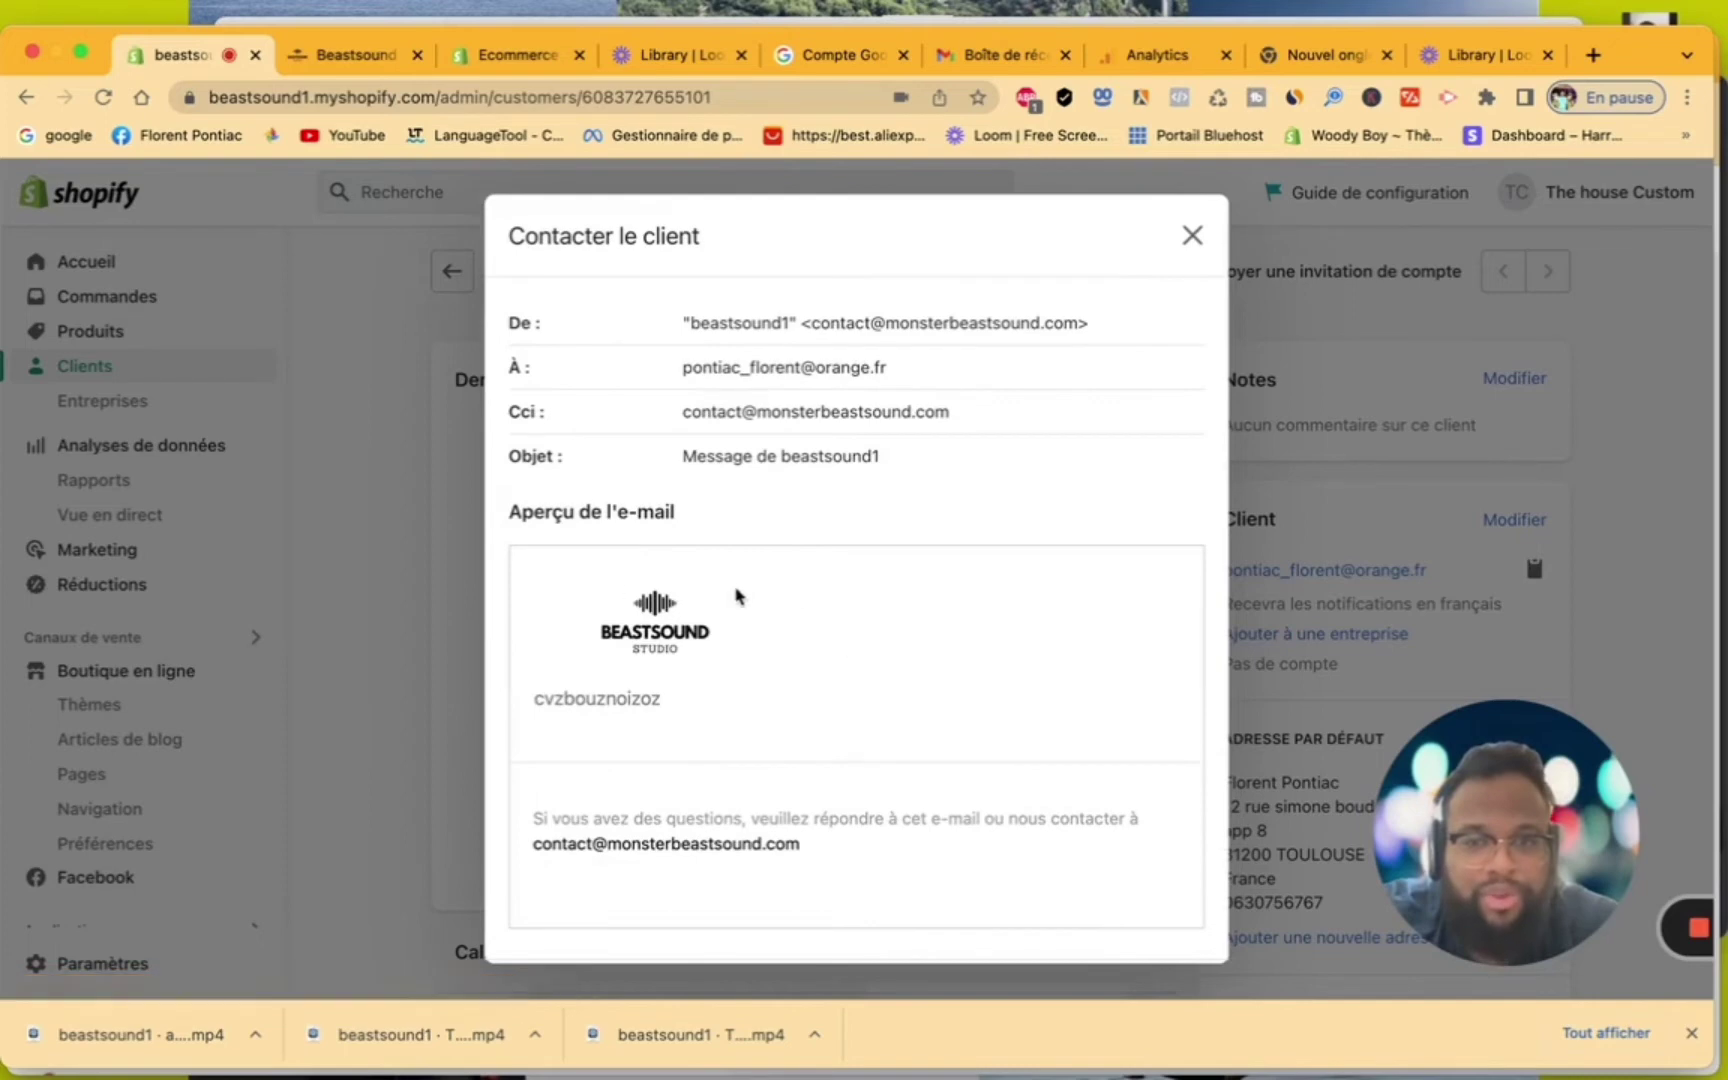
Leave the email preview and close the Contacter le client dialog without sending
{"action": "scroll", "coordinate": [706, 690], "scroll_direction": "down", "scroll_amount": 3}
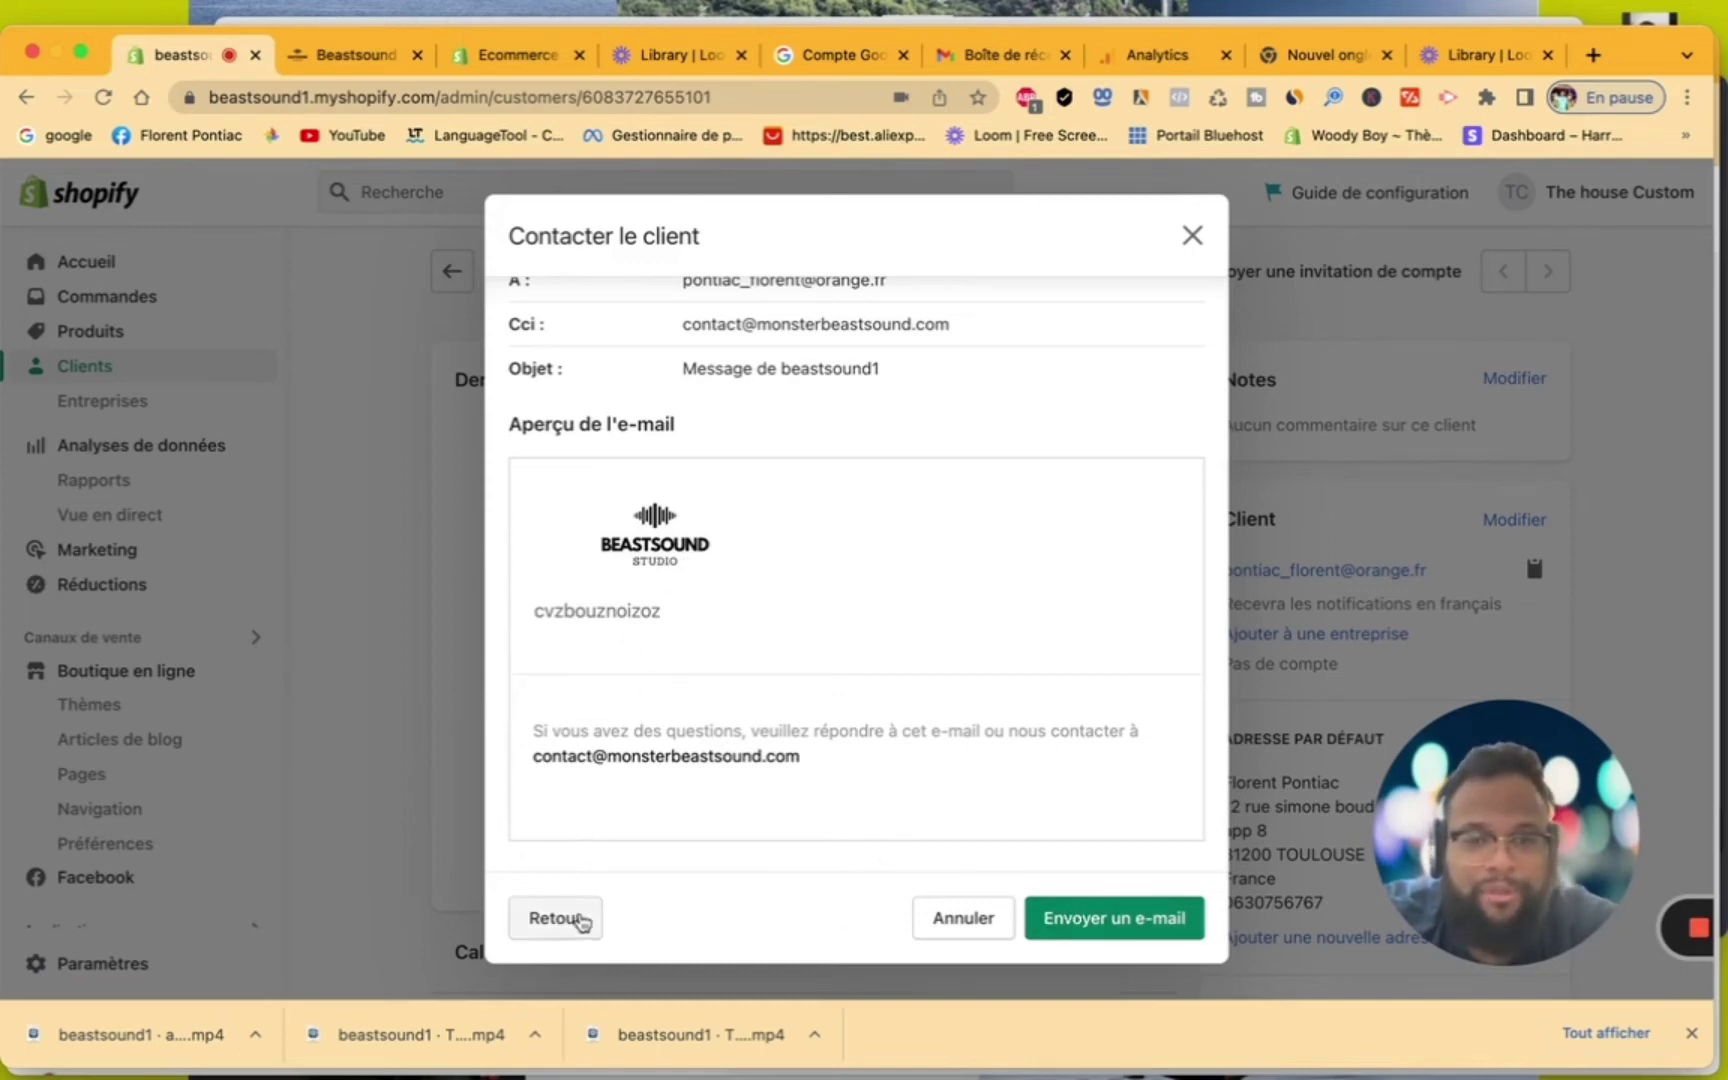
{"action": "left_click", "coordinate": [580, 918]}
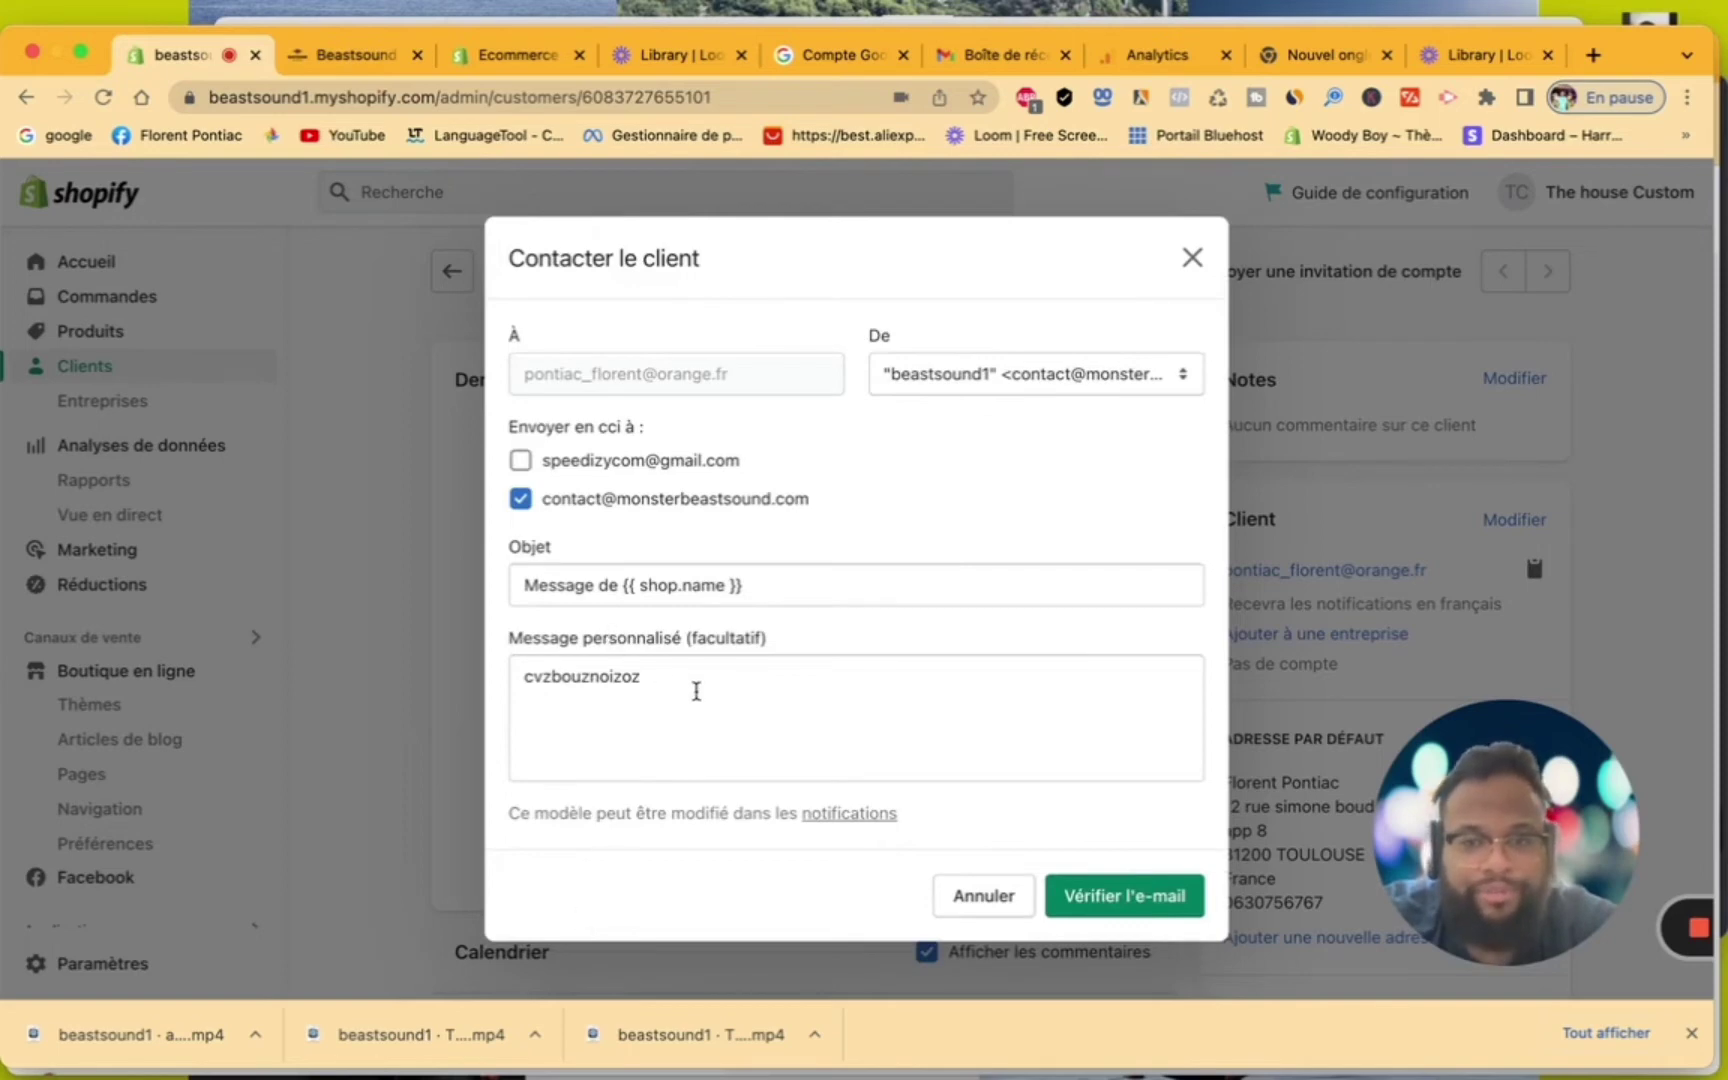
{"action": "double_click", "coordinate": [696, 691]}
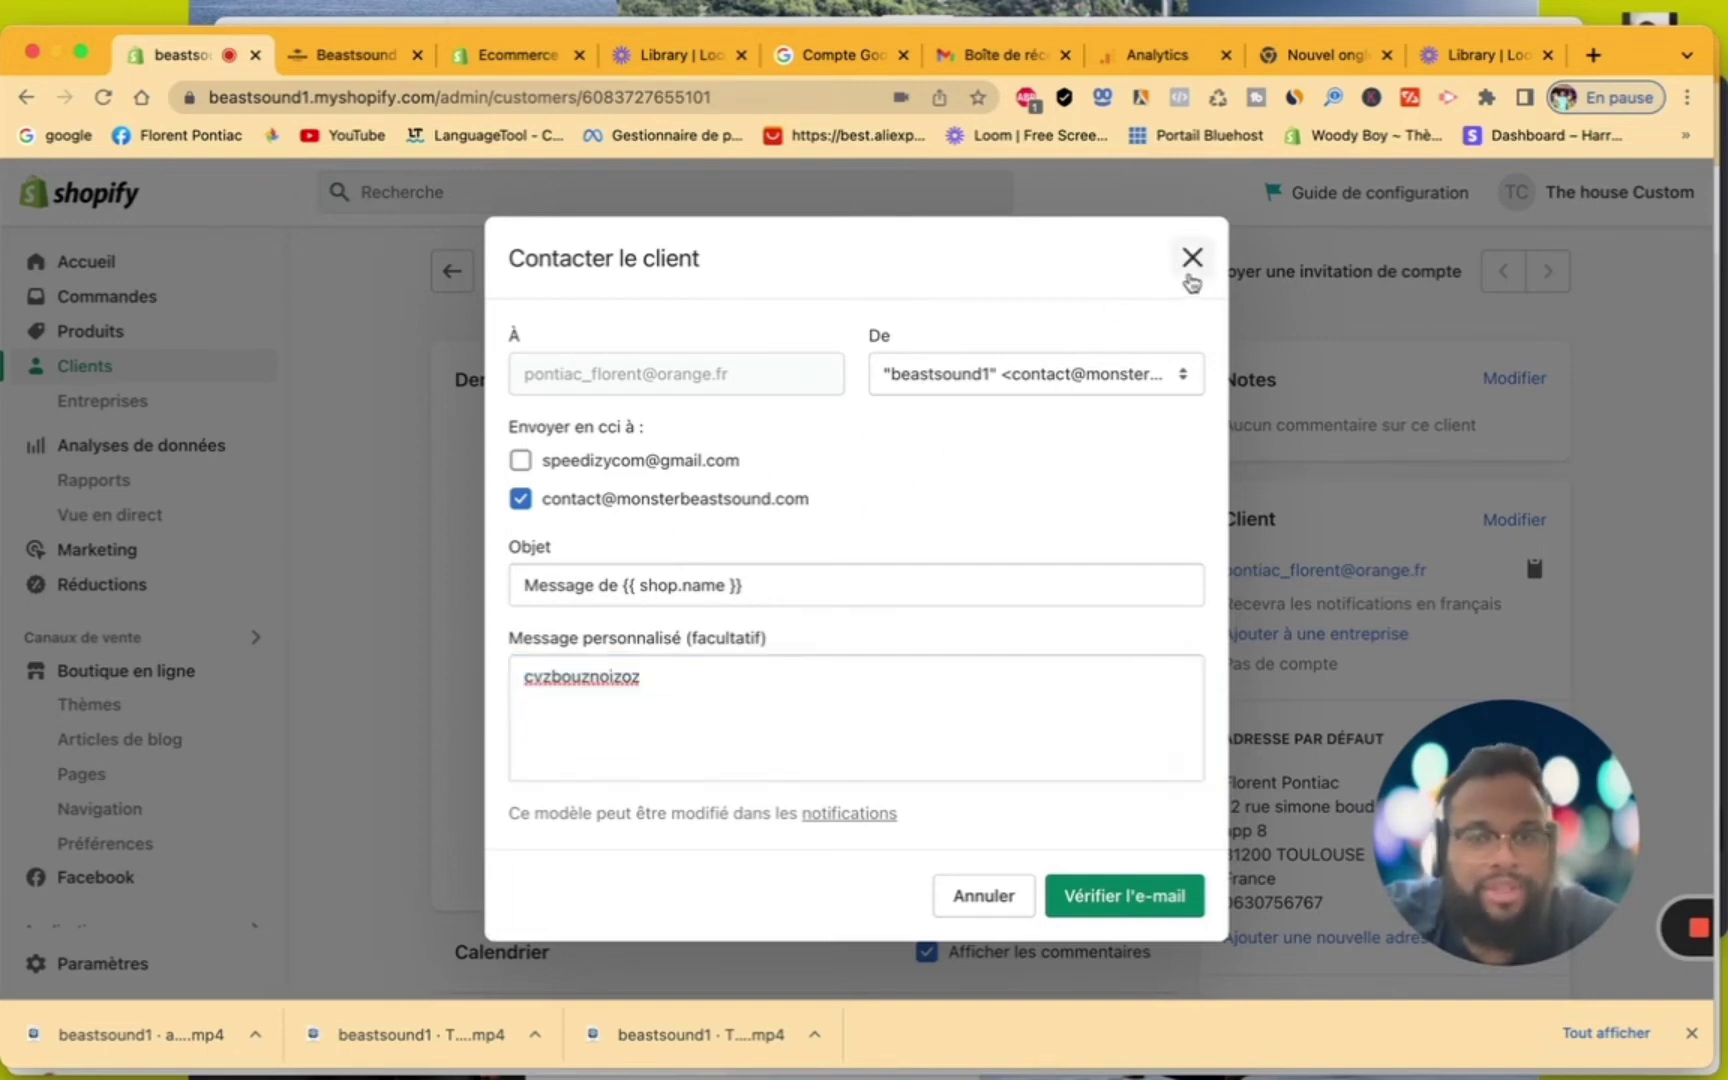
{"action": "left_click", "coordinate": [1189, 265]}
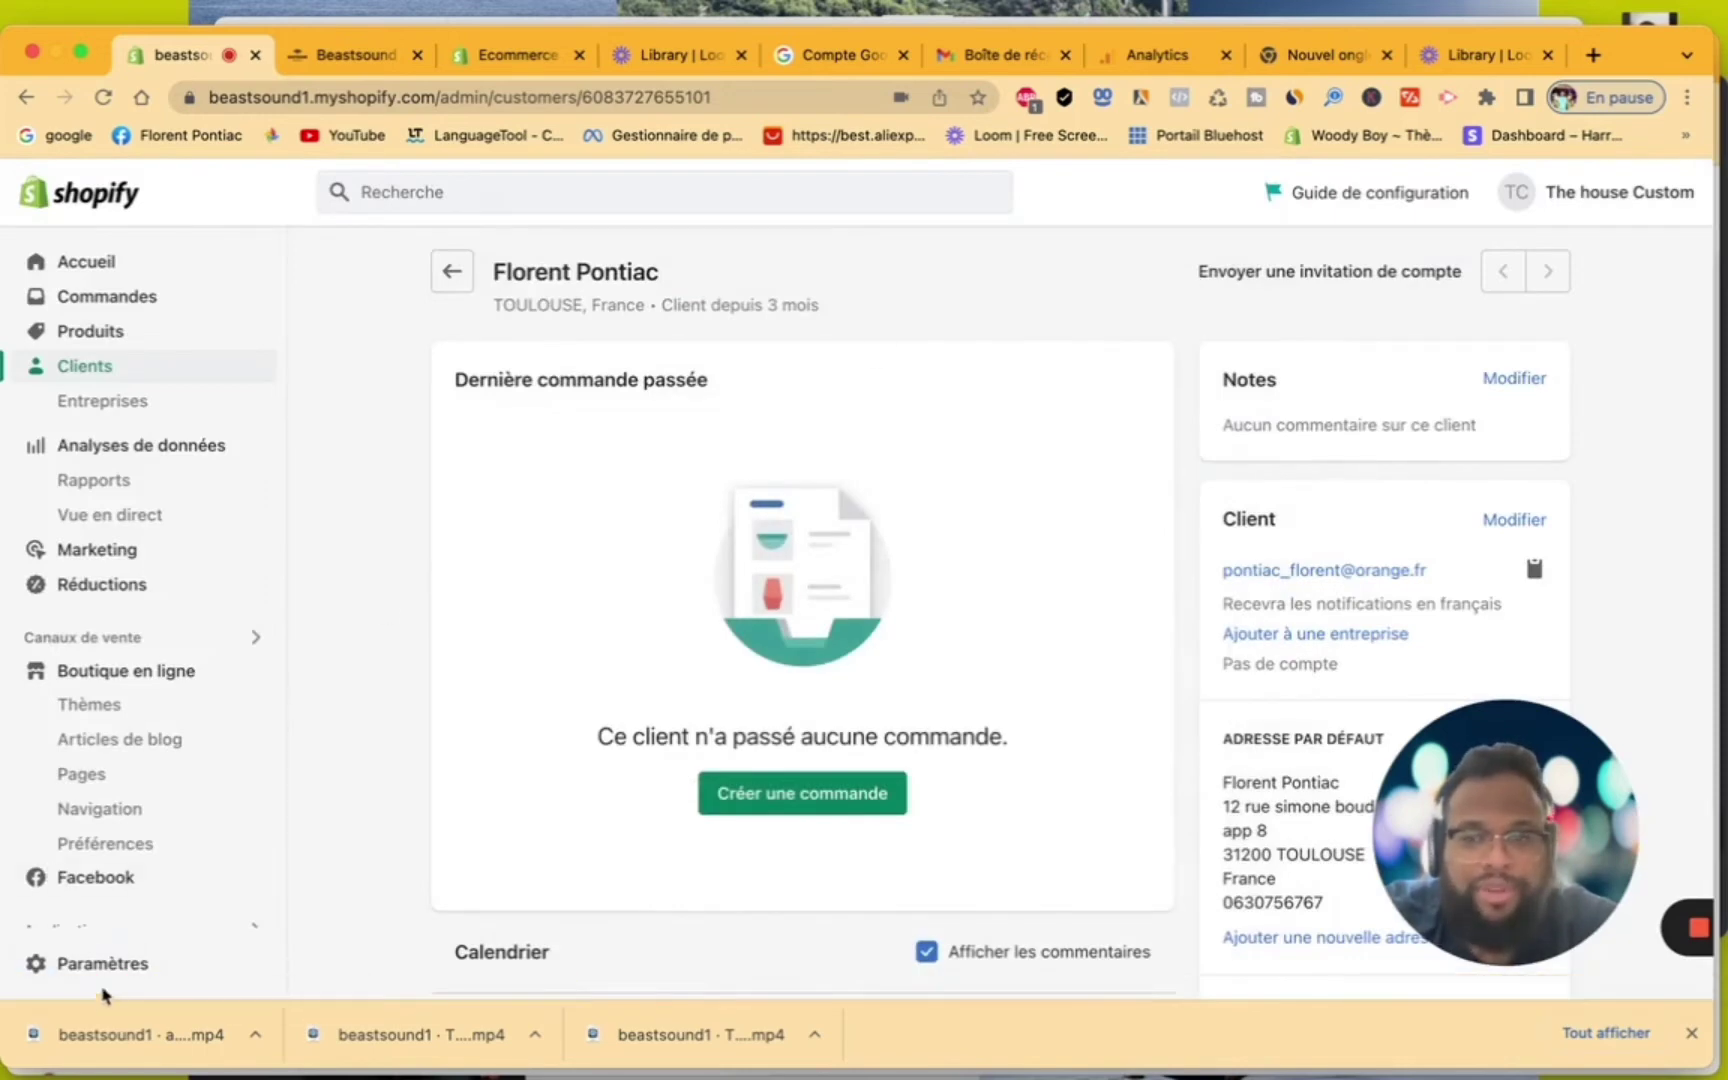
Open the store settings and scroll through the store details
{"action": "left_click", "coordinate": [112, 966]}
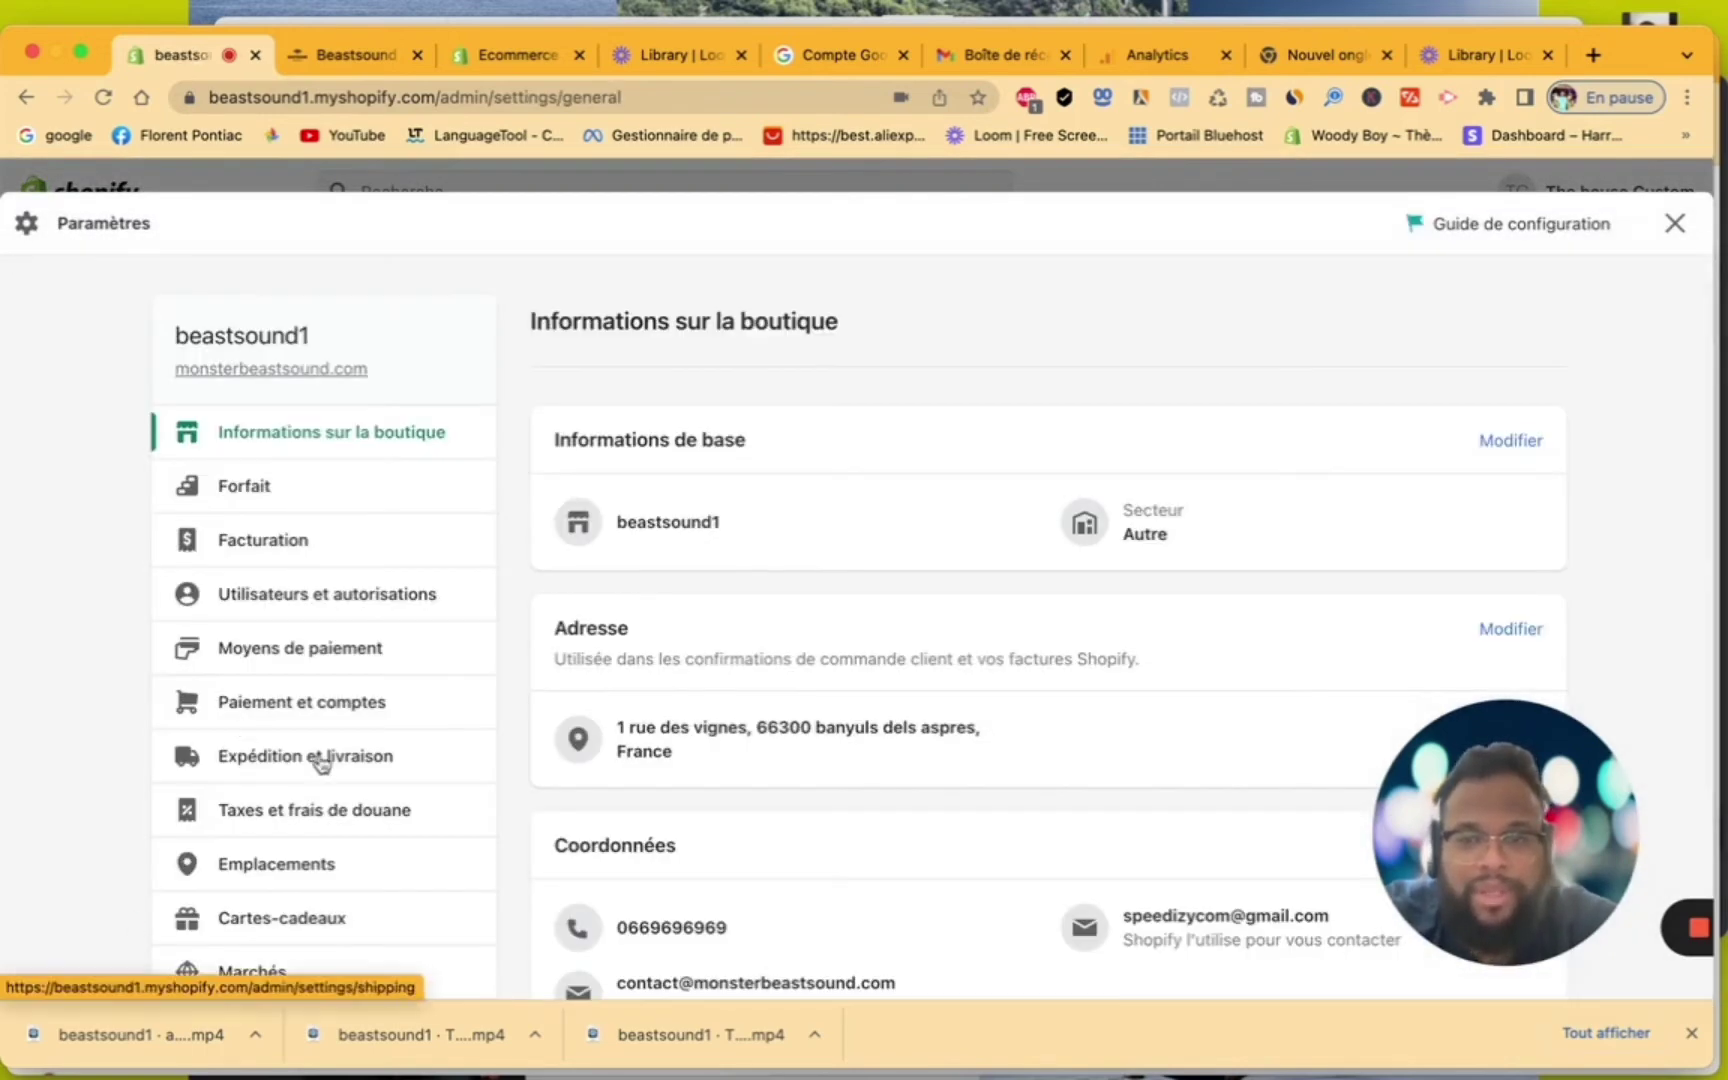
{"action": "scroll", "coordinate": [321, 763], "scroll_direction": "down", "scroll_amount": 8}
{"action": "scroll", "coordinate": [321, 765], "scroll_direction": "up", "scroll_amount": 2}
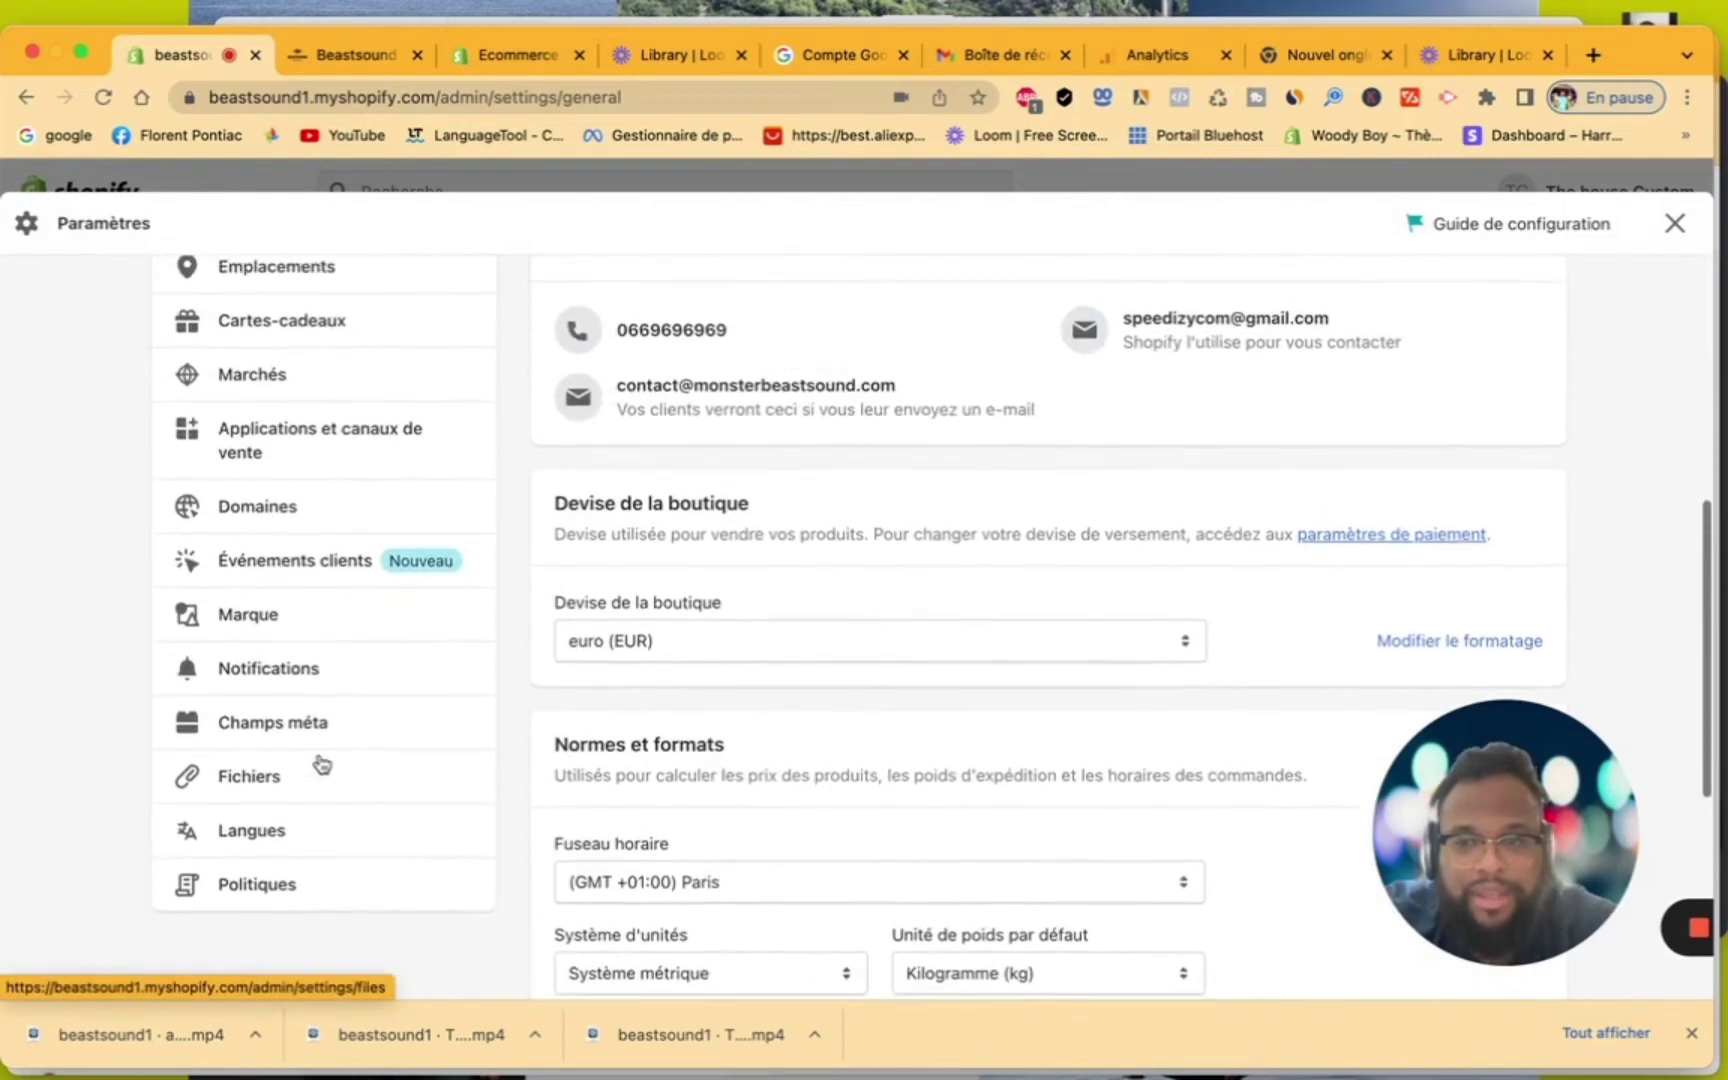
{"action": "scroll", "coordinate": [321, 765], "scroll_direction": "up", "scroll_amount": 1}
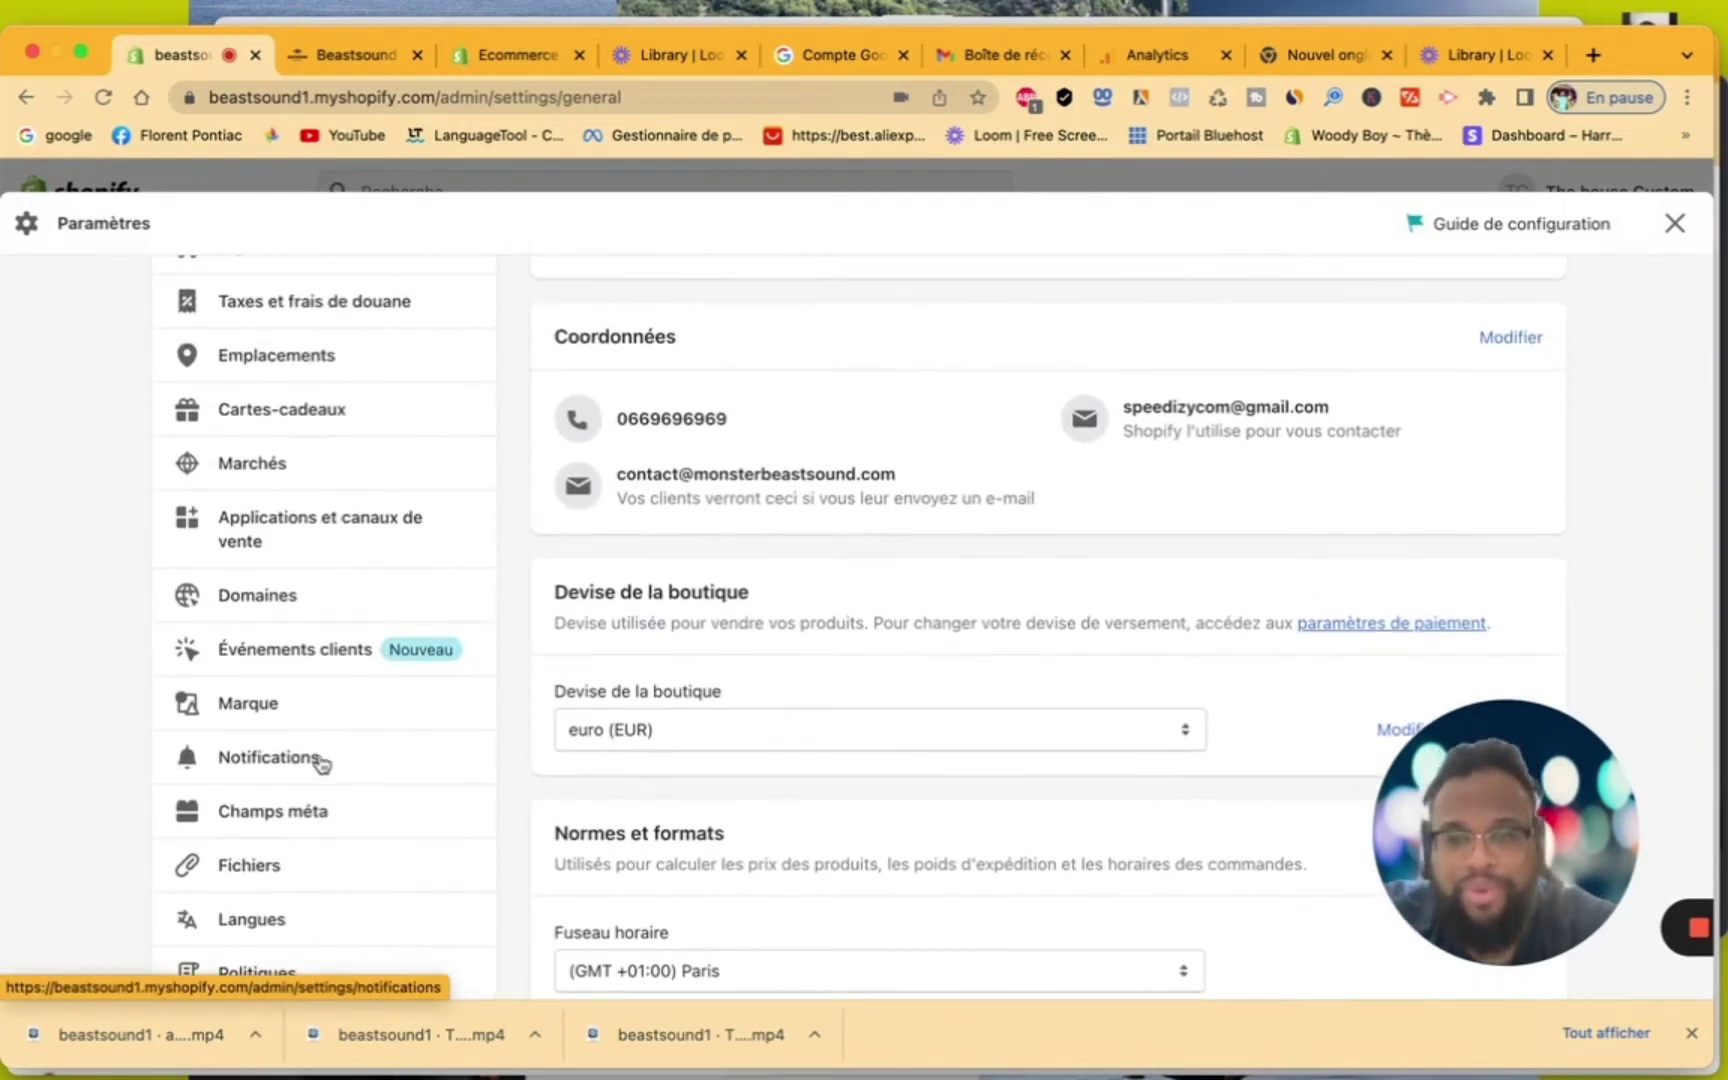
{"action": "scroll", "coordinate": [829, 760], "scroll_direction": "down", "scroll_amount": 6}
{"action": "scroll", "coordinate": [829, 755], "scroll_direction": "up", "scroll_amount": 10}
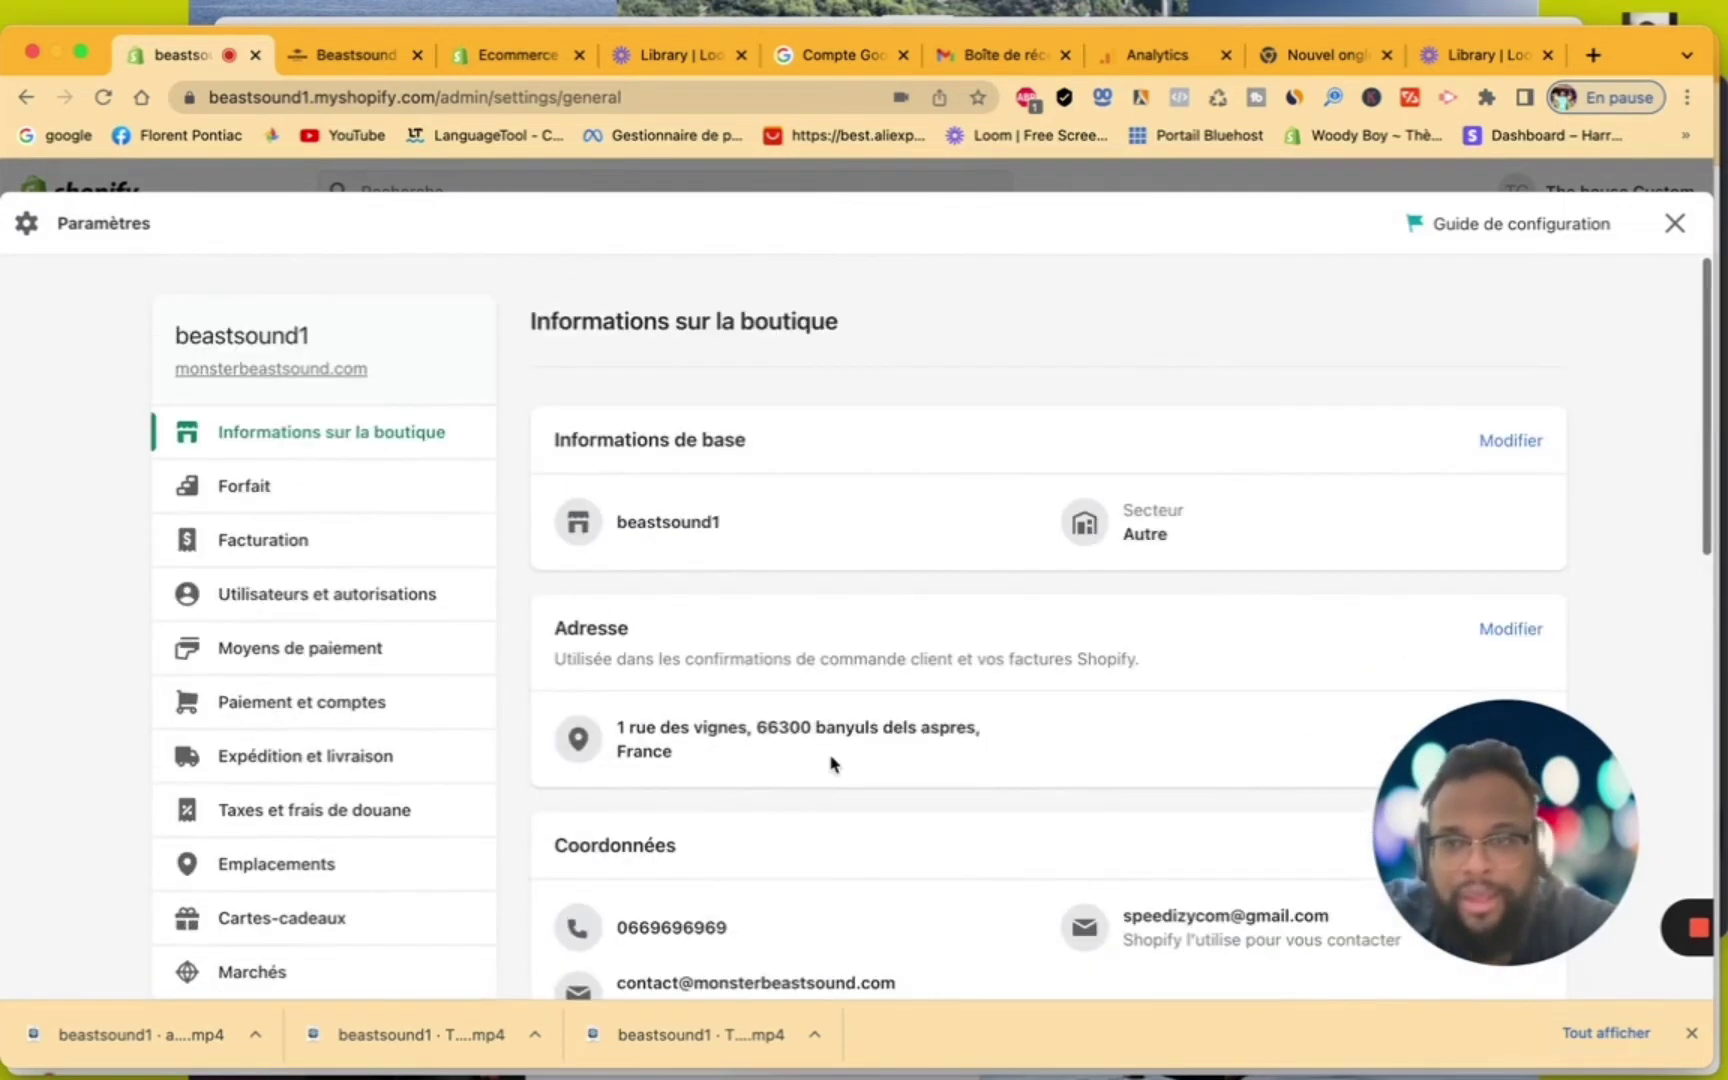
{"action": "scroll", "coordinate": [366, 700], "scroll_direction": "down", "scroll_amount": 4}
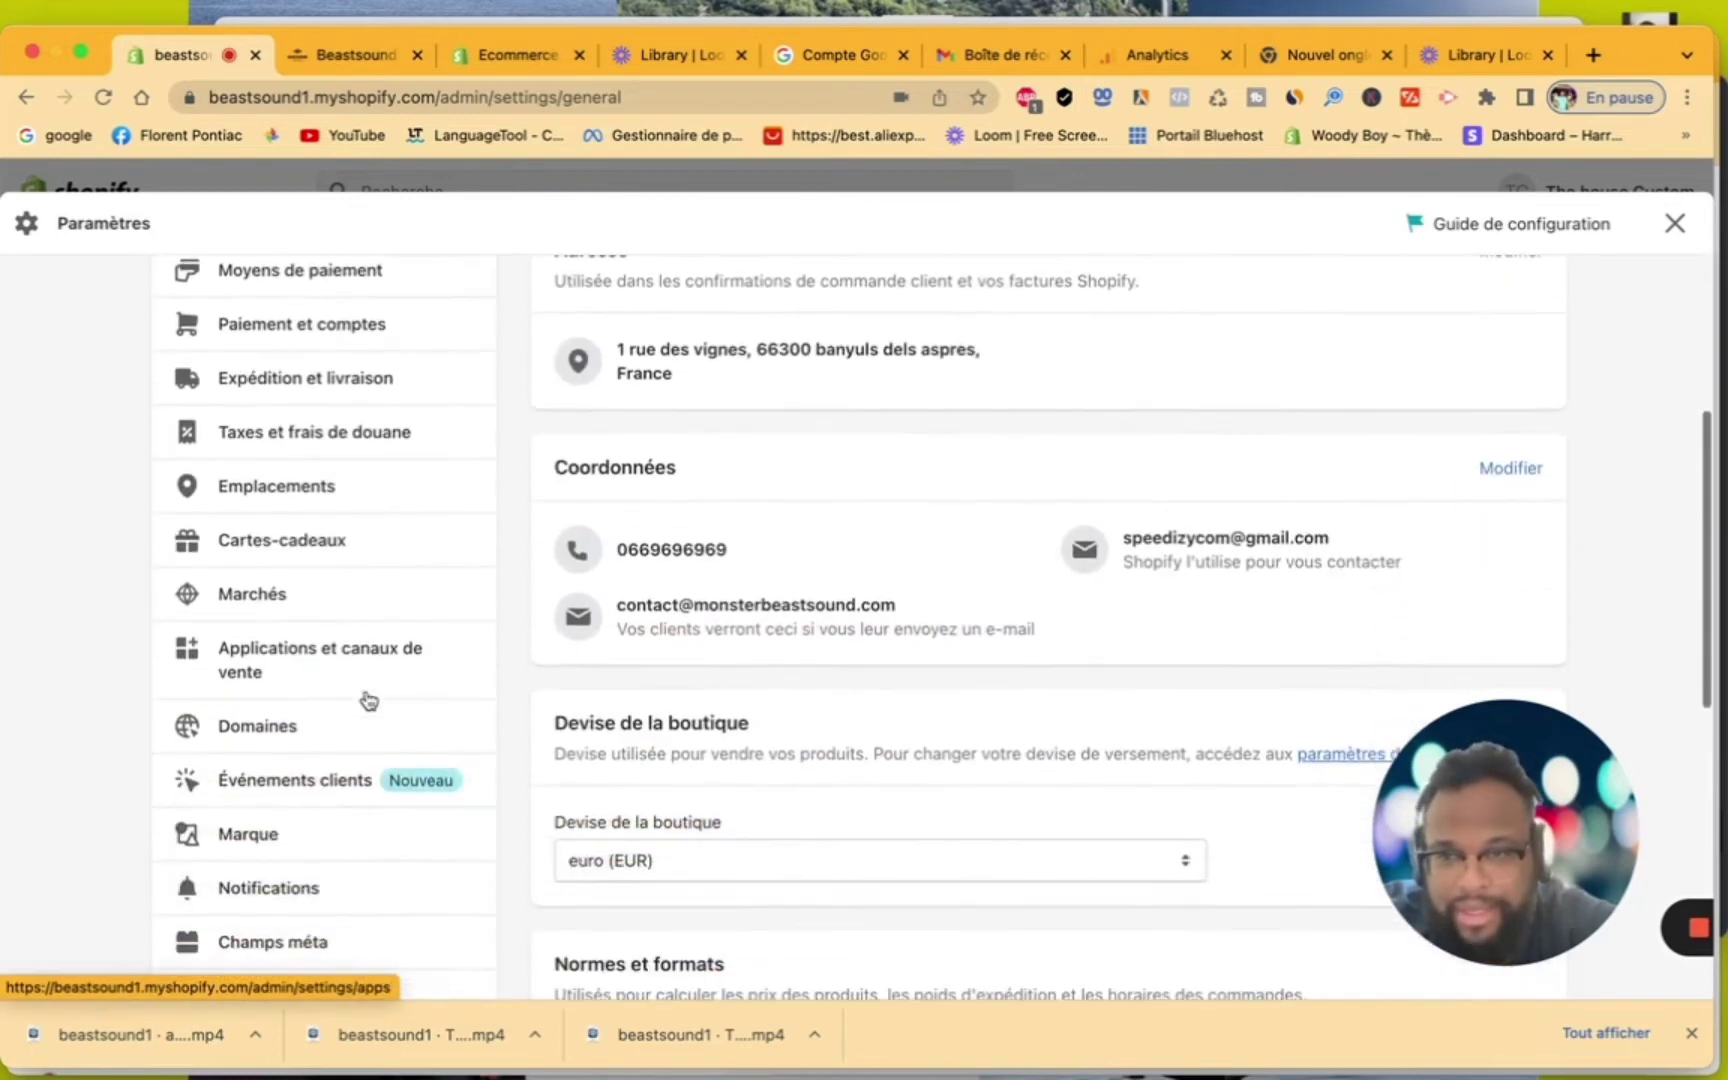
{"action": "scroll", "coordinate": [369, 700], "scroll_direction": "down", "scroll_amount": 2}
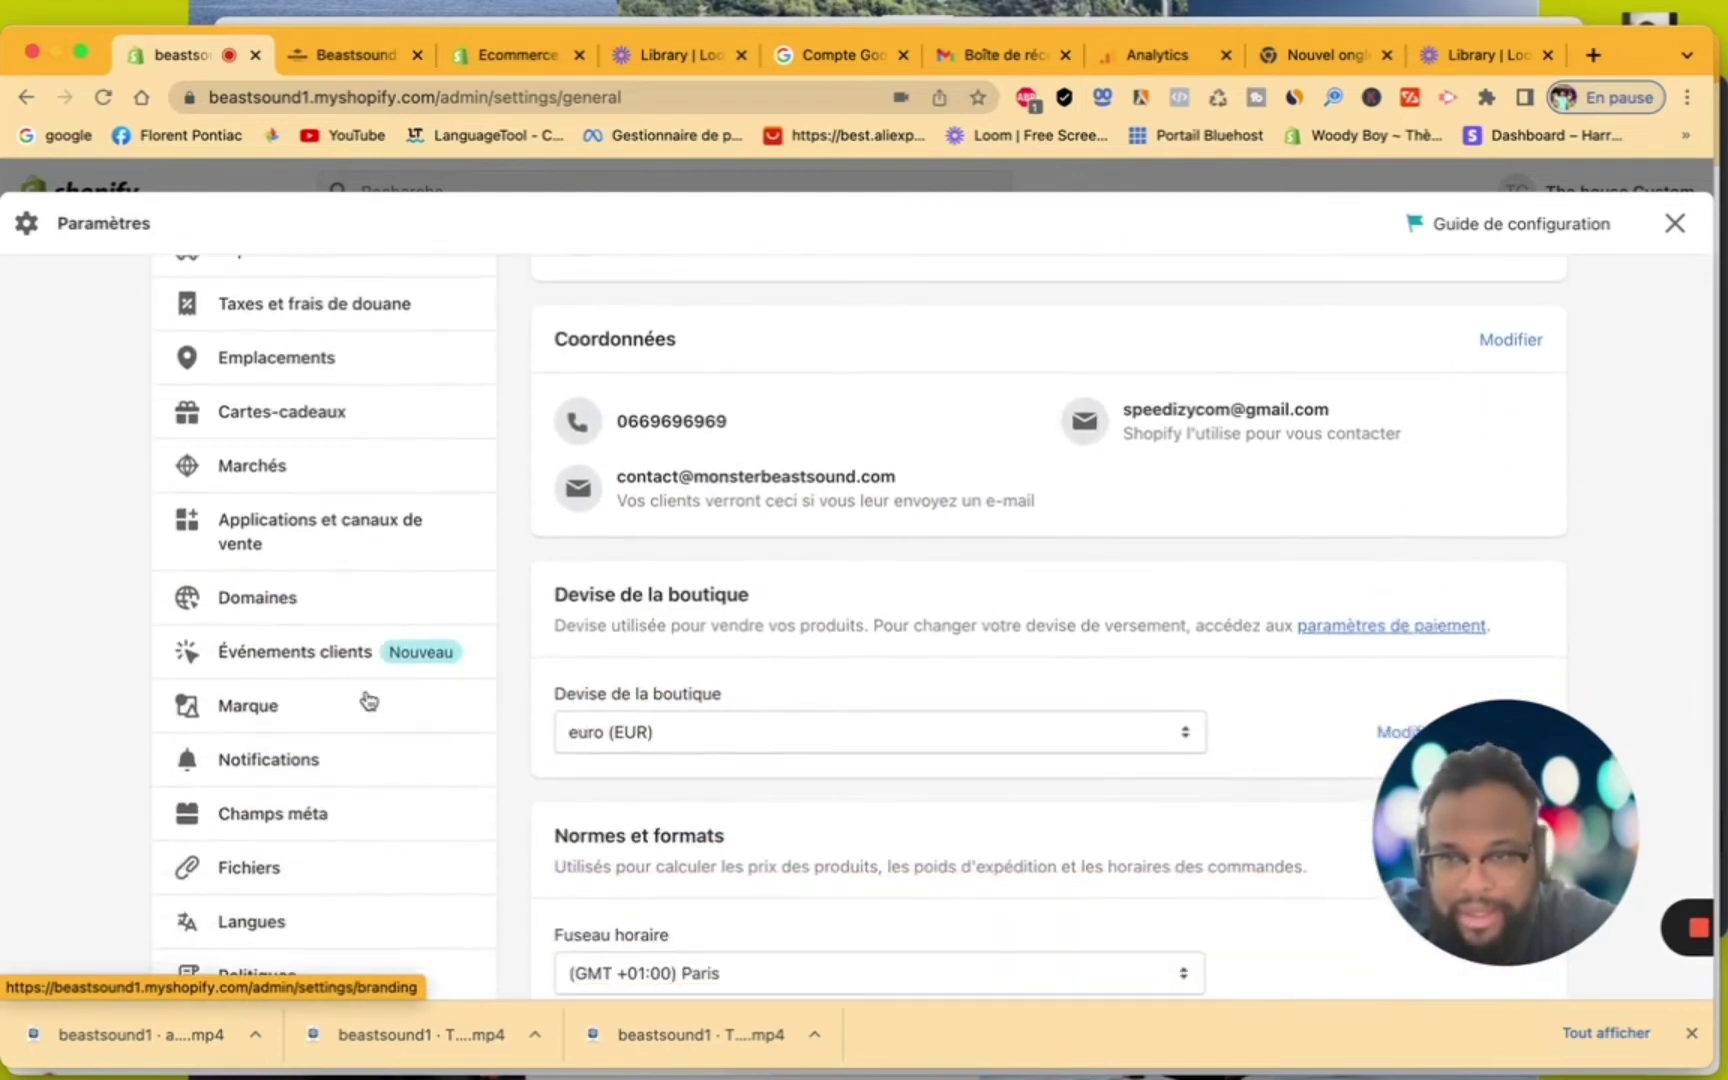
Open Notifications and browse the customer e-mail and SMS notification templates
{"action": "left_click", "coordinate": [325, 762]}
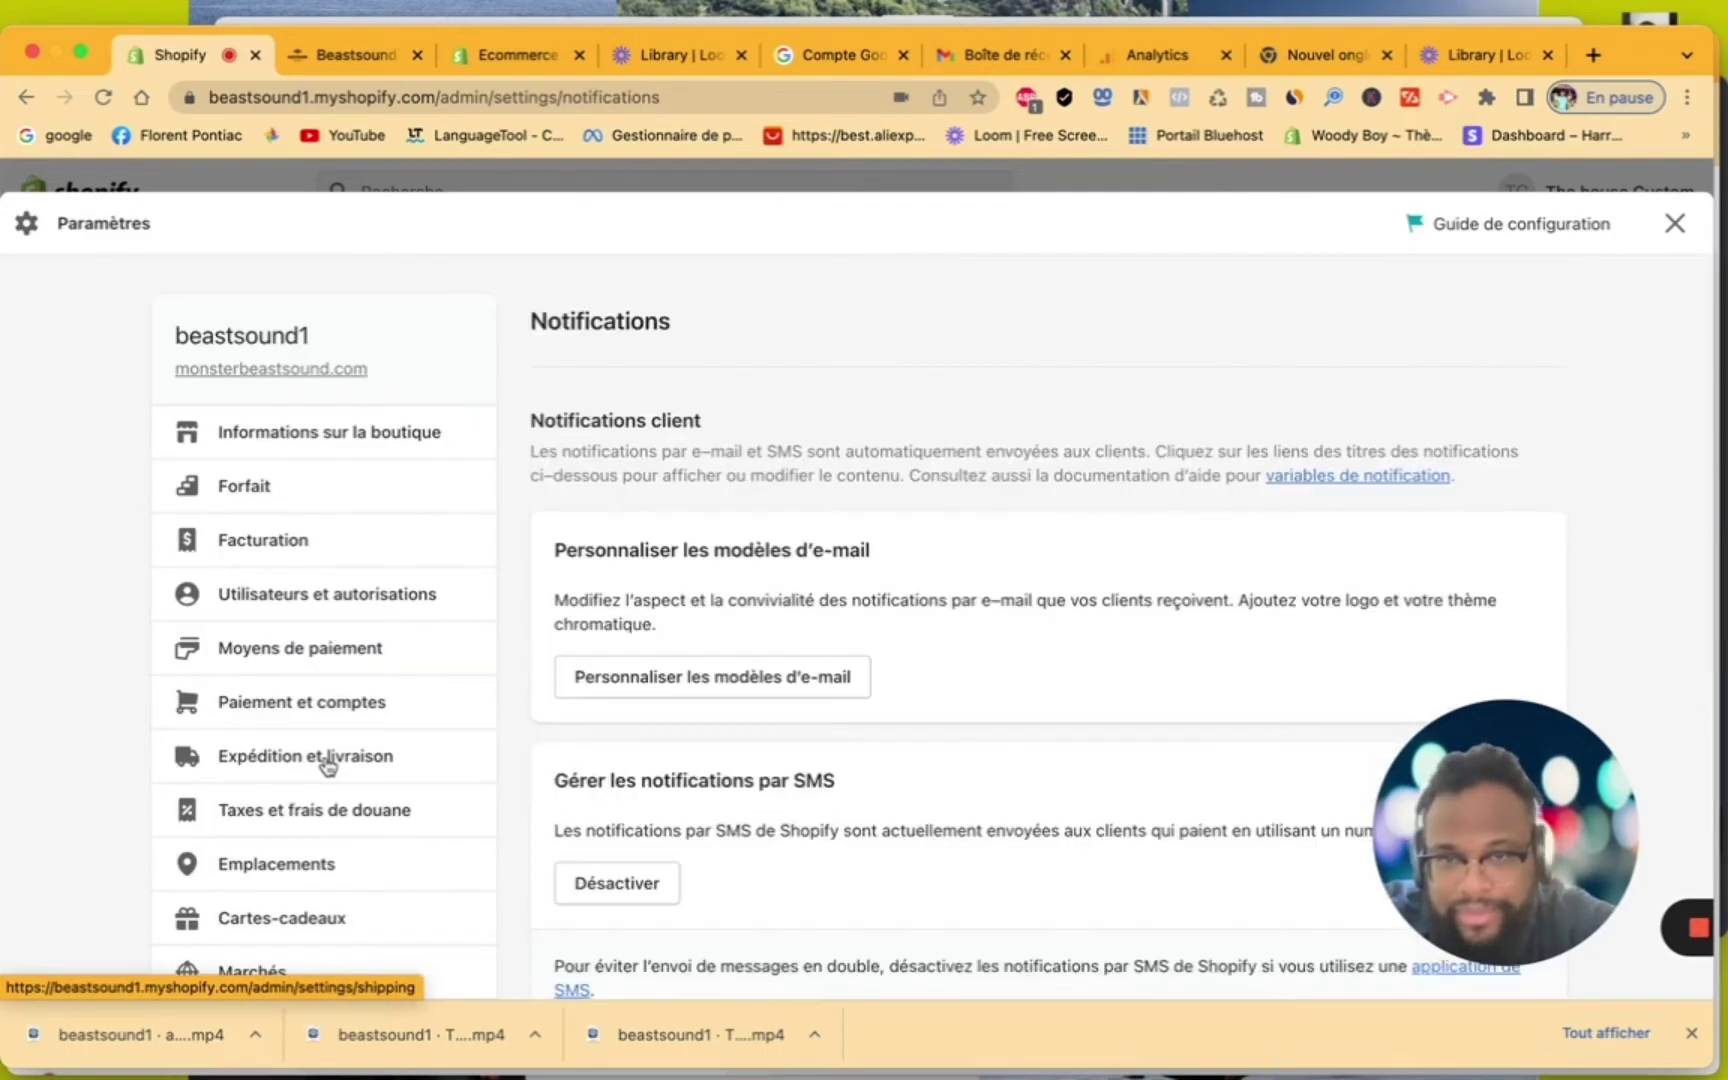
{"action": "scroll", "coordinate": [600, 807], "scroll_direction": "down", "scroll_amount": 20}
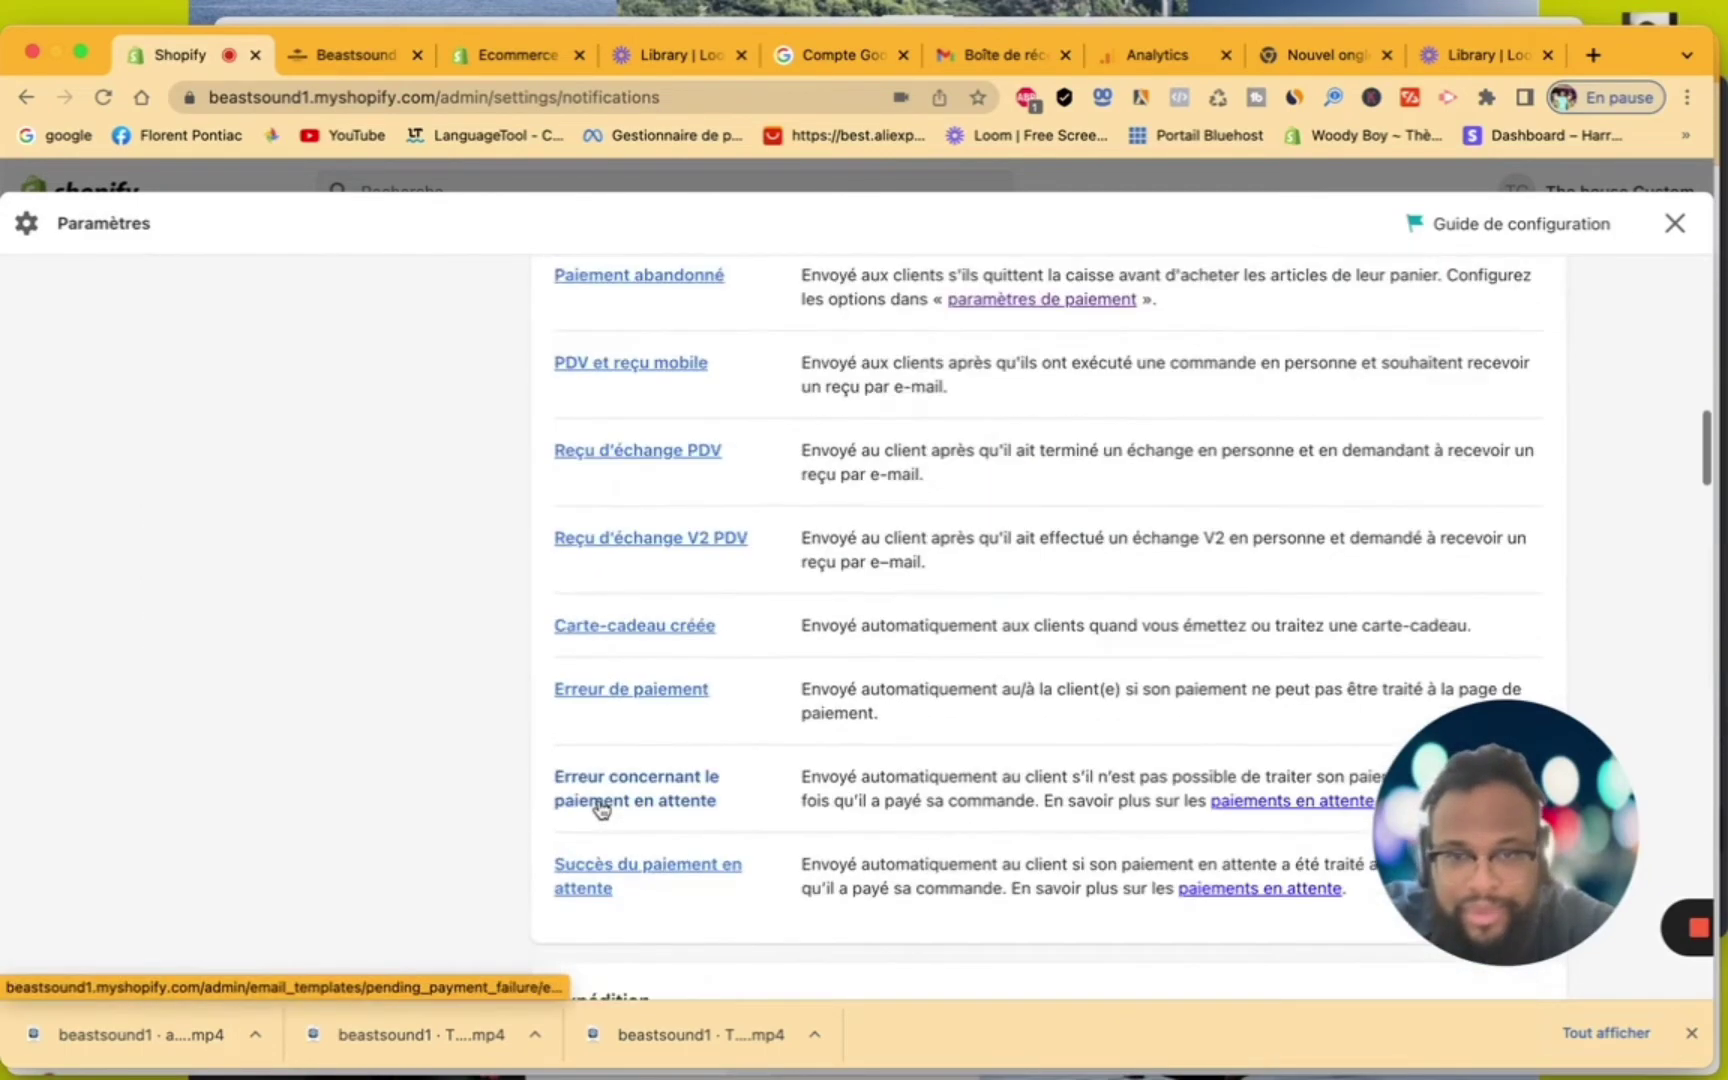
{"action": "scroll", "coordinate": [600, 808], "scroll_direction": "down", "scroll_amount": 20}
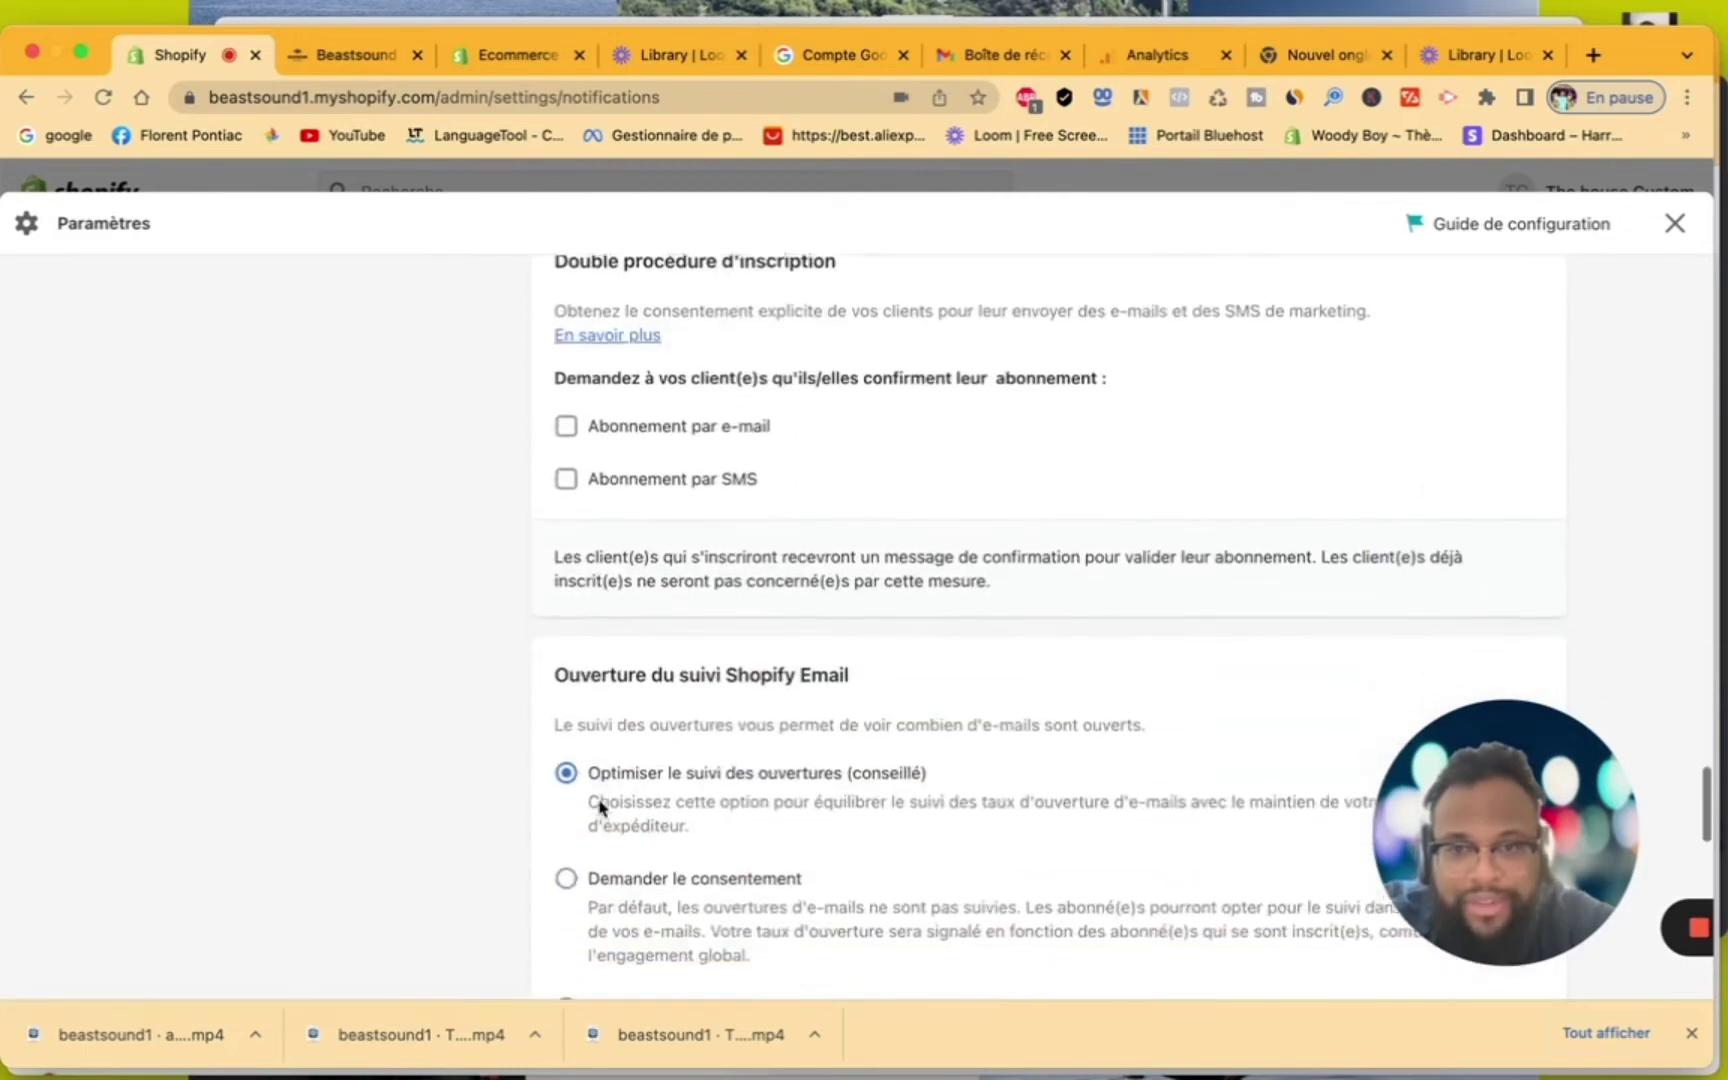
{"action": "scroll", "coordinate": [600, 808], "scroll_direction": "down", "scroll_amount": 10}
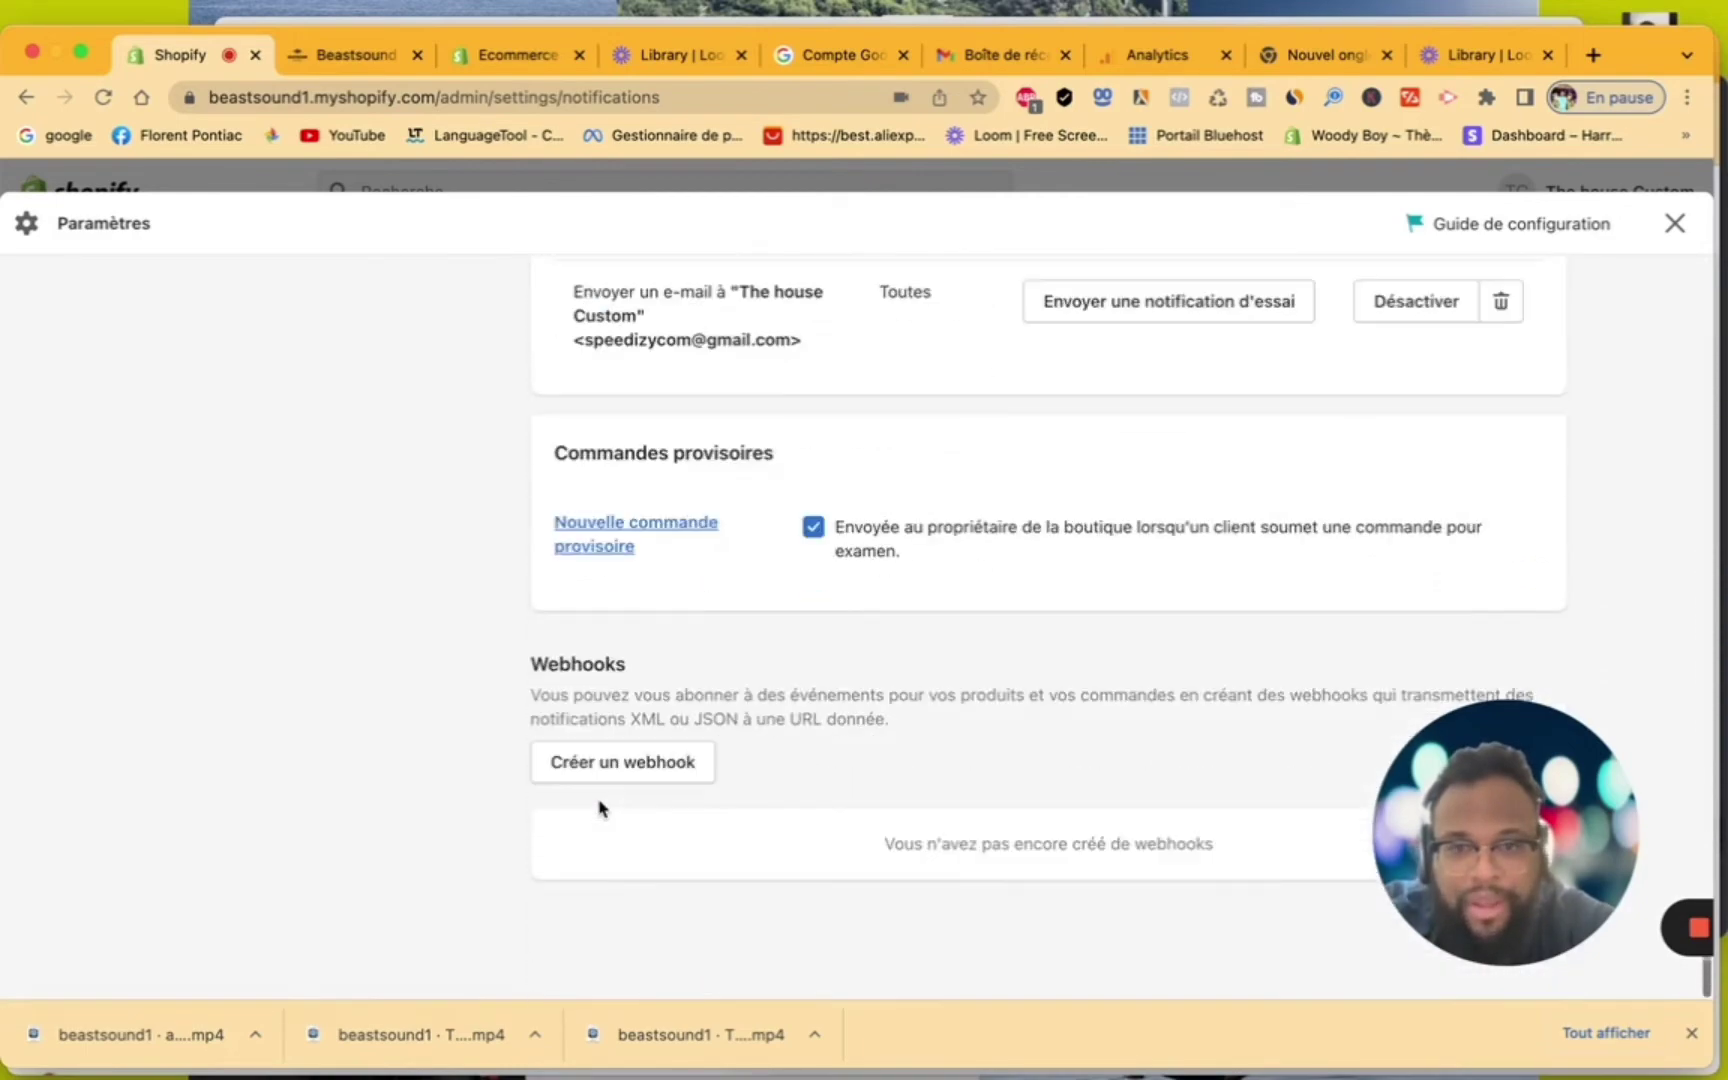
{"action": "scroll", "coordinate": [600, 808], "scroll_direction": "up", "scroll_amount": 20}
{"action": "scroll", "coordinate": [600, 807], "scroll_direction": "up", "scroll_amount": 20}
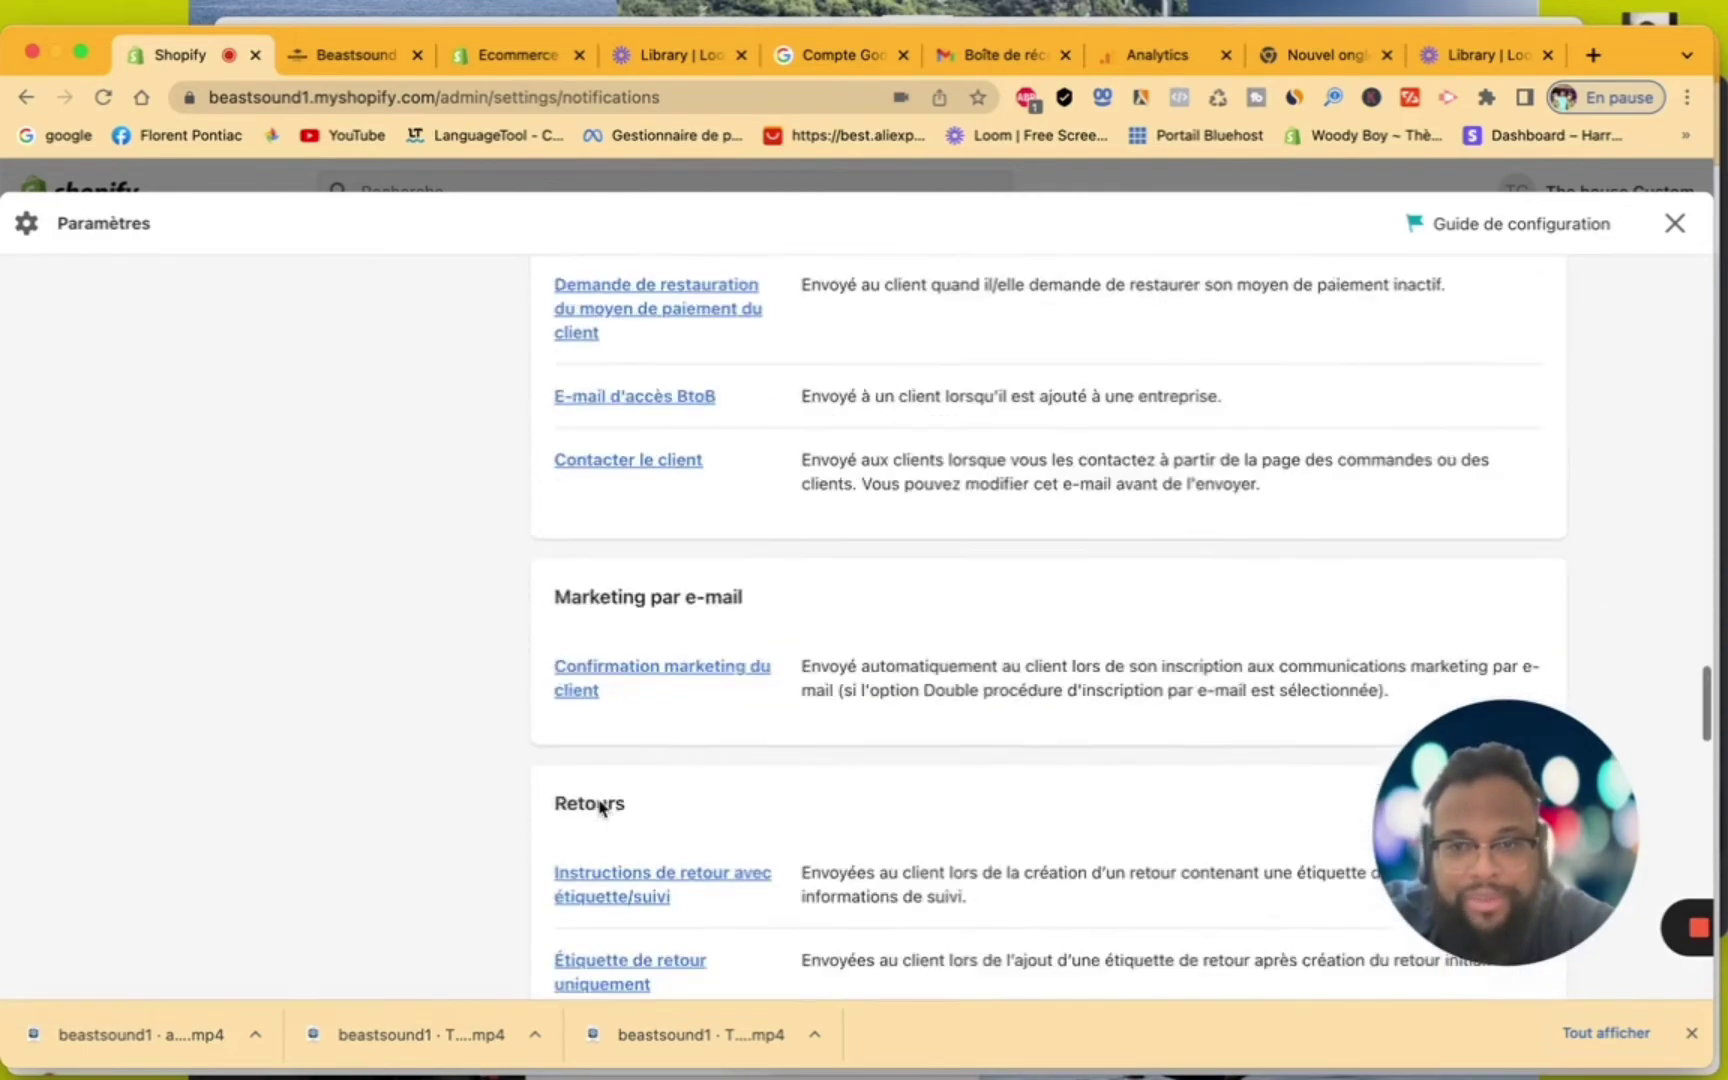
{"action": "scroll", "coordinate": [600, 808], "scroll_direction": "up", "scroll_amount": 20}
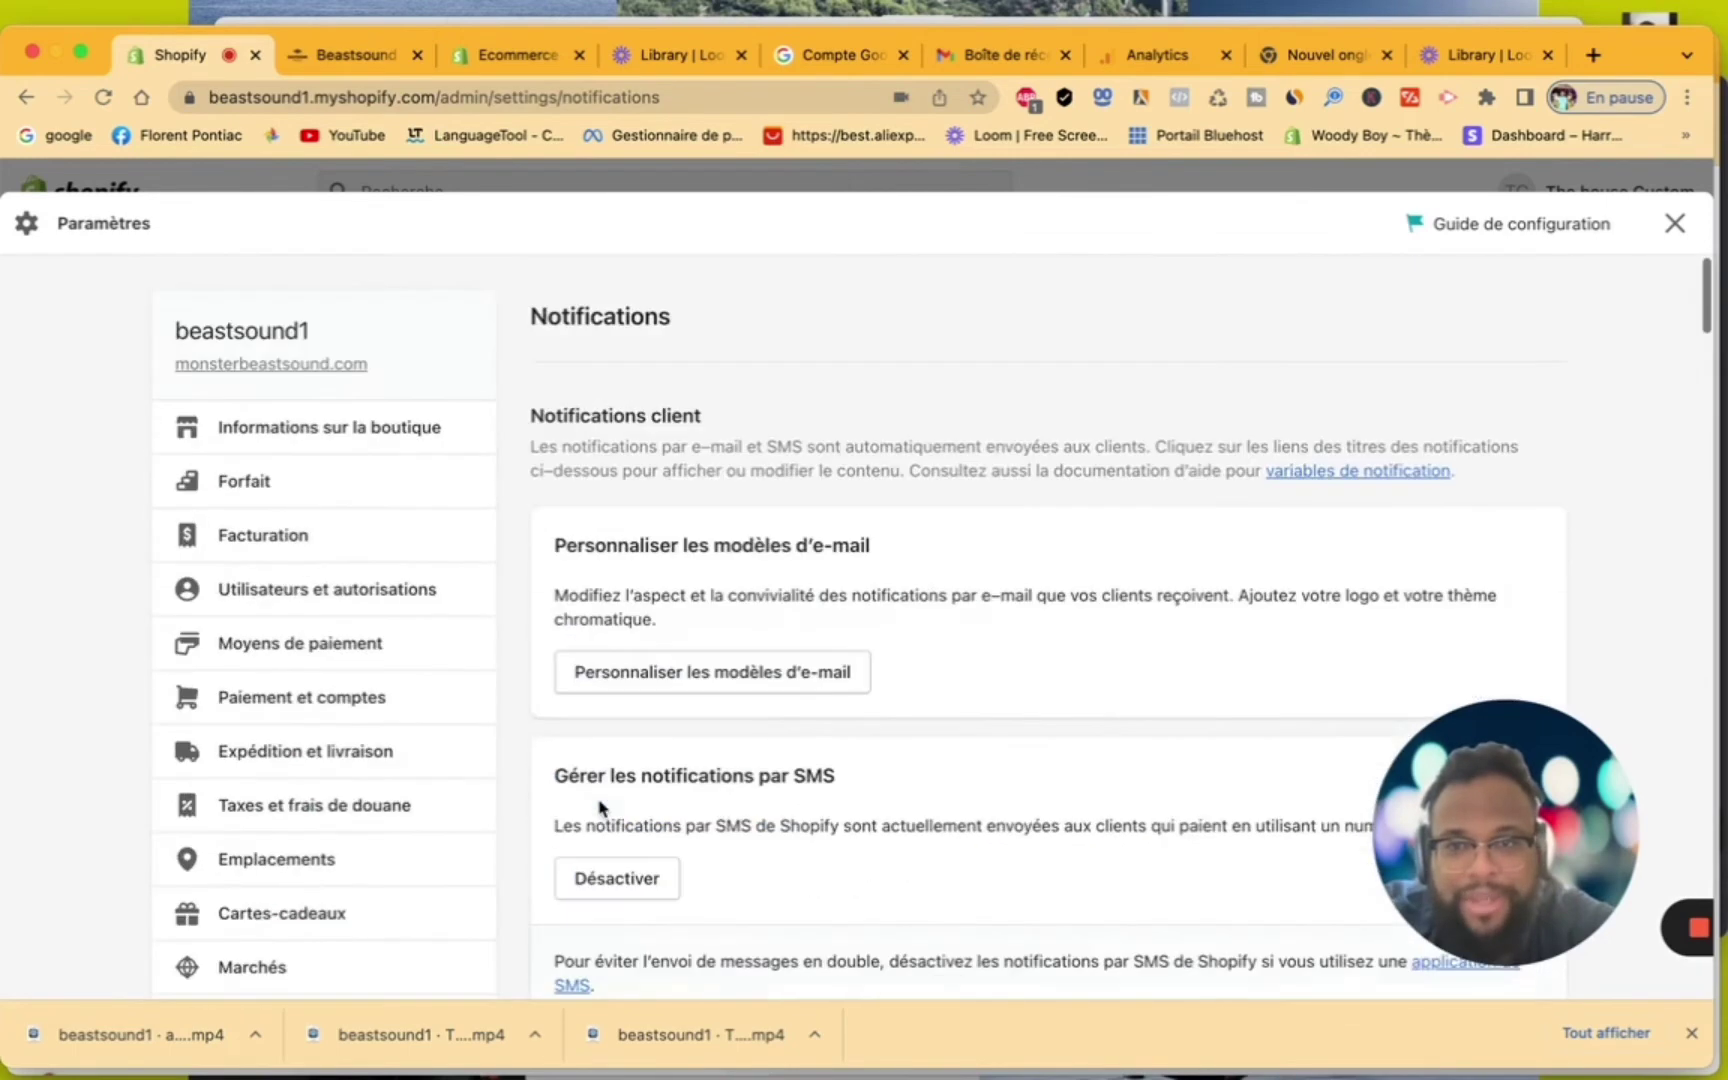
{"action": "scroll", "coordinate": [600, 808], "scroll_direction": "down", "scroll_amount": 3}
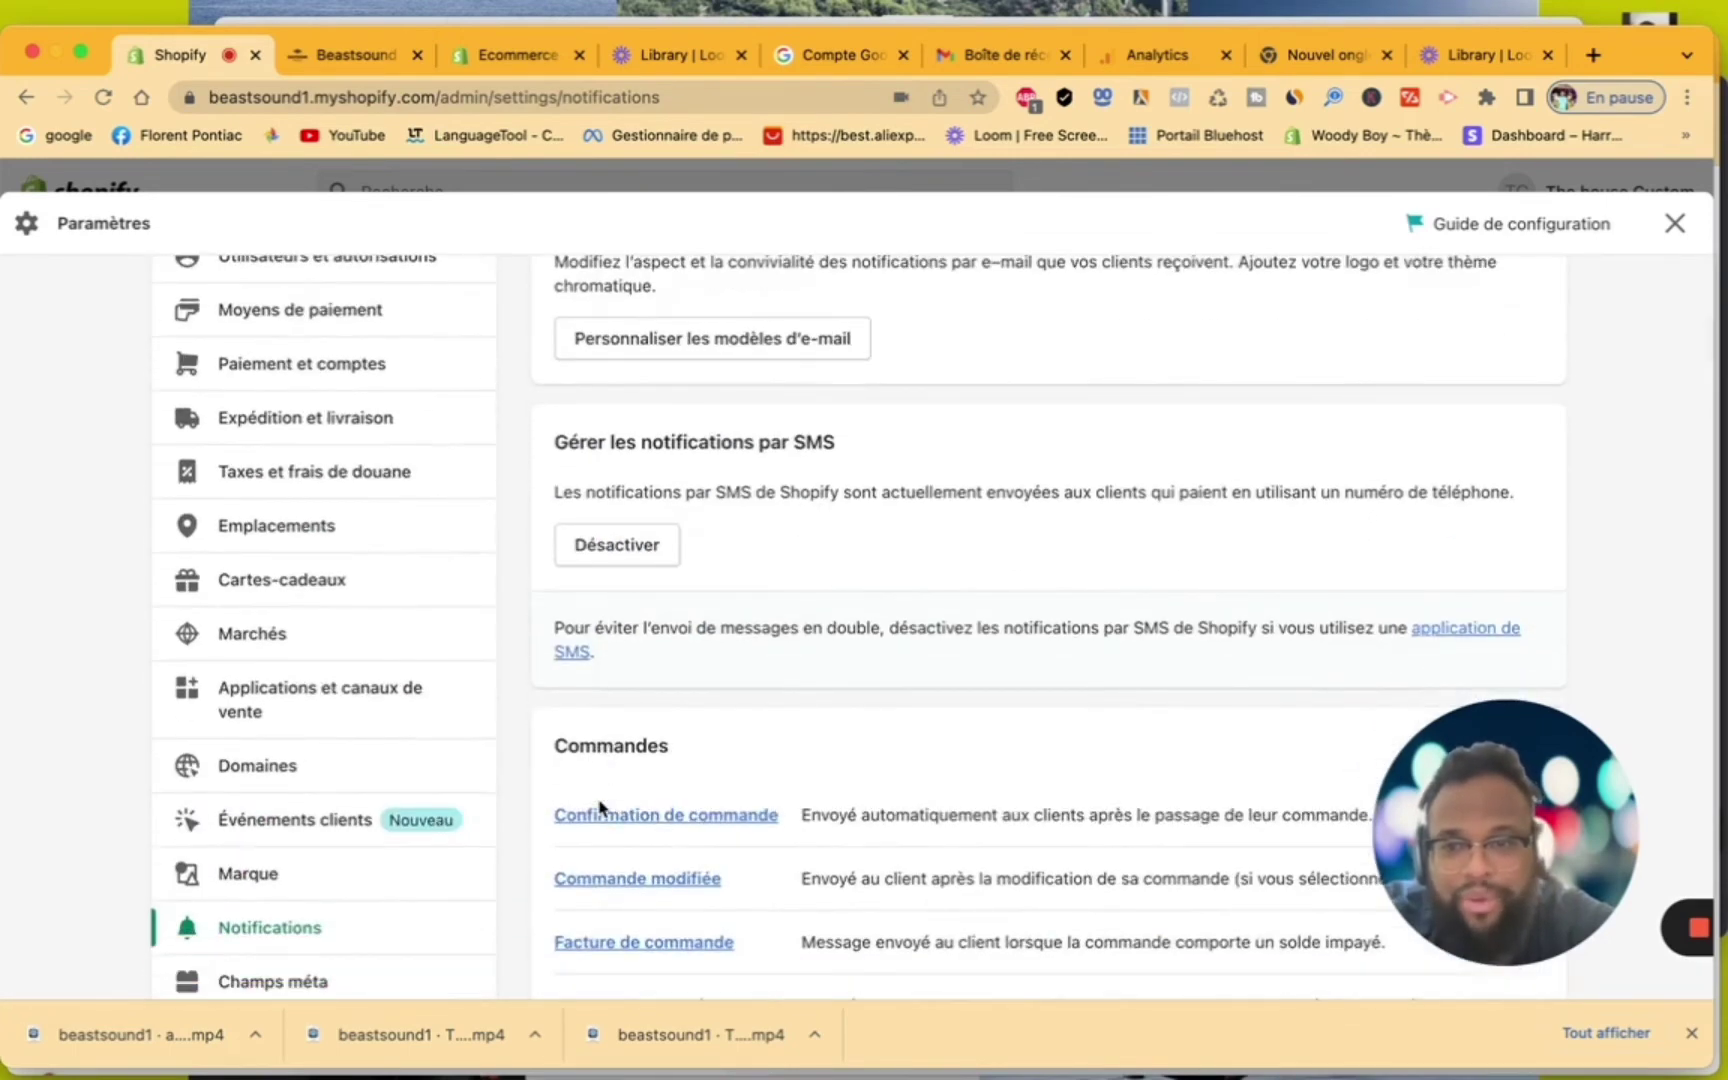
{"action": "scroll", "coordinate": [600, 808], "scroll_direction": "down", "scroll_amount": 3}
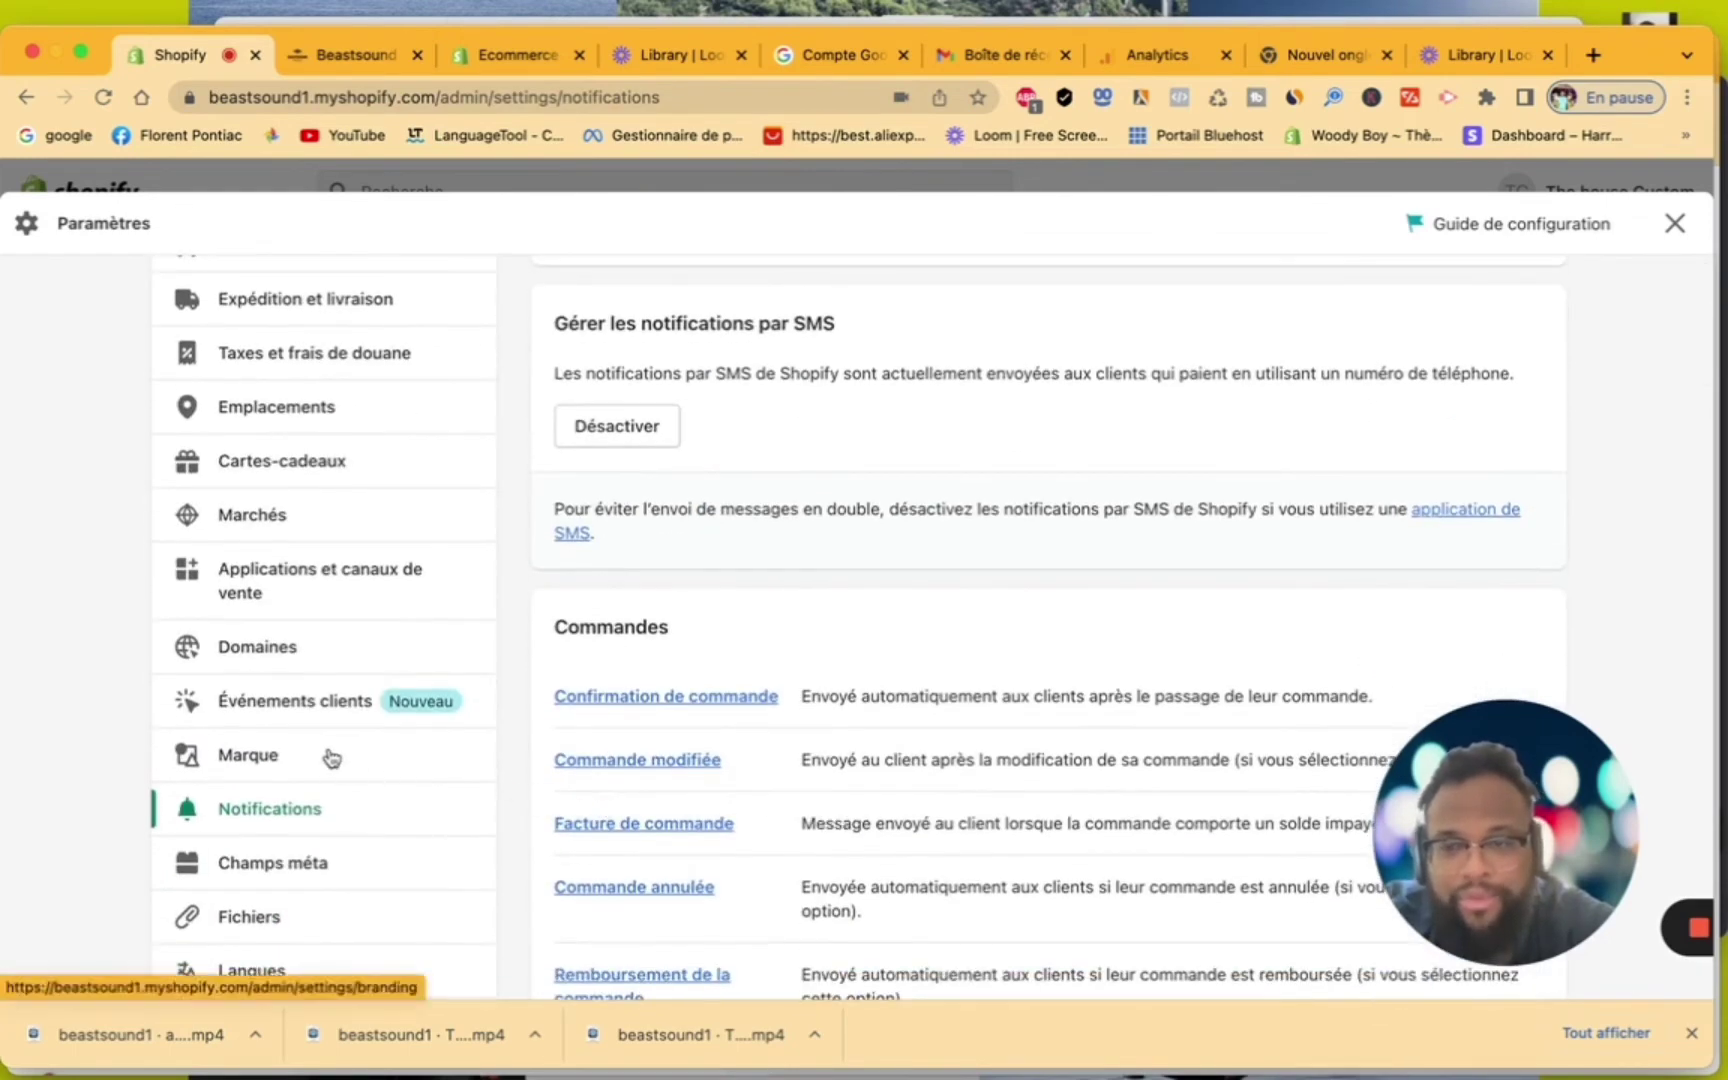
Open Marque and browse the BEASTSOUND STUDIO logos, colours and slogan sections
{"action": "left_click", "coordinate": [330, 757]}
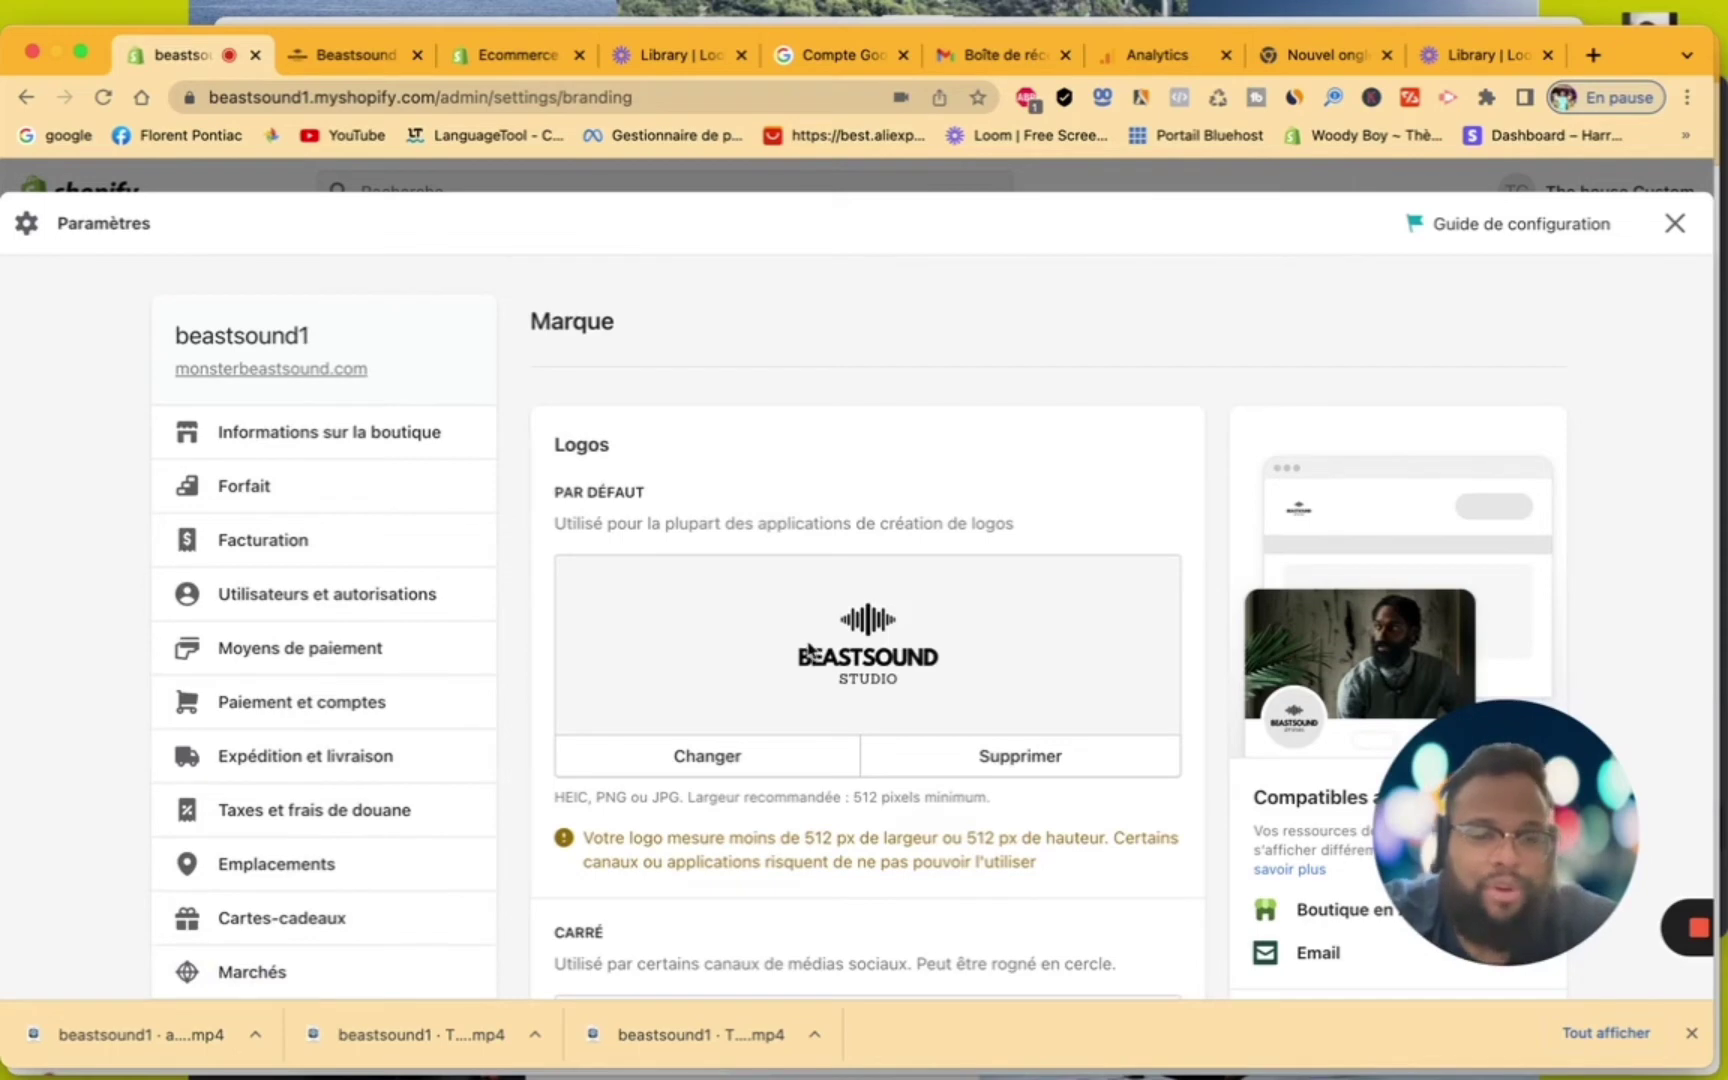
{"action": "scroll", "coordinate": [808, 650], "scroll_direction": "down", "scroll_amount": 3}
{"action": "scroll", "coordinate": [810, 648], "scroll_direction": "up", "scroll_amount": 1}
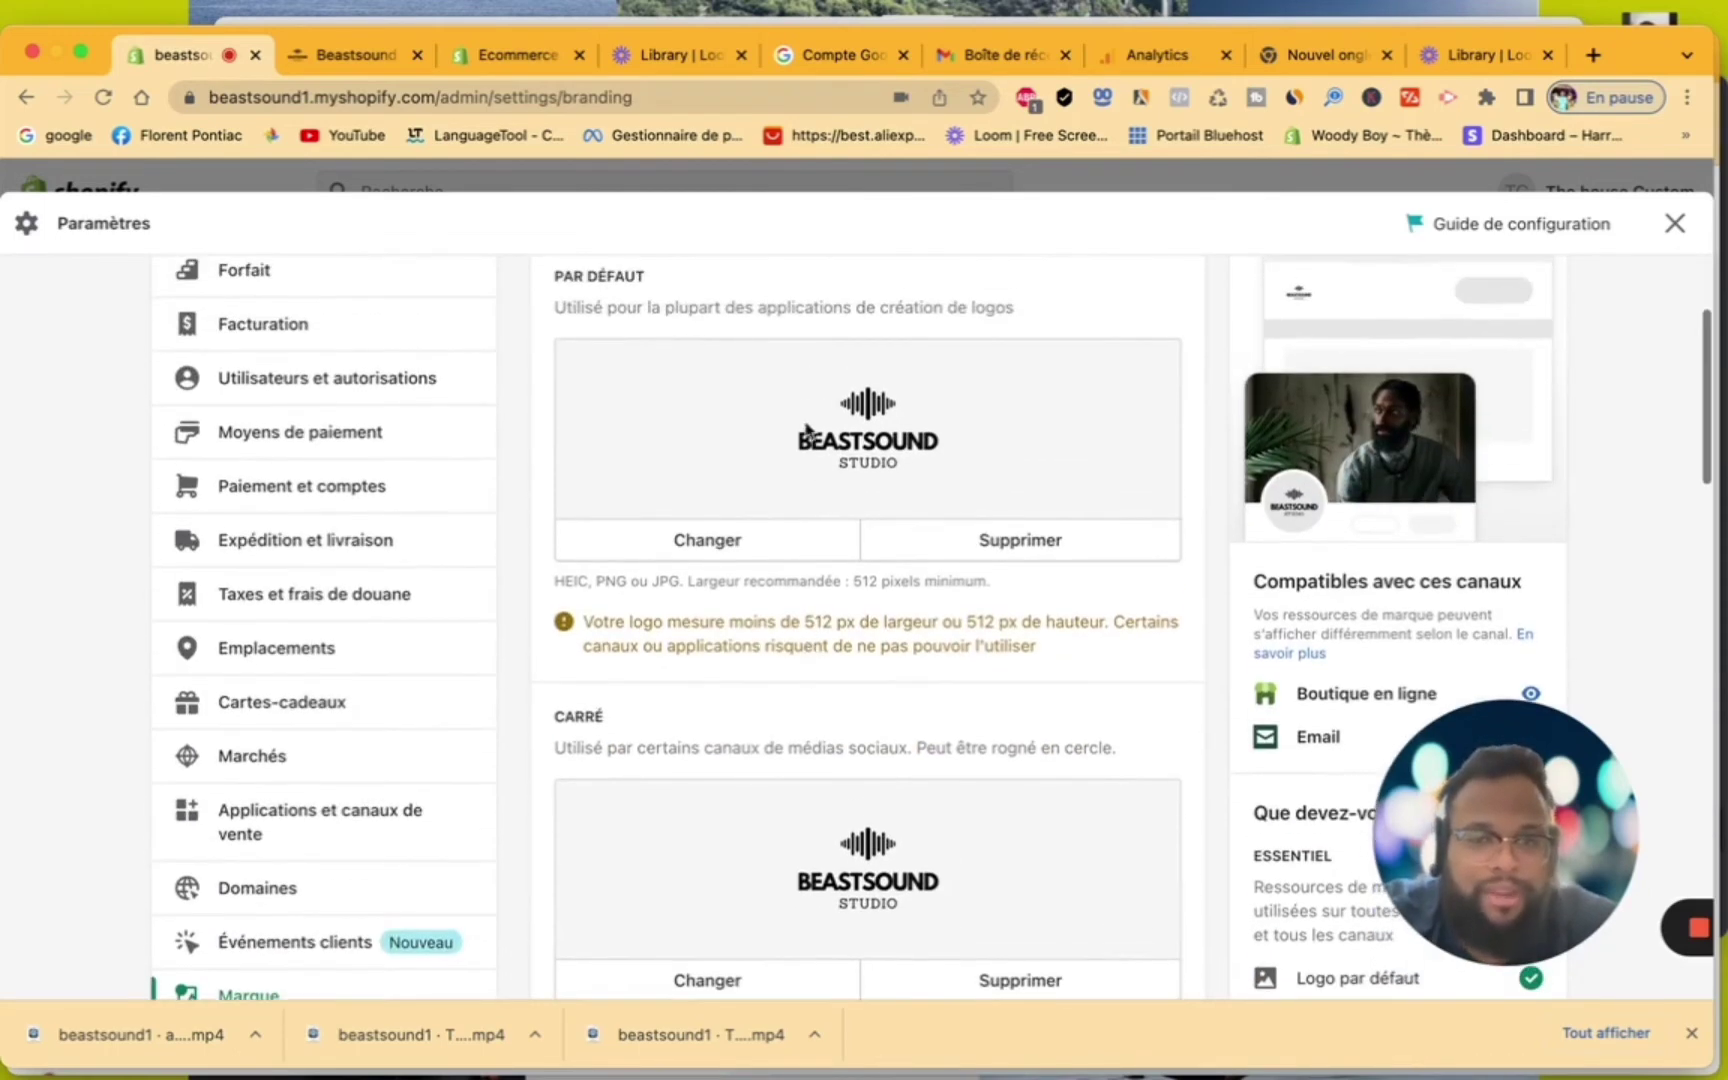
{"action": "scroll", "coordinate": [868, 463], "scroll_direction": "down", "scroll_amount": 5}
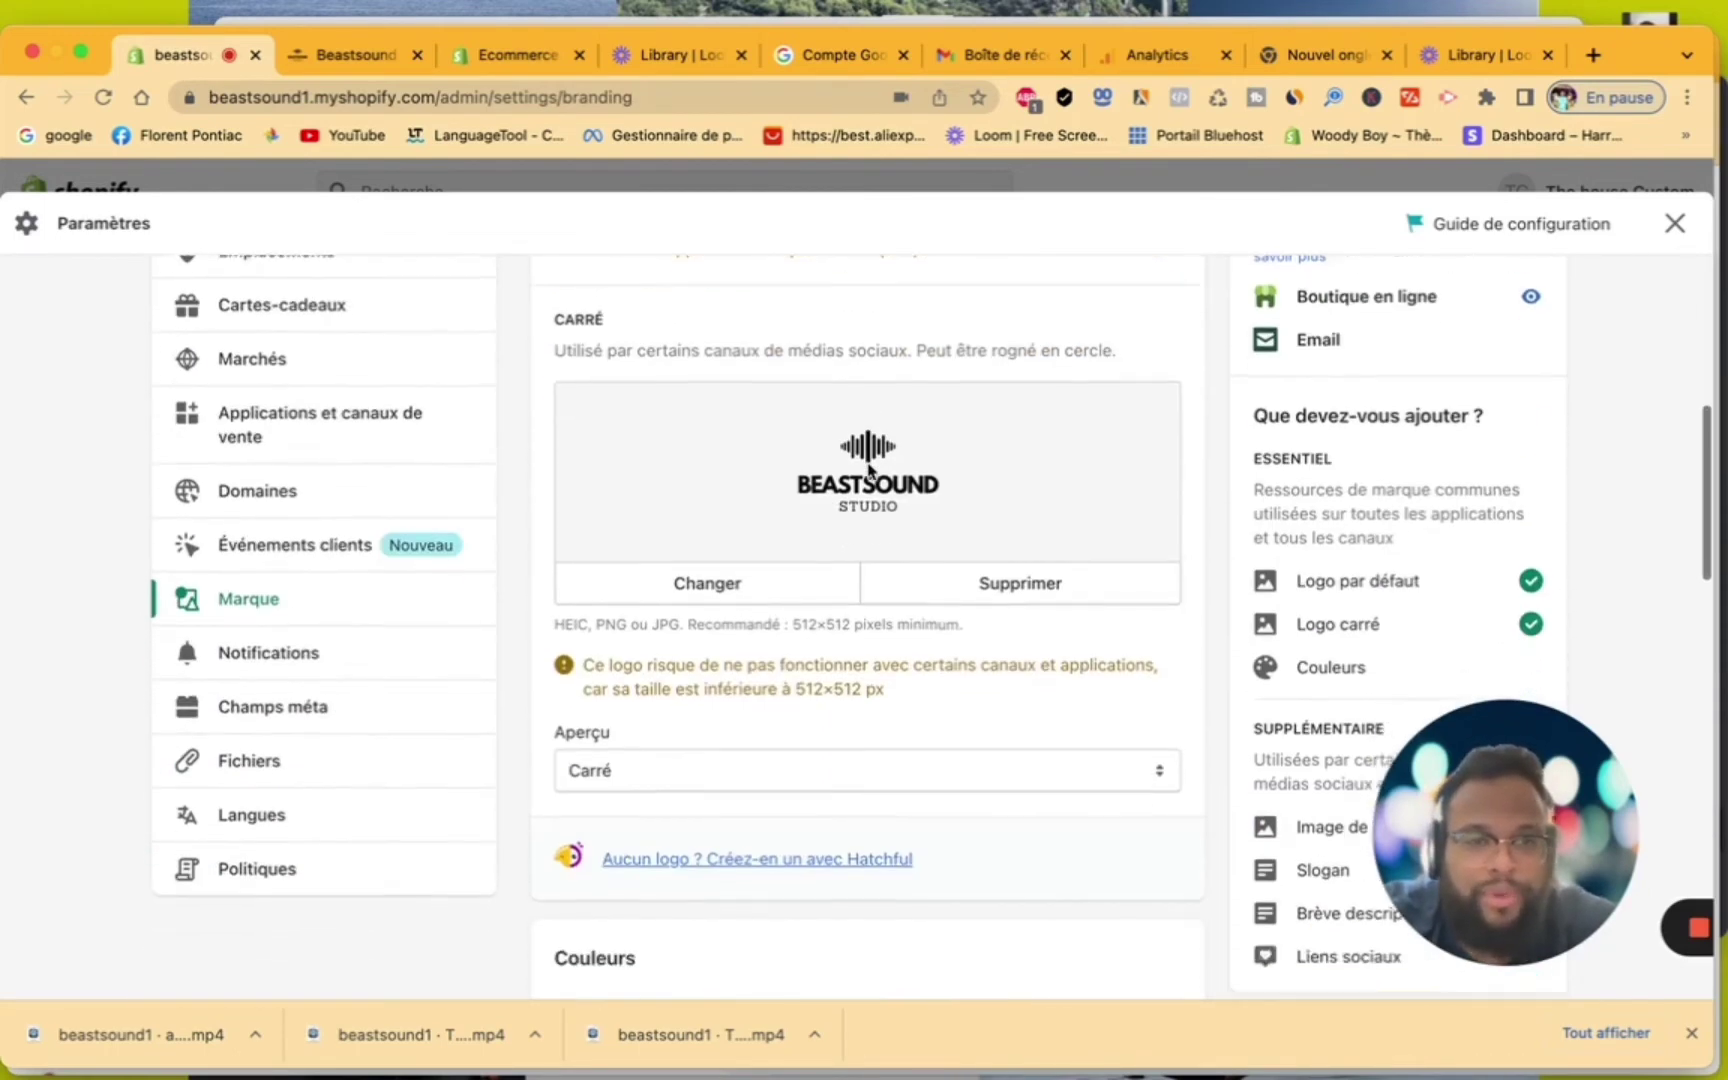
{"action": "scroll", "coordinate": [1034, 648], "scroll_direction": "down", "scroll_amount": 5}
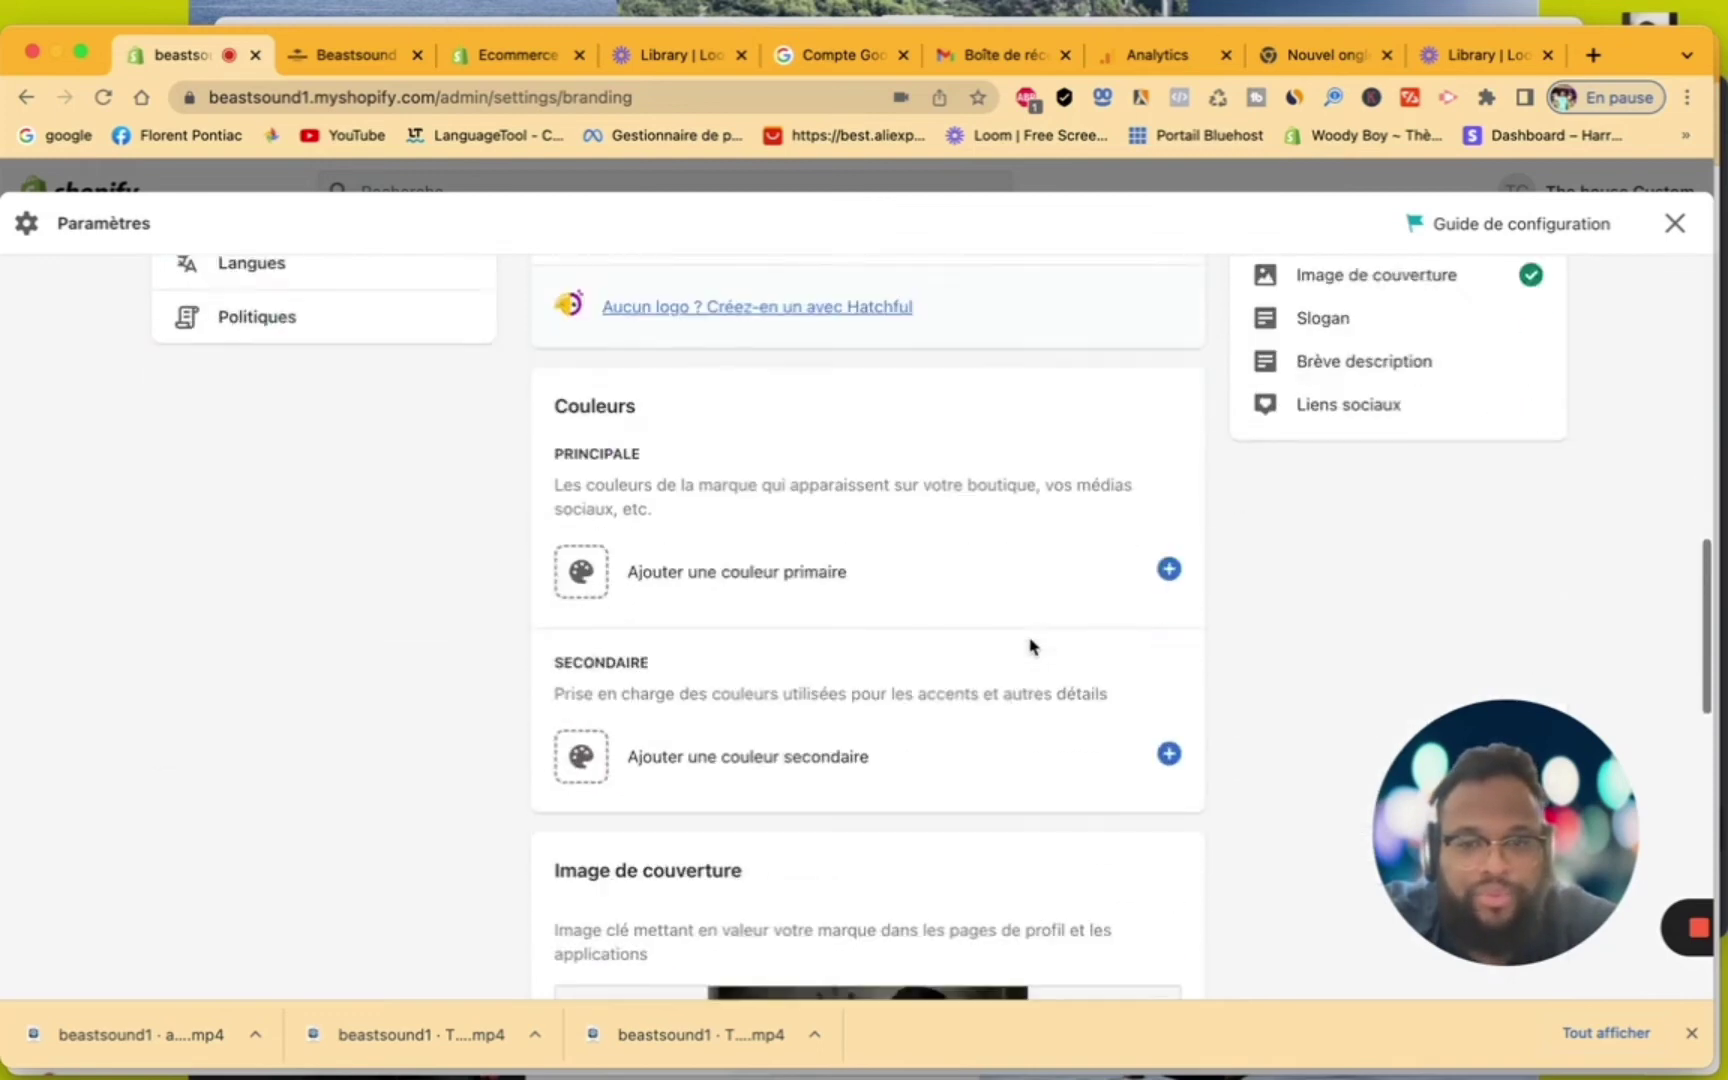
{"action": "scroll", "coordinate": [1030, 646], "scroll_direction": "down", "scroll_amount": 1}
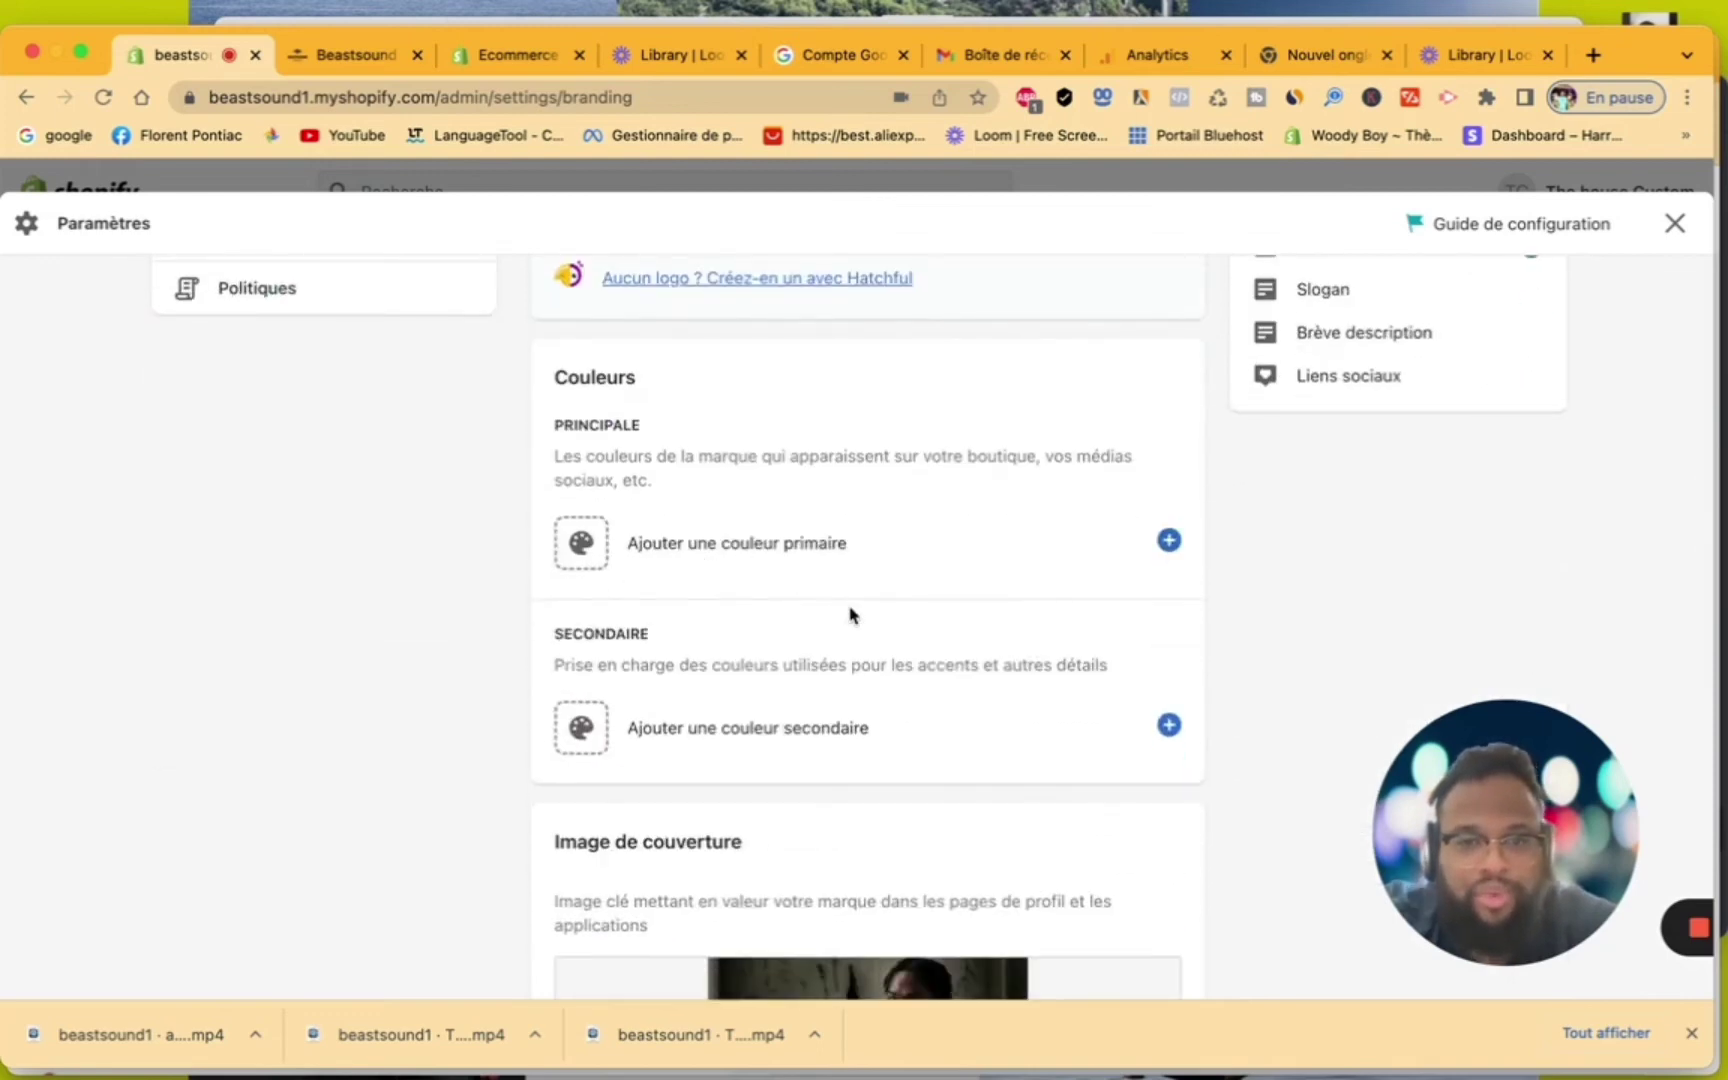
{"action": "scroll", "coordinate": [850, 614], "scroll_direction": "down", "scroll_amount": 10}
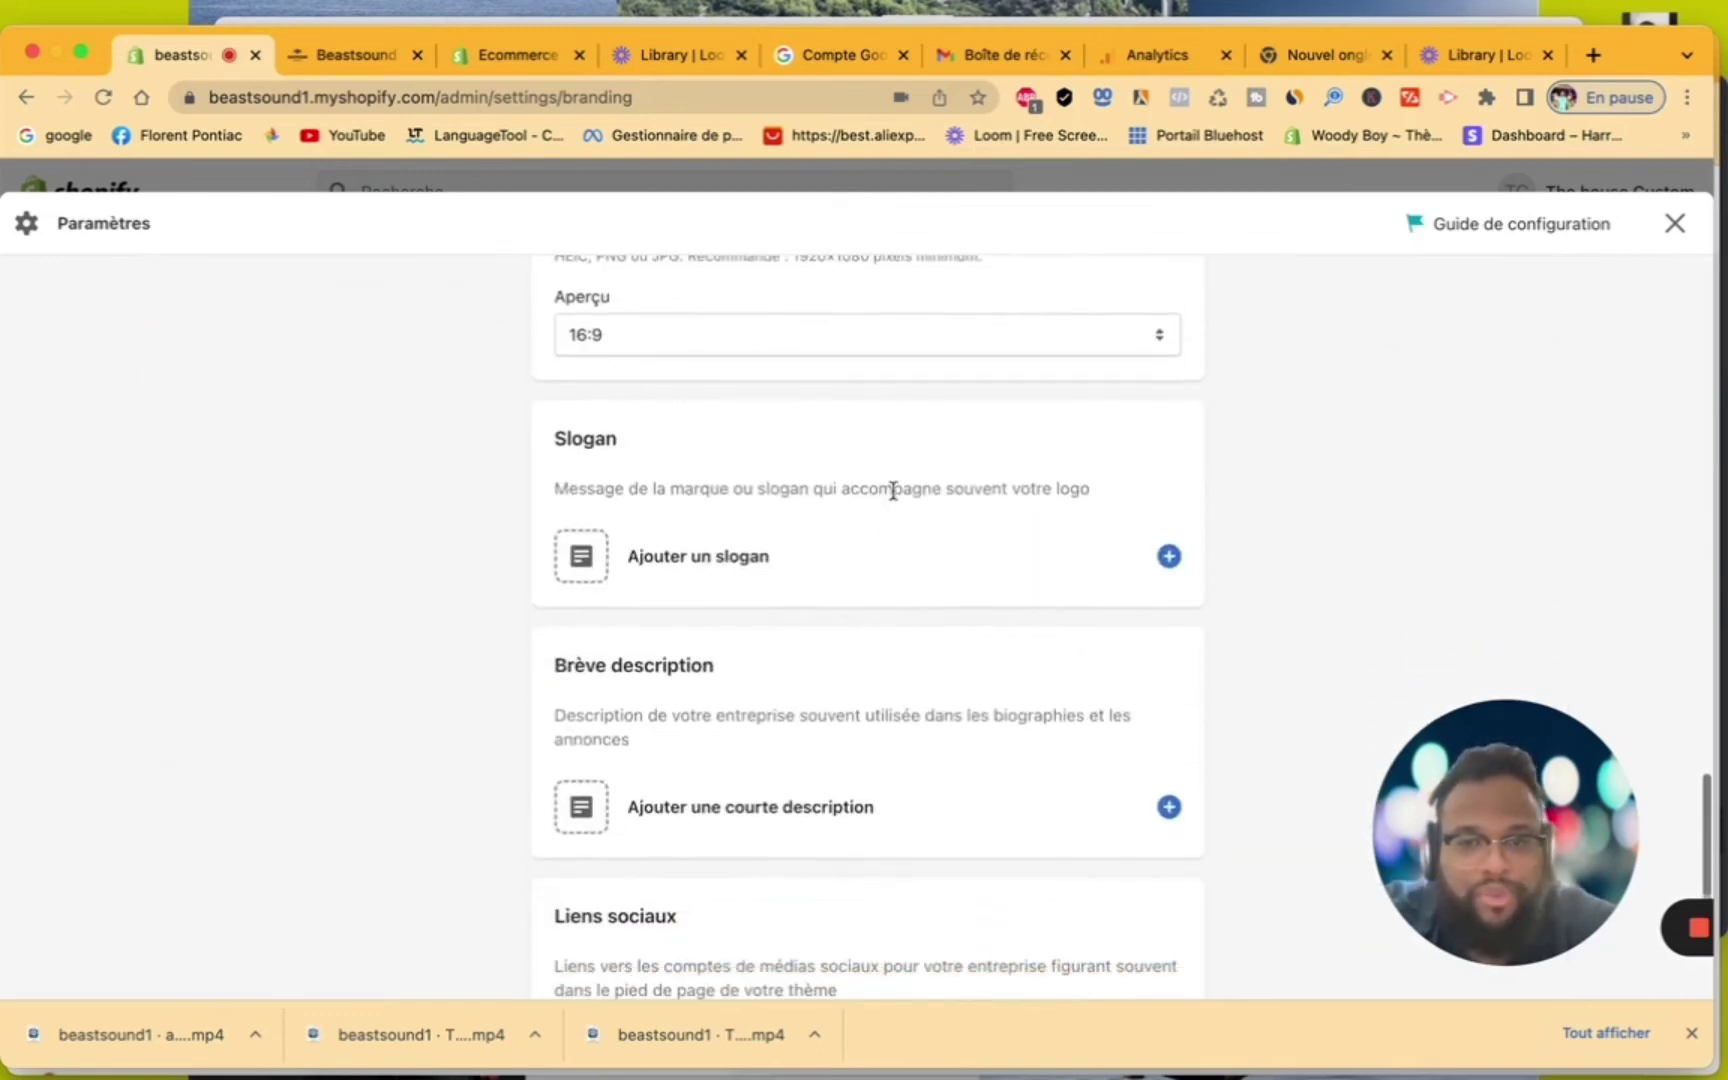
{"action": "scroll", "coordinate": [893, 490], "scroll_direction": "down", "scroll_amount": 2}
{"action": "scroll", "coordinate": [893, 495], "scroll_direction": "up", "scroll_amount": 15}
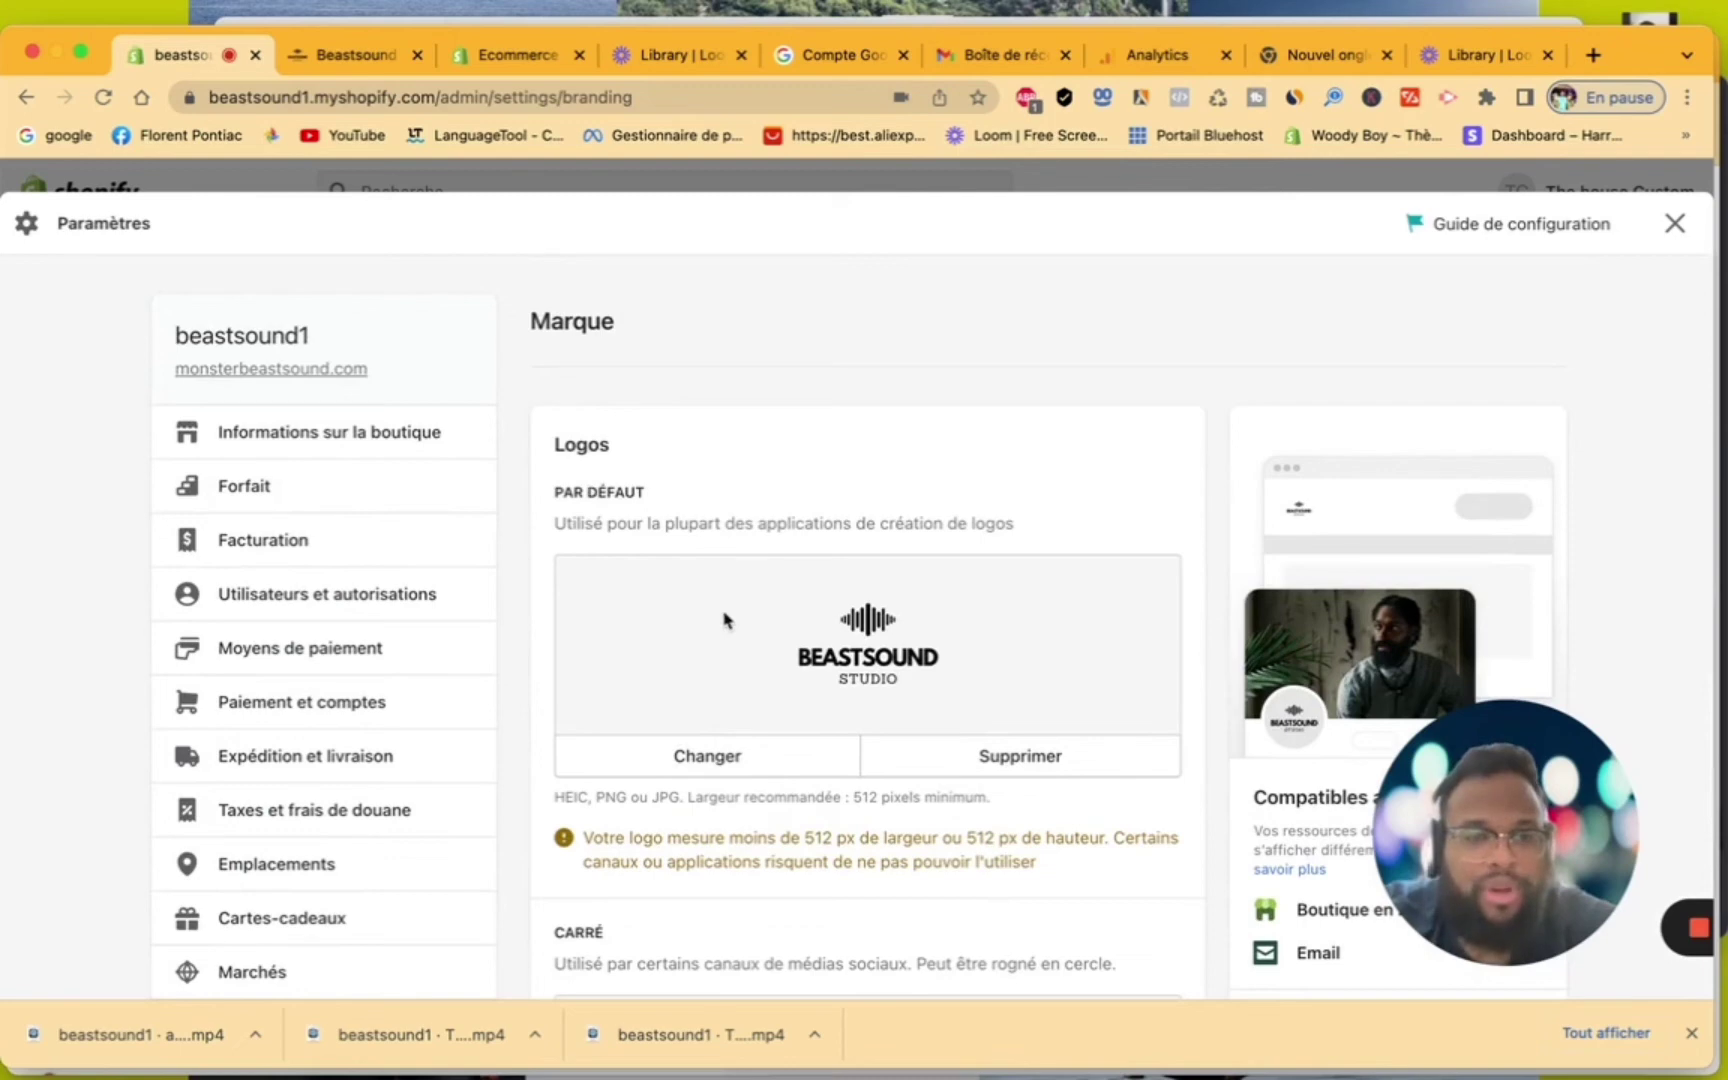
{"action": "scroll", "coordinate": [892, 672], "scroll_direction": "down", "scroll_amount": 5}
{"action": "scroll", "coordinate": [894, 674], "scroll_direction": "up", "scroll_amount": 5}
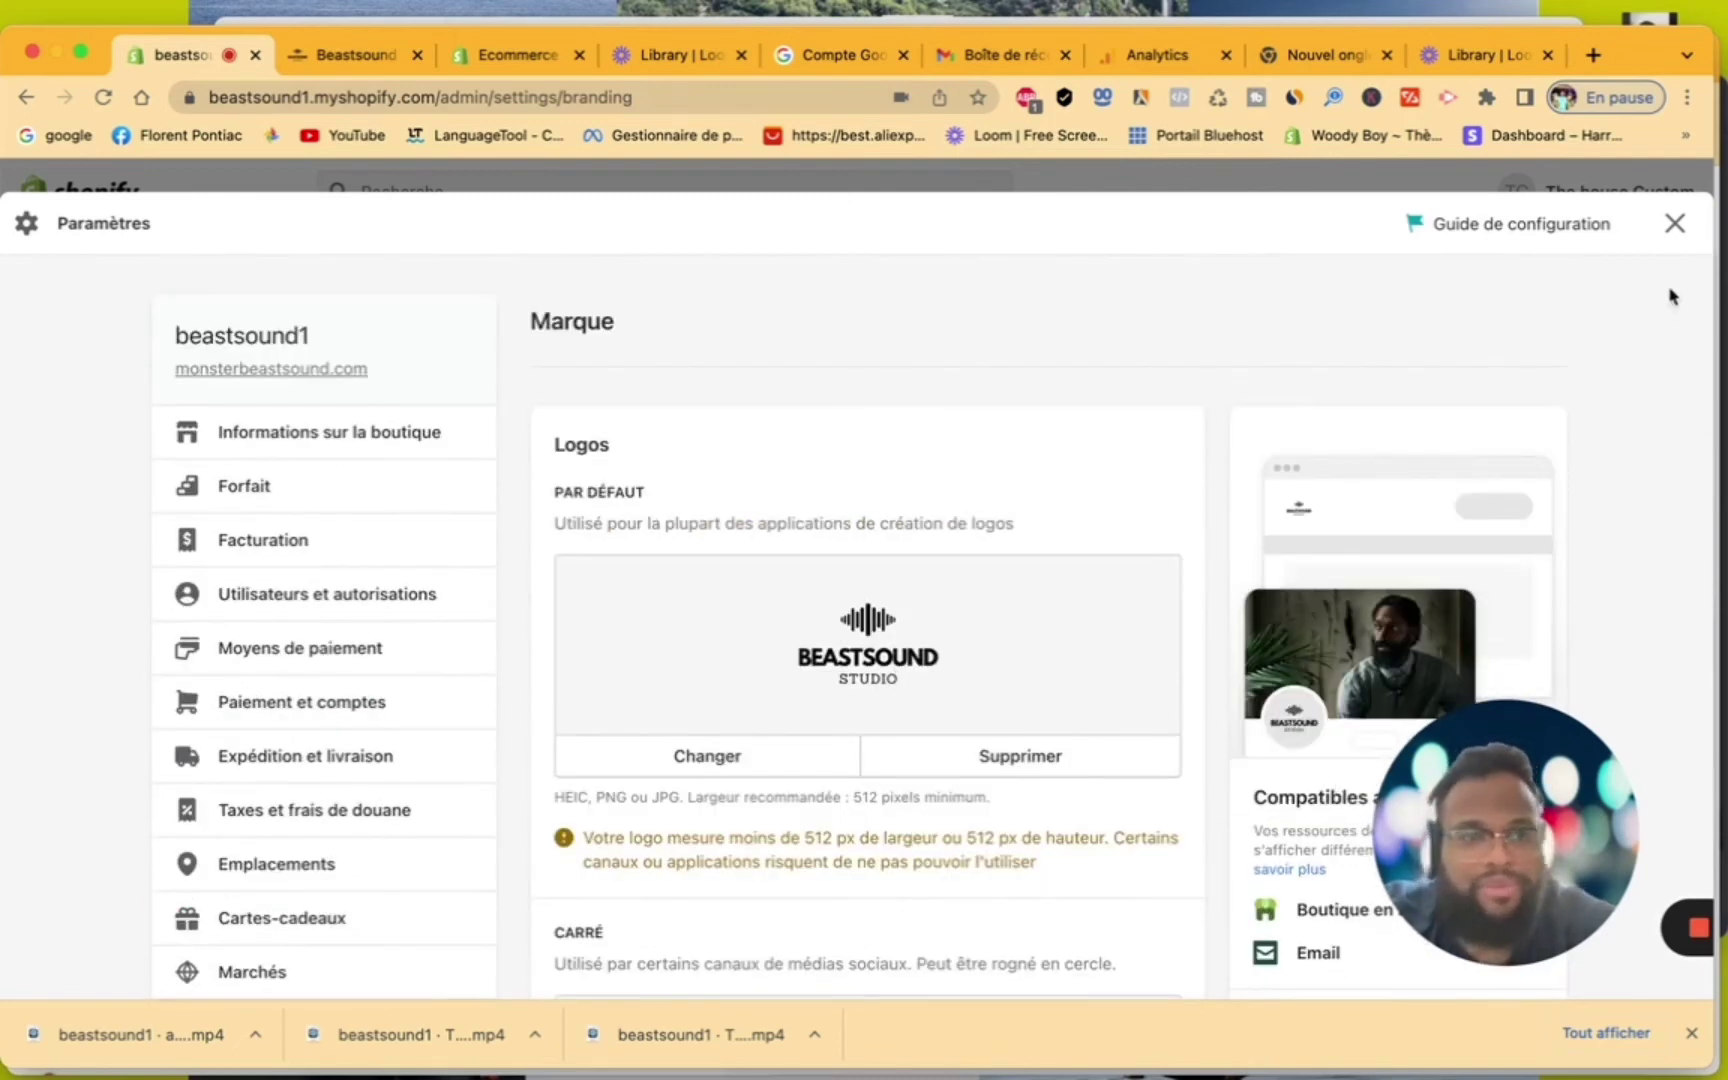
Close the Paramètres overlay to return to the customer's record
{"action": "left_click", "coordinate": [1672, 234]}
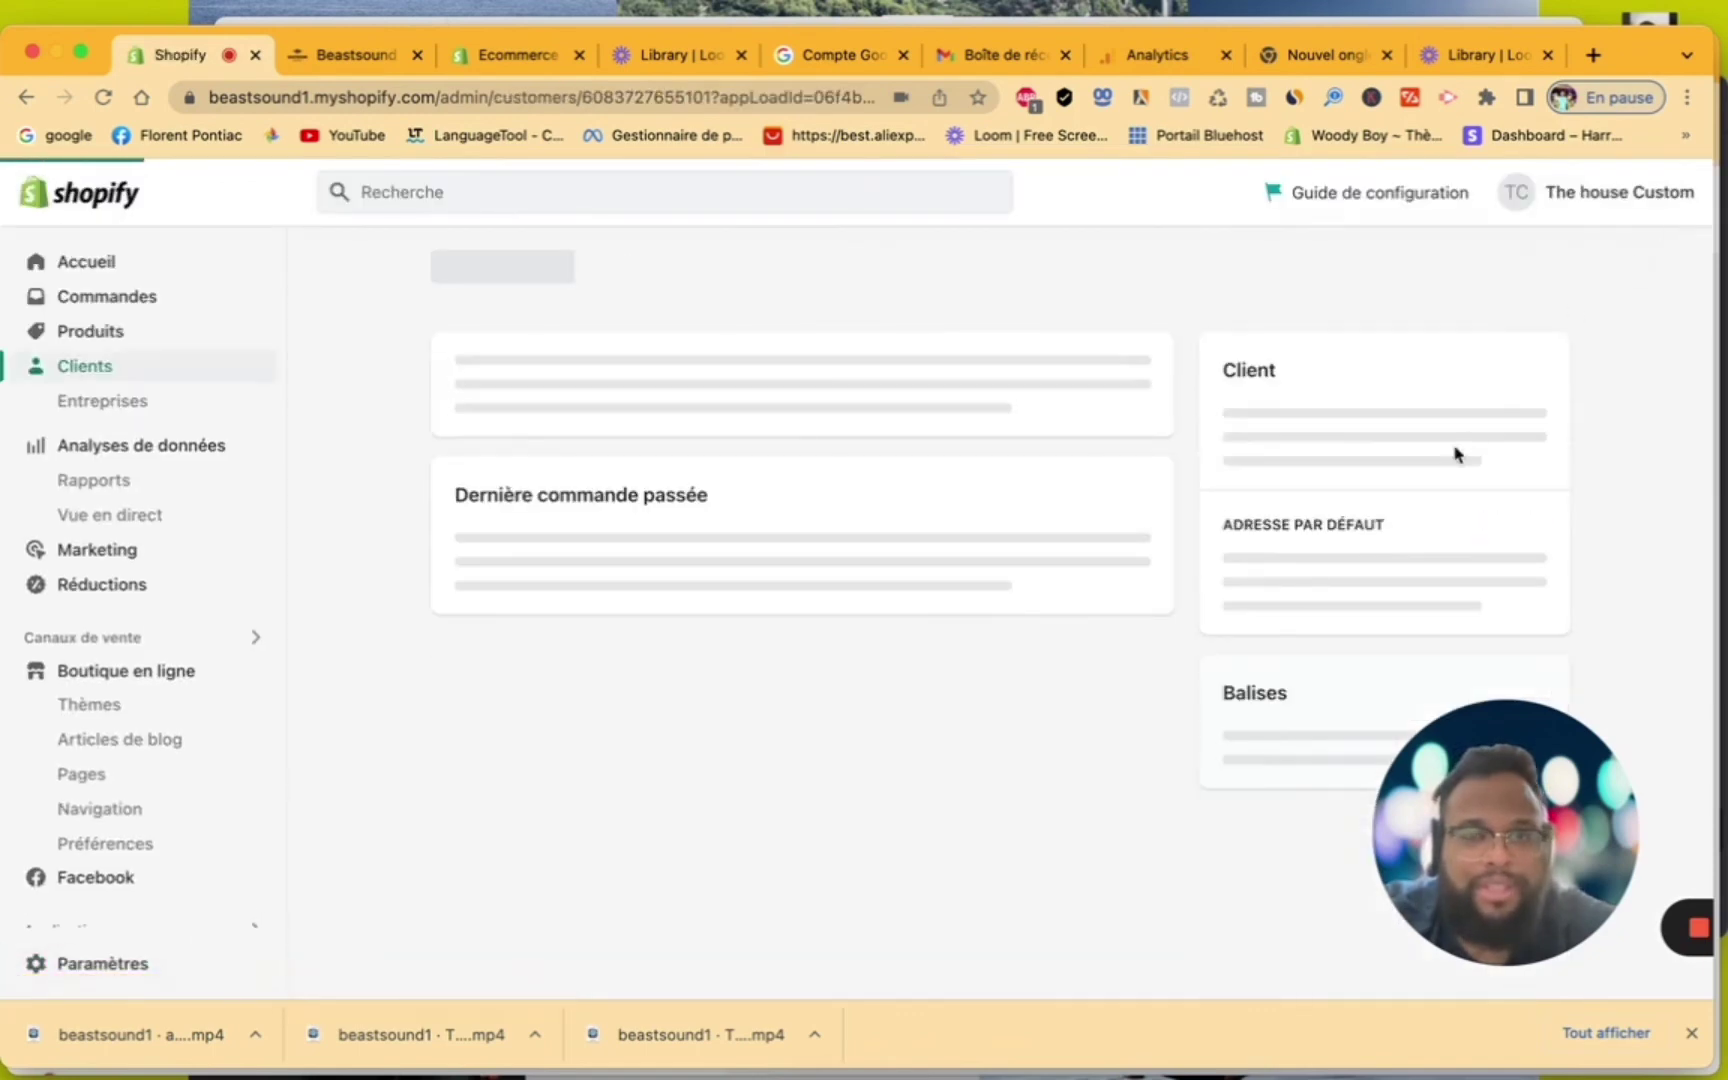